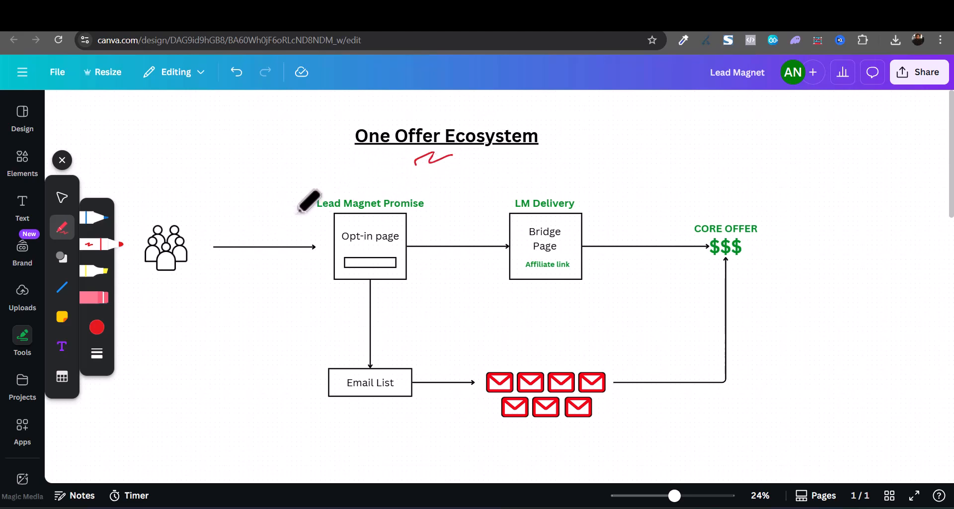
Tick the Lead Magnet Promise label, draw a vertical divider beyond Core Offer, and handwrite "PLR" and an underlined "15 year" beside it.
{"action": "left_click_drag", "start_coordinate": [296, 213], "coordinate": [314, 208]}
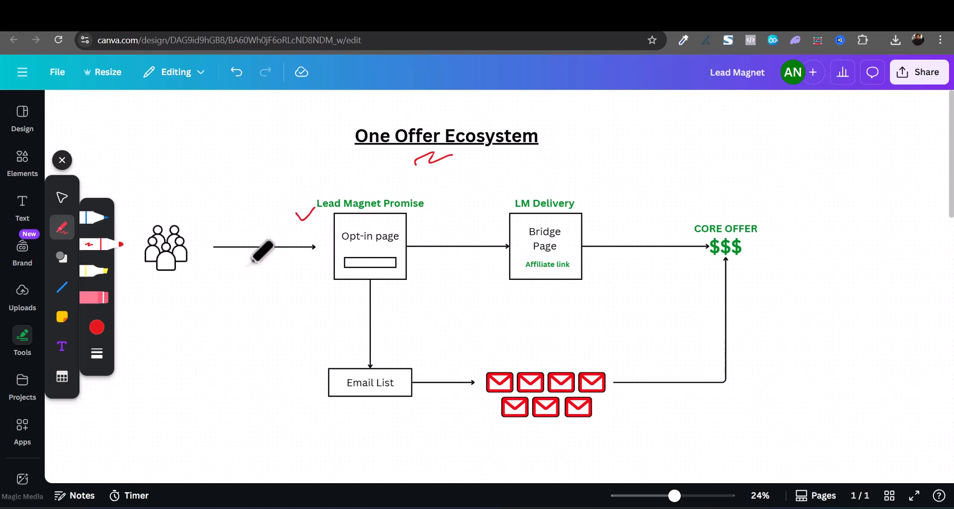
{"action": "left_click_drag", "start_coordinate": [785, 167], "coordinate": [798, 295]}
{"action": "mouse_move", "coordinate": [831, 166]}
{"action": "left_mouse_down"}
{"action": "mouse_move", "coordinate": [837, 152]}
{"action": "mouse_move", "coordinate": [864, 155]}
{"action": "mouse_move", "coordinate": [868, 134]}
{"action": "mouse_move", "coordinate": [877, 151]}
{"action": "left_mouse_up"}
{"action": "mouse_move", "coordinate": [825, 185]}
{"action": "left_mouse_down"}
{"action": "mouse_move", "coordinate": [825, 205]}
{"action": "mouse_move", "coordinate": [893, 180]}
{"action": "left_mouse_up"}
{"action": "left_click_drag", "start_coordinate": [900, 179], "coordinate": [902, 168]}
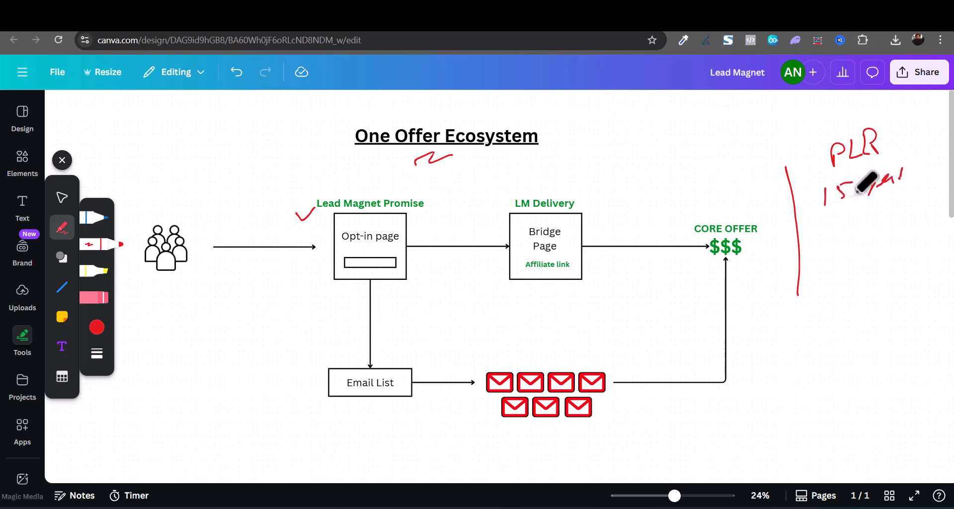
{"action": "left_click_drag", "start_coordinate": [834, 226], "coordinate": [834, 224]}
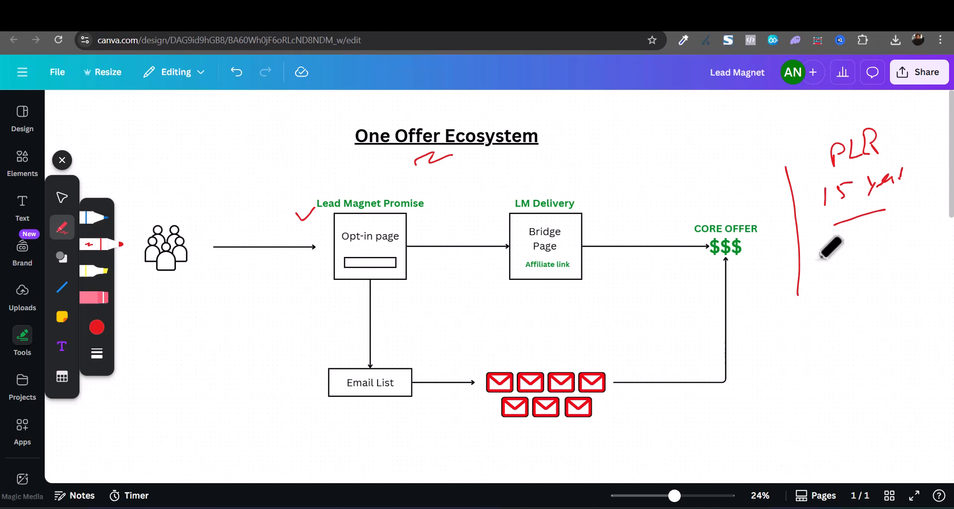
Handwrite a PDF note below "15 year", with a down arrow leading to a double-underlined docs note.
{"action": "mouse_move", "coordinate": [821, 256]}
{"action": "left_mouse_down"}
{"action": "mouse_move", "coordinate": [867, 240]}
{"action": "mouse_move", "coordinate": [848, 297]}
{"action": "left_mouse_up"}
{"action": "left_click_drag", "start_coordinate": [845, 300], "coordinate": [864, 297]}
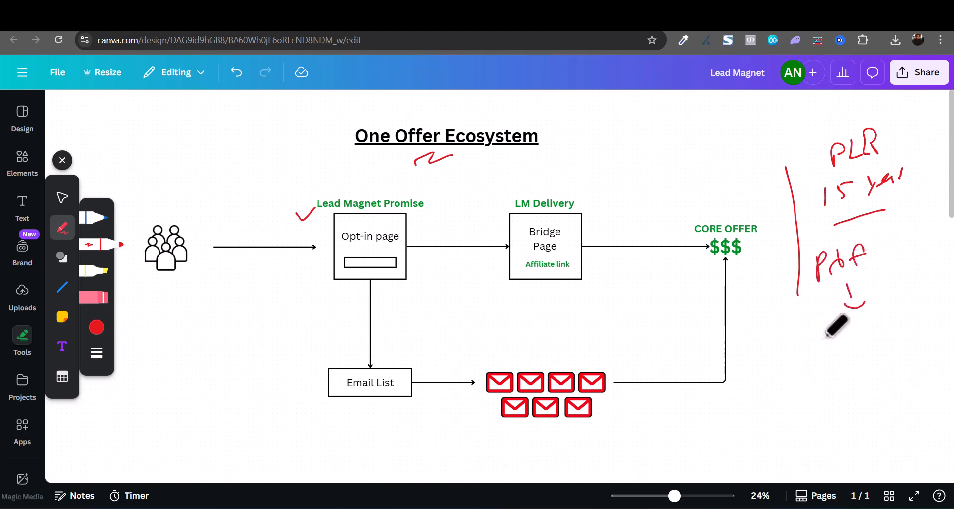
{"action": "mouse_move", "coordinate": [821, 337]}
{"action": "left_mouse_down"}
{"action": "mouse_move", "coordinate": [840, 343]}
{"action": "mouse_move", "coordinate": [863, 324]}
{"action": "mouse_move", "coordinate": [883, 330]}
{"action": "mouse_move", "coordinate": [898, 320]}
{"action": "mouse_move", "coordinate": [905, 332]}
{"action": "left_mouse_up"}
{"action": "left_click_drag", "start_coordinate": [869, 360], "coordinate": [882, 355]}
{"action": "left_click_drag", "start_coordinate": [870, 366], "coordinate": [884, 361]}
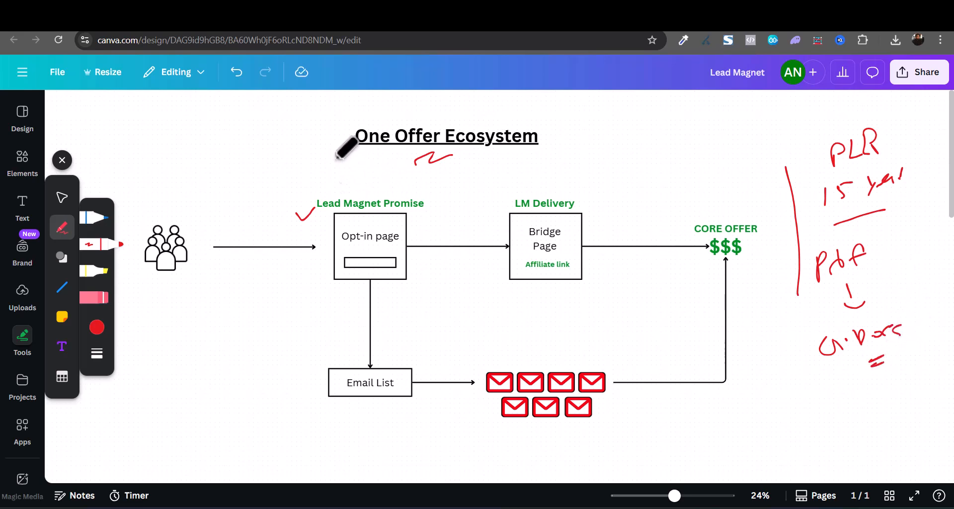
Annotate the funnel diagram with "1st" above the traffic arrow, a brace beside the audience icon, and ticks above Email List and the email icons.
{"action": "mouse_move", "coordinate": [248, 194]}
{"action": "left_mouse_down"}
{"action": "mouse_move", "coordinate": [267, 190]}
{"action": "mouse_move", "coordinate": [272, 167]}
{"action": "left_mouse_up"}
{"action": "mouse_move", "coordinate": [182, 223]}
{"action": "left_mouse_down"}
{"action": "mouse_move", "coordinate": [199, 229]}
{"action": "mouse_move", "coordinate": [208, 277]}
{"action": "left_mouse_up"}
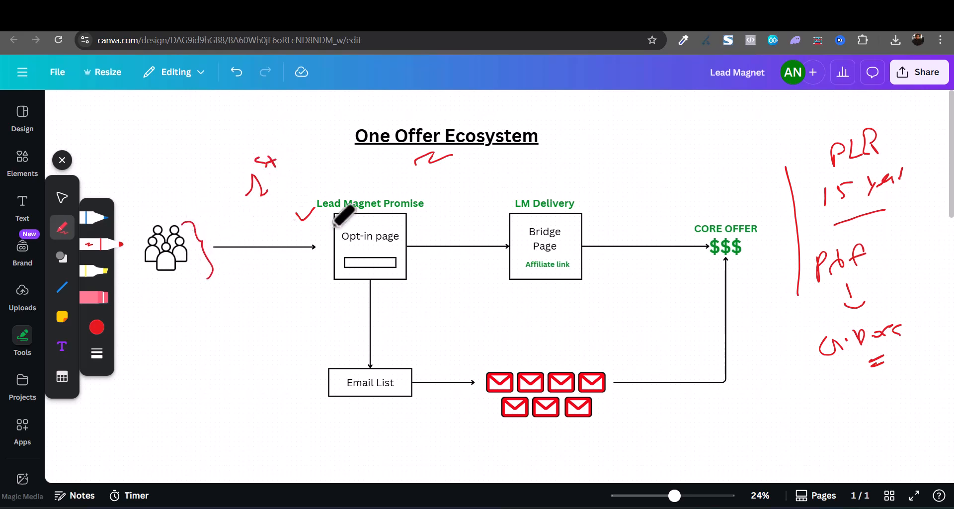
{"action": "mouse_move", "coordinate": [323, 356]}
{"action": "left_mouse_down"}
{"action": "mouse_move", "coordinate": [332, 363]}
{"action": "mouse_move", "coordinate": [348, 348]}
{"action": "left_mouse_up"}
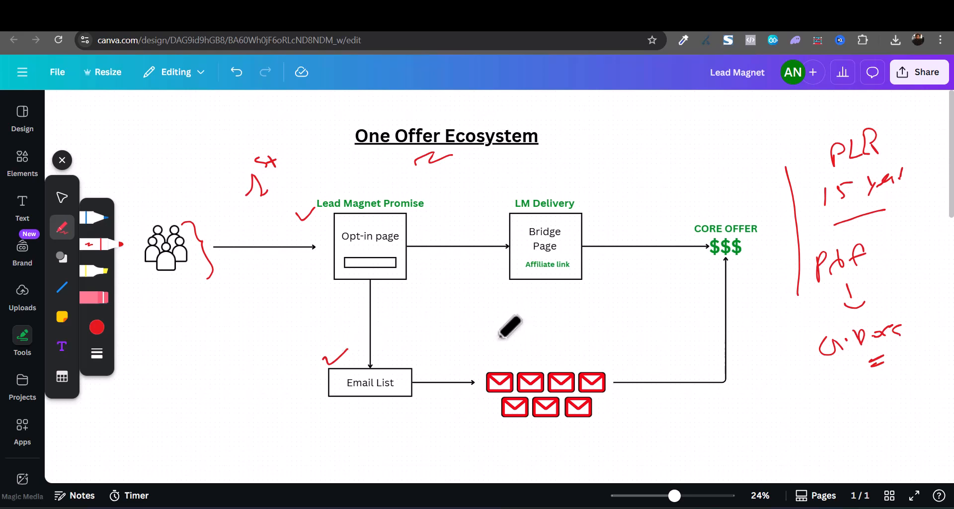
{"action": "left_click_drag", "start_coordinate": [502, 349], "coordinate": [512, 349]}
{"action": "left_click_drag", "start_coordinate": [520, 349], "coordinate": [571, 335]}
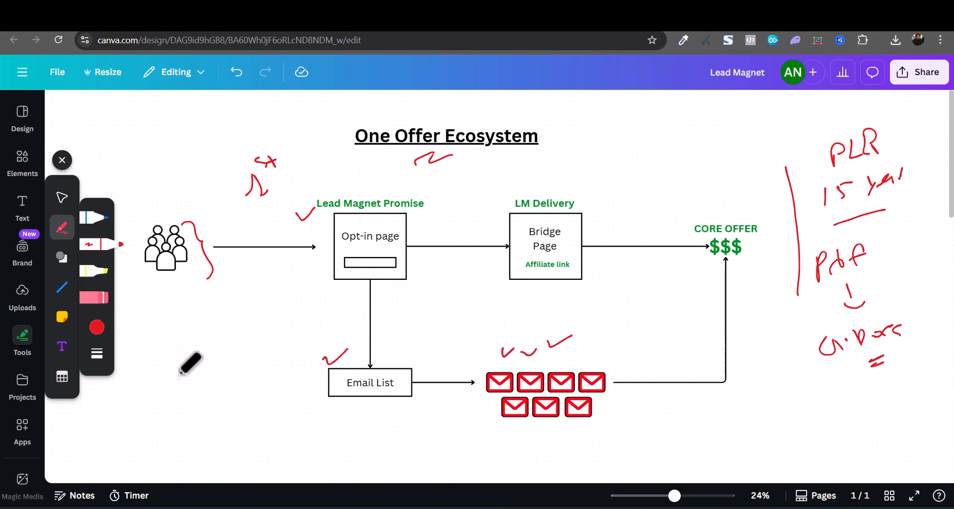
Handwrite a boxed "Trust" below the audience icon and add ticks between them.
{"action": "mouse_move", "coordinate": [168, 376]}
{"action": "left_mouse_down"}
{"action": "mouse_move", "coordinate": [184, 382]}
{"action": "mouse_move", "coordinate": [248, 348]}
{"action": "mouse_move", "coordinate": [176, 401]}
{"action": "mouse_move", "coordinate": [244, 357]}
{"action": "mouse_move", "coordinate": [189, 395]}
{"action": "left_mouse_up"}
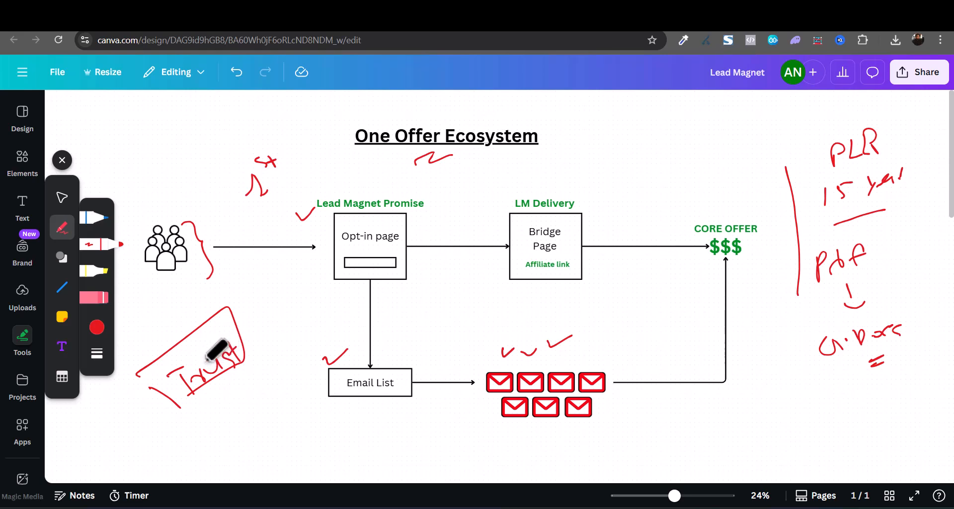
{"action": "mouse_move", "coordinate": [183, 281]}
{"action": "left_mouse_down"}
{"action": "mouse_move", "coordinate": [201, 270]}
{"action": "mouse_move", "coordinate": [203, 284]}
{"action": "left_mouse_up"}
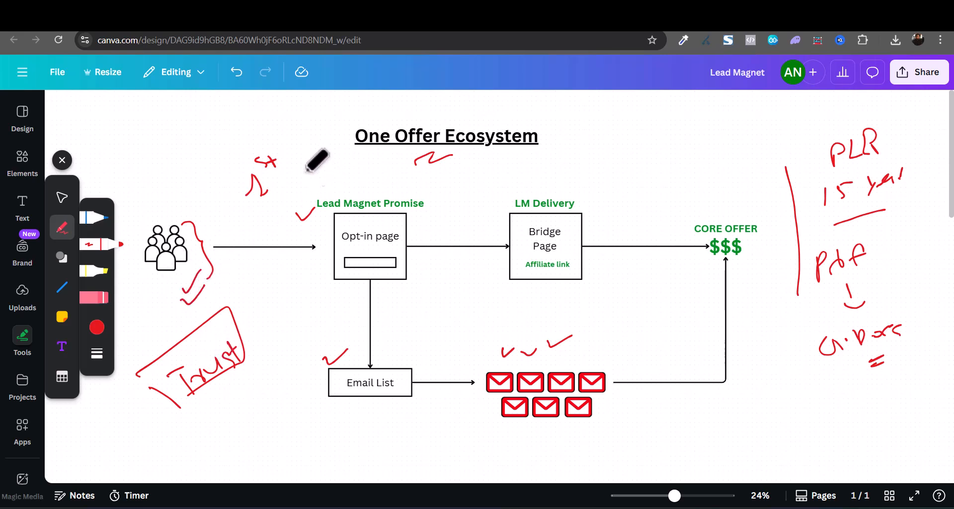
{"action": "left_click", "coordinate": [299, 192]}
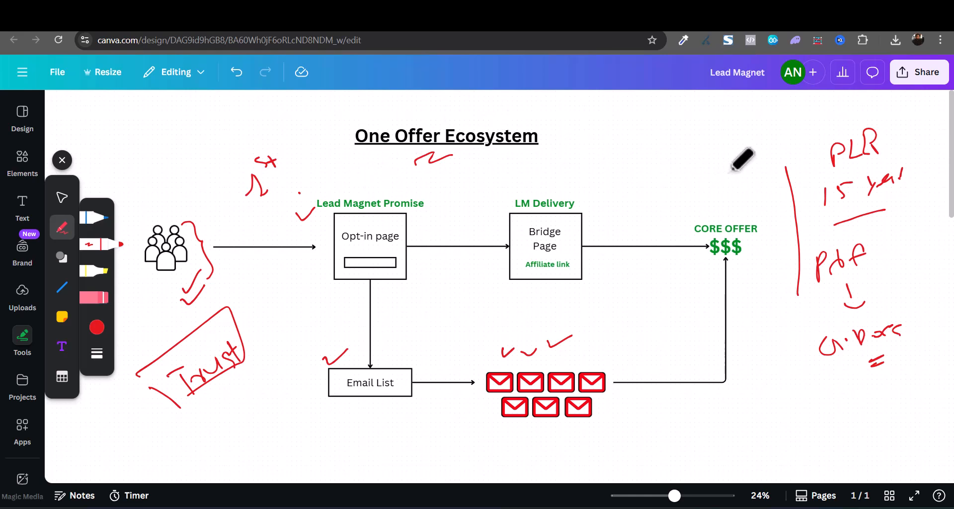
Switch to the Newbie Success Formula sales page, examine its benefits and pricing sections, and dismiss the free training popup.
{"action": "left_click", "coordinate": [700, 1]}
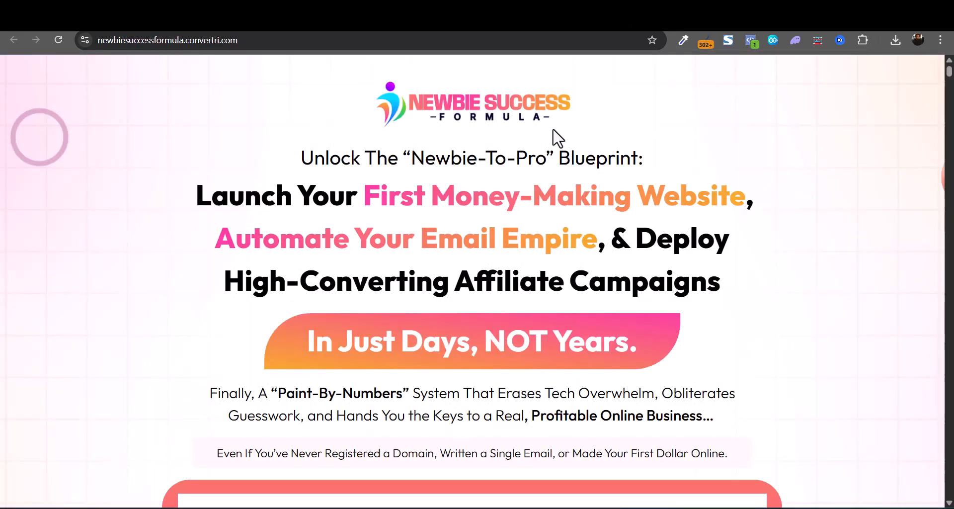
{"action": "scroll", "coordinate": [549, 149], "scroll_direction": "down", "scroll_amount": 20}
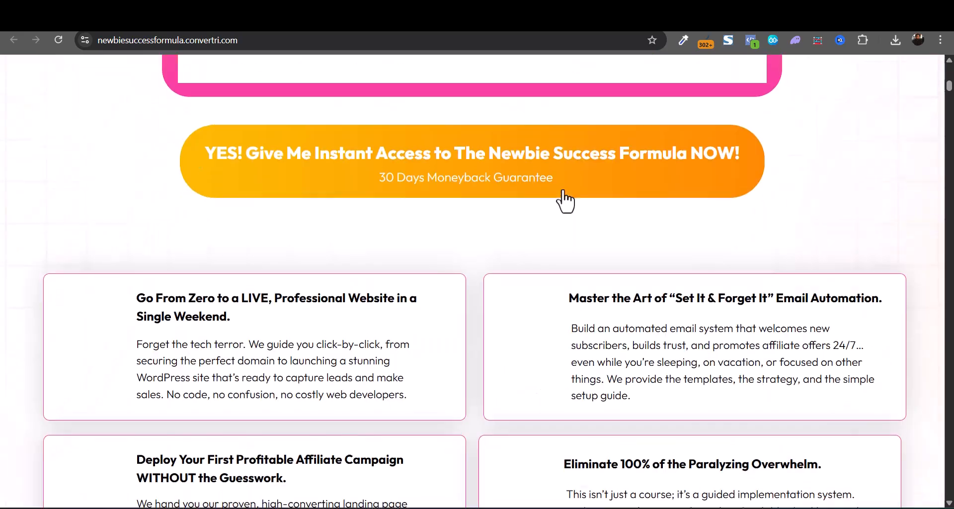
{"action": "scroll", "coordinate": [790, 241], "scroll_direction": "down", "scroll_amount": 6}
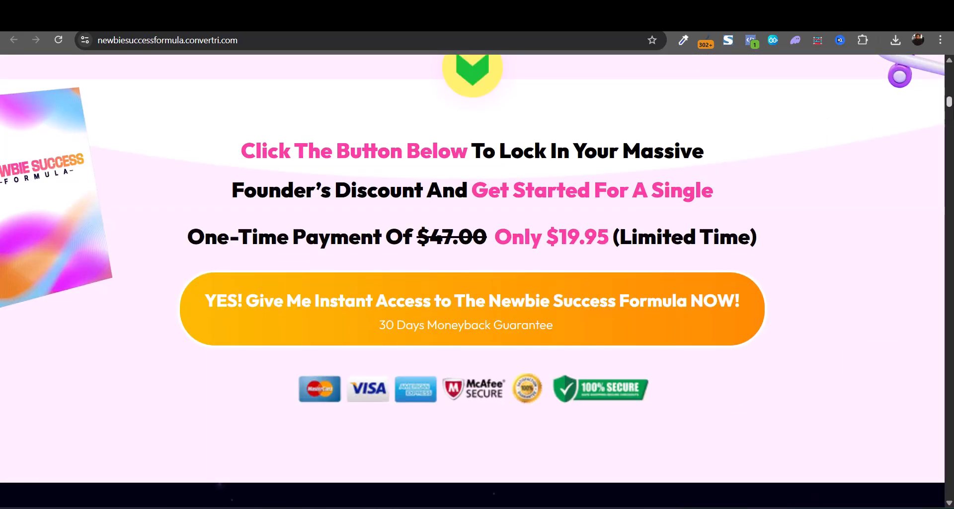
{"action": "left_click_drag", "start_coordinate": [948, 103], "coordinate": [926, 79]}
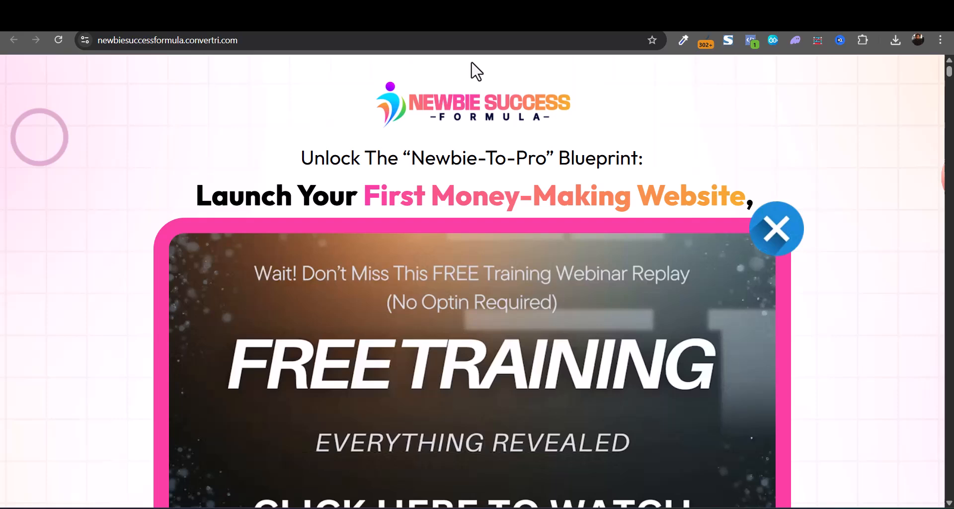
{"action": "left_click", "coordinate": [789, 250]}
Switch to the Newbie Success Formula offer page on WarriorPlus and examine its stats and affiliate information.
{"action": "left_click", "coordinate": [492, 9]}
{"action": "scroll", "coordinate": [594, 254], "scroll_direction": "down", "scroll_amount": 6}
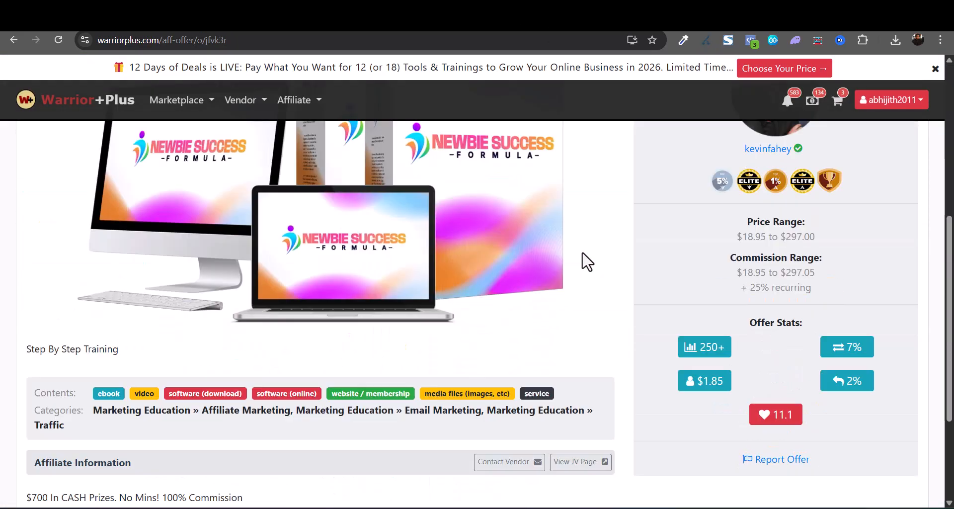
{"action": "scroll", "coordinate": [585, 262], "scroll_direction": "up", "scroll_amount": 6}
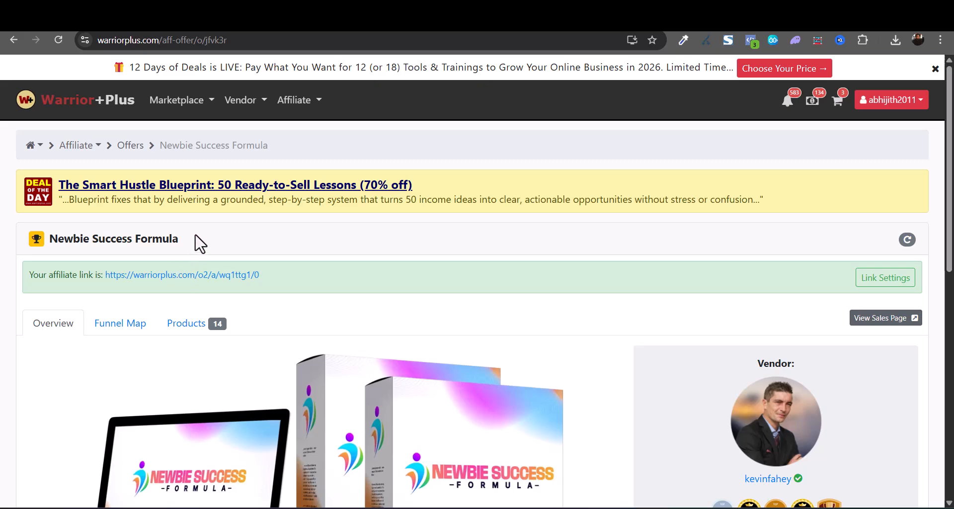
Switch to ChatGPT and read through the drafted lead magnet prompt from its role description to the affiliate offer line.
{"action": "left_click", "coordinate": [56, 6]}
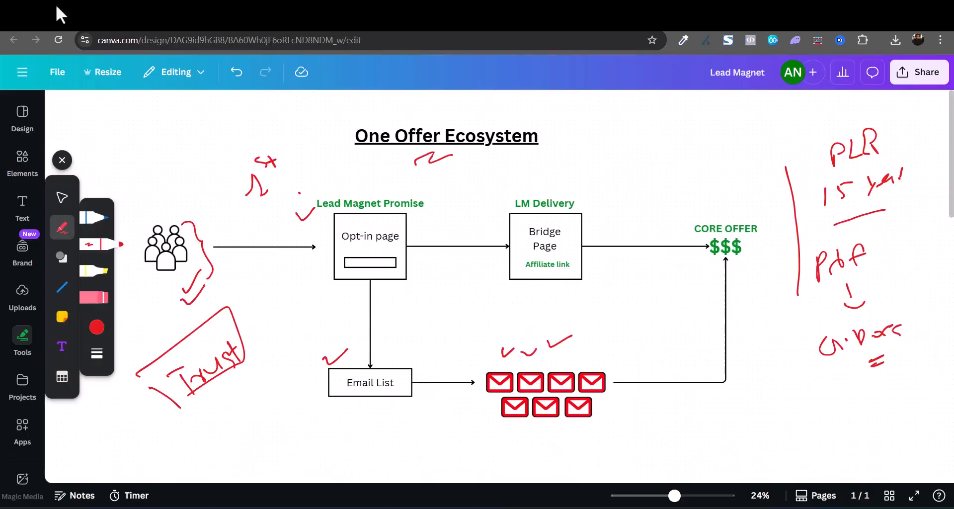
{"action": "left_click", "coordinate": [231, 2]}
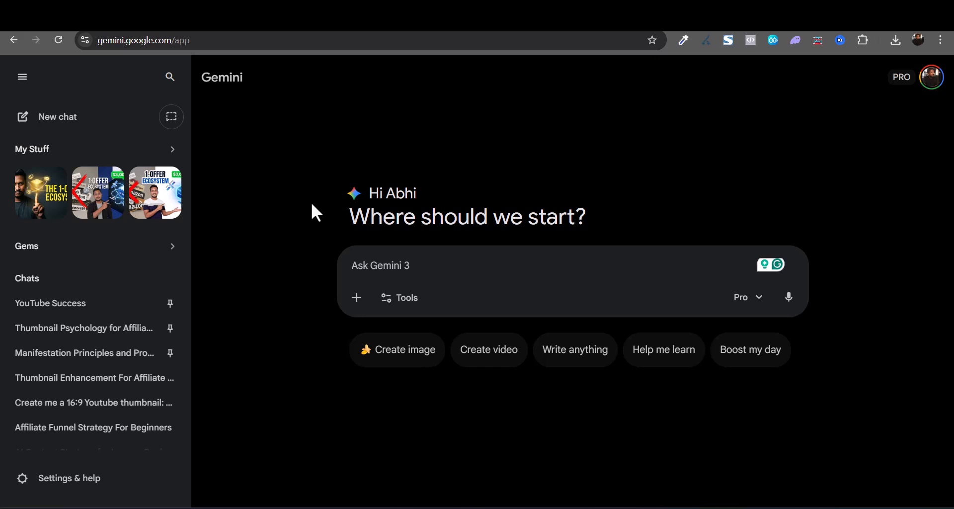
{"action": "left_click", "coordinate": [398, 3]}
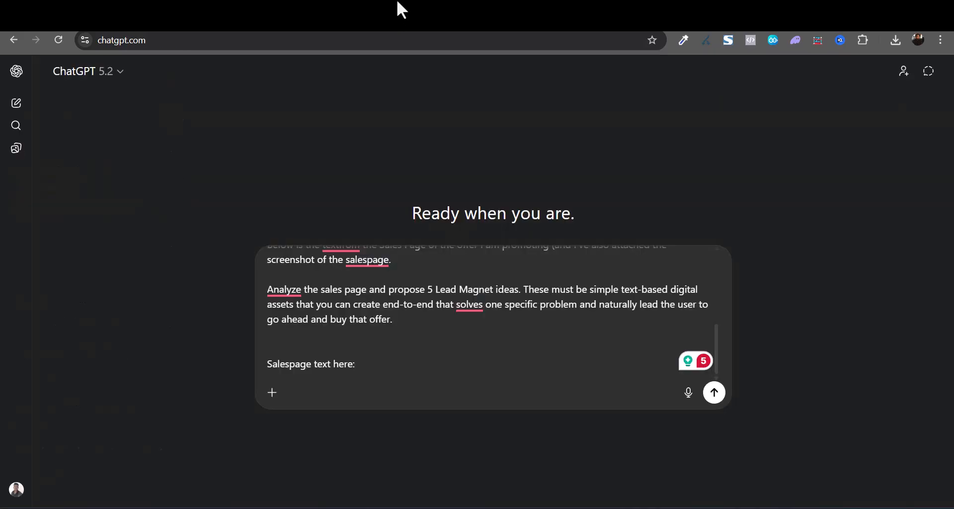
{"action": "left_click", "coordinate": [236, 1]}
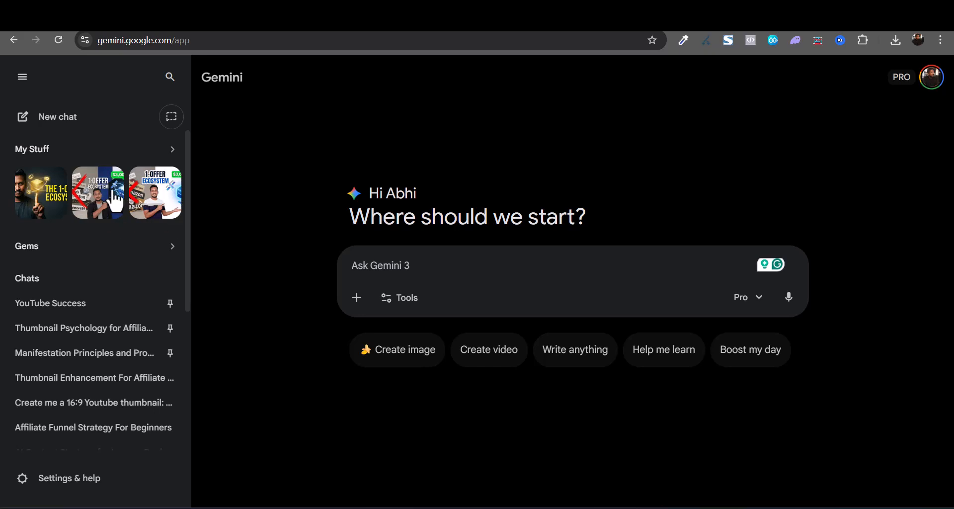
{"action": "left_click", "coordinate": [403, 3]}
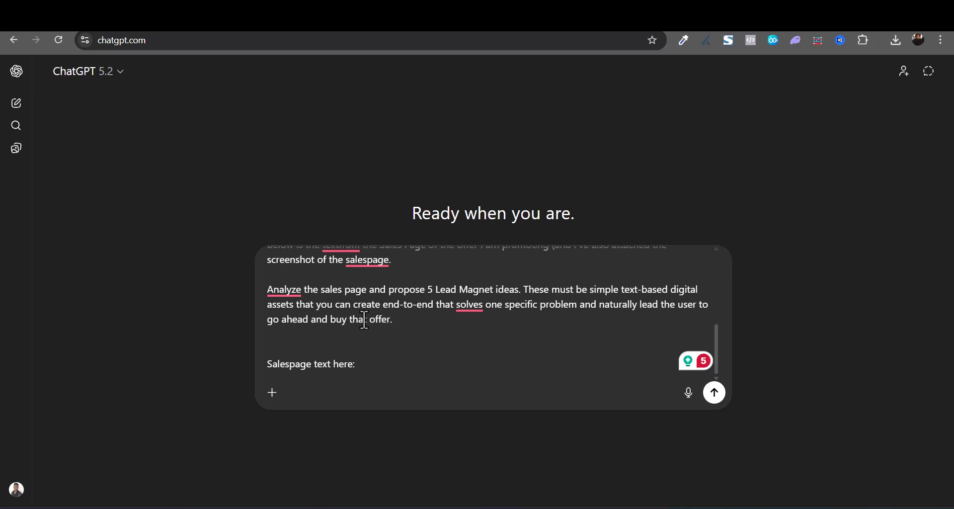
{"action": "scroll", "coordinate": [457, 321], "scroll_direction": "up", "scroll_amount": 5}
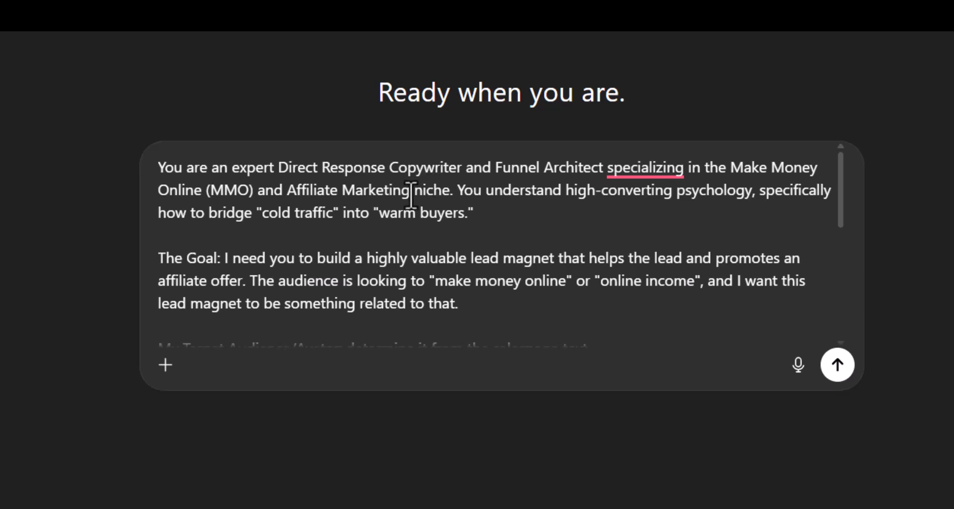
{"action": "scroll", "coordinate": [276, 255], "scroll_direction": "down", "scroll_amount": 2}
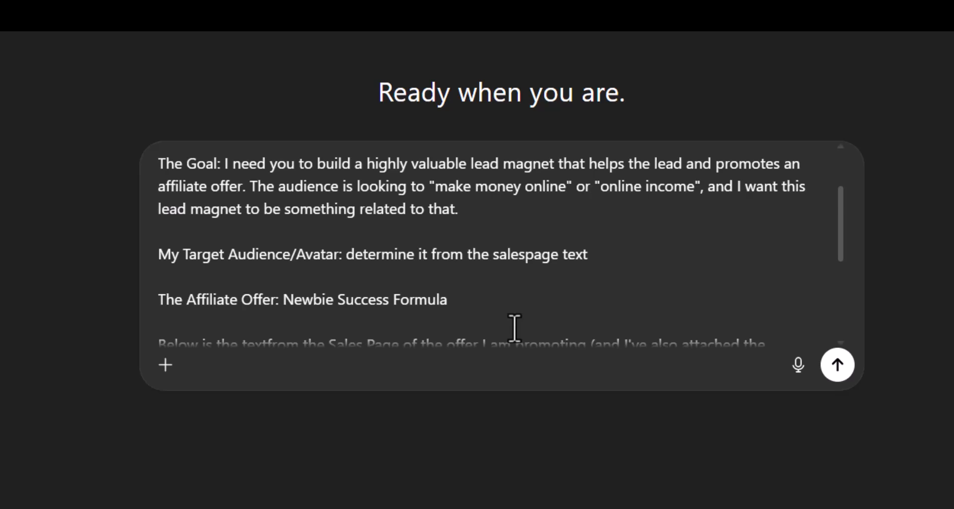
Look over the Newbie Success Formula sales page again and return to the drafted prompt in ChatGPT.
{"action": "left_click", "coordinate": [642, 4]}
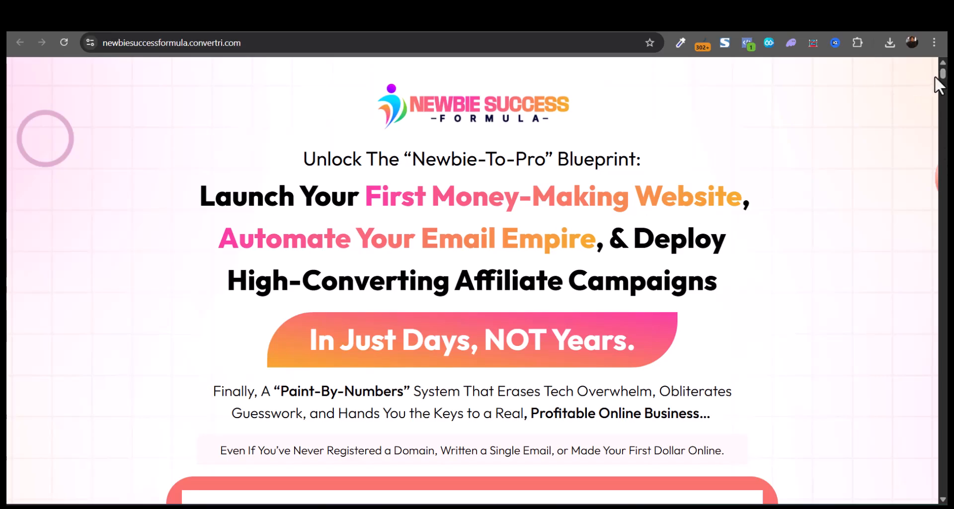
{"action": "mouse_move", "coordinate": [942, 75]}
{"action": "left_mouse_down"}
{"action": "mouse_move", "coordinate": [939, 166]}
{"action": "mouse_move", "coordinate": [935, 69]}
{"action": "mouse_move", "coordinate": [933, 466]}
{"action": "mouse_move", "coordinate": [942, 334]}
{"action": "mouse_move", "coordinate": [936, 68]}
{"action": "left_mouse_up"}
{"action": "left_click", "coordinate": [385, 17]}
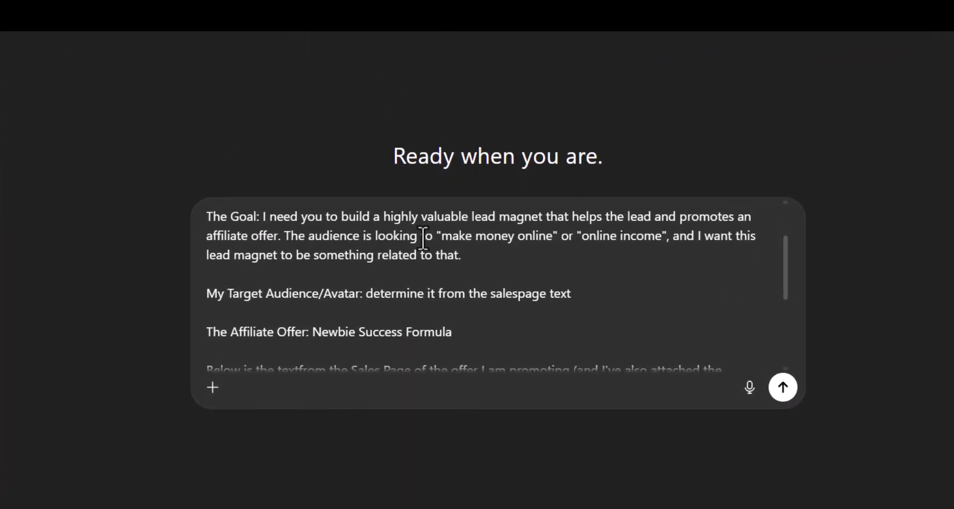
Correct "textfrom" to "text from" in the prompt and add a closing parenthesis after "salespage.".
{"action": "scroll", "coordinate": [423, 239], "scroll_direction": "down", "scroll_amount": 2}
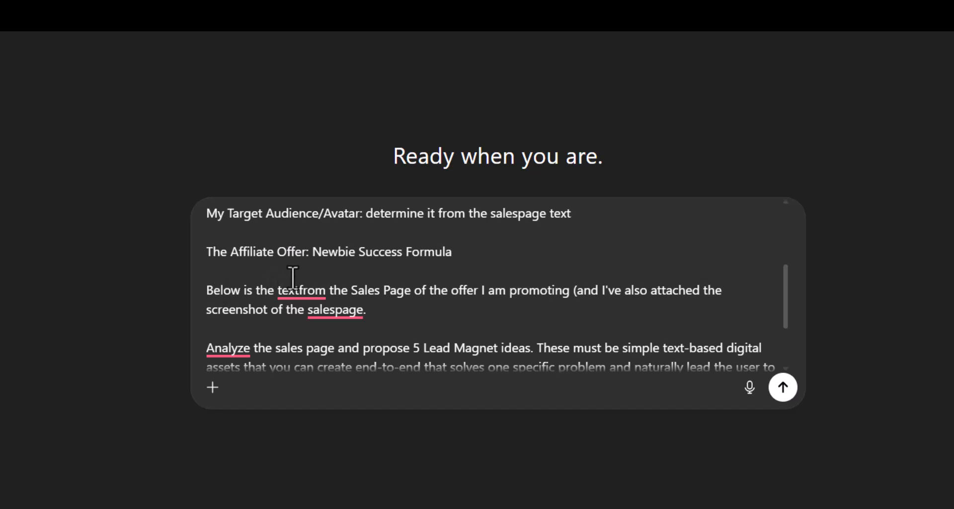
{"action": "mouse_move", "coordinate": [298, 292]}
{"action": "left_click", "coordinate": [306, 338]}
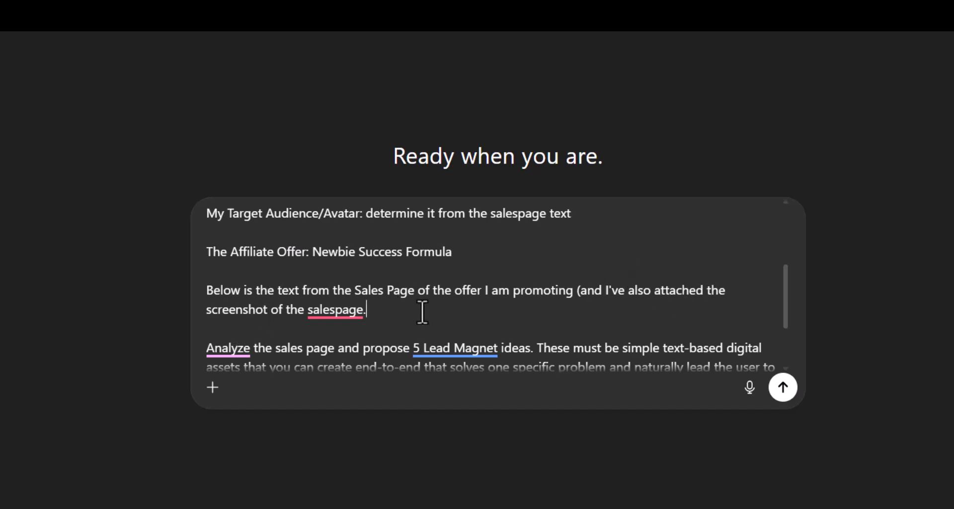
{"action": "type", "text": ")"}
Review the rest of the prompt and copy the entire text of the Newbie Success Formula sales page.
{"action": "scroll", "coordinate": [355, 319], "scroll_direction": "down", "scroll_amount": 2}
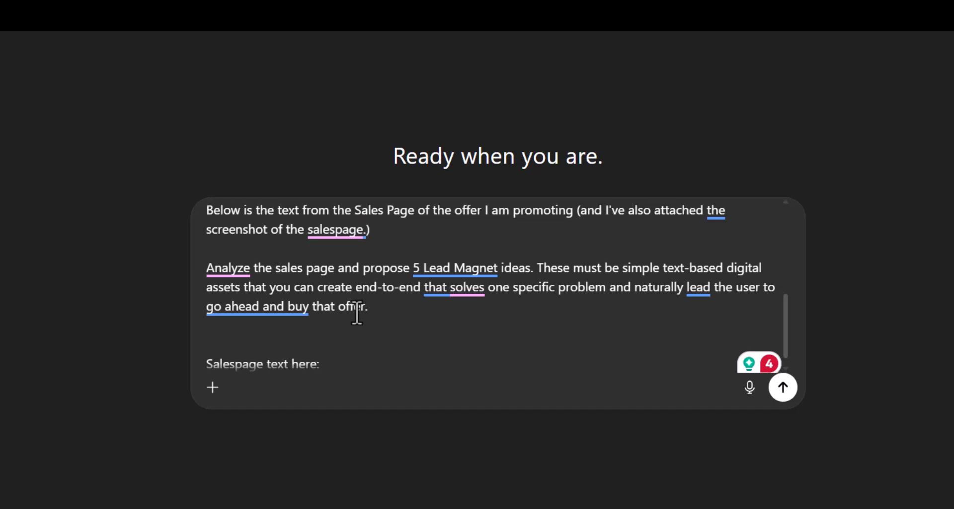
{"action": "mouse_move", "coordinate": [502, 269]}
{"action": "scroll", "coordinate": [400, 328], "scroll_direction": "down", "scroll_amount": 1}
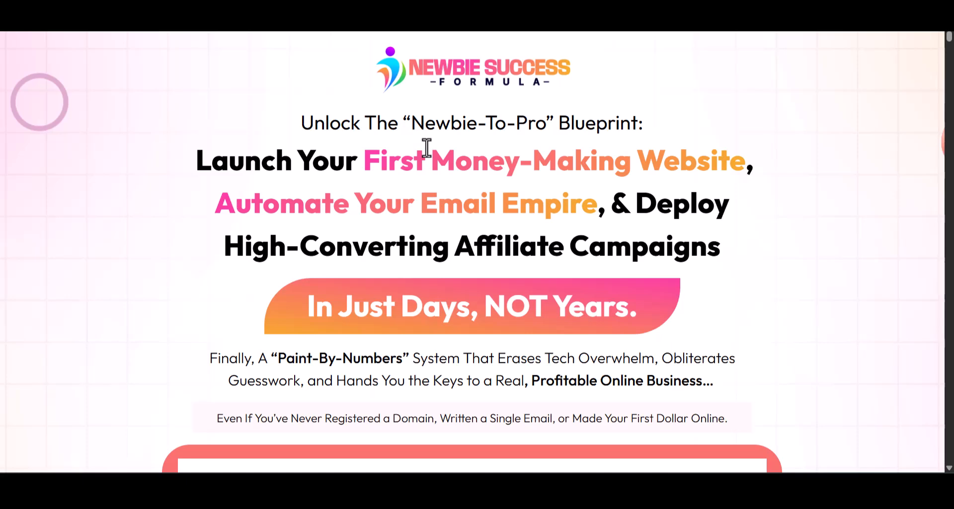
{"action": "key", "text": "ctrl+a"}
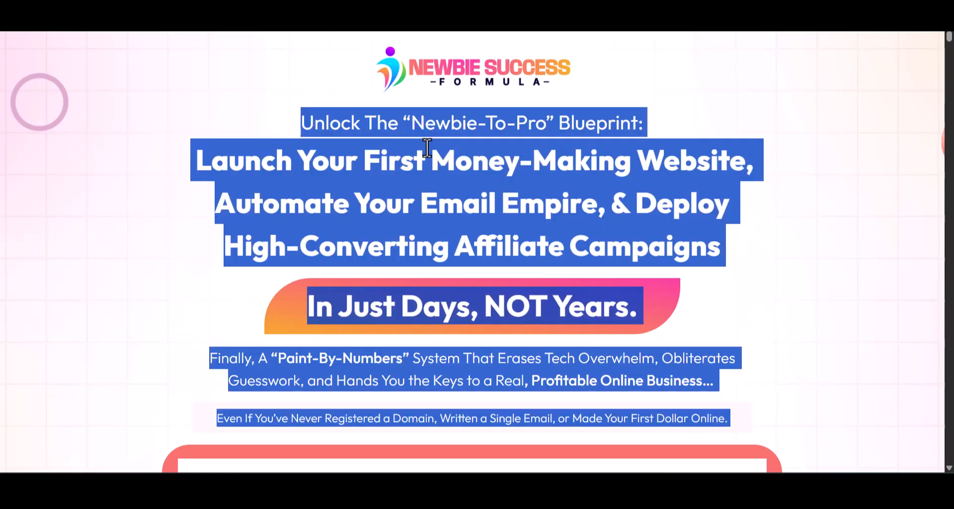
{"action": "right_click", "coordinate": [416, 154]}
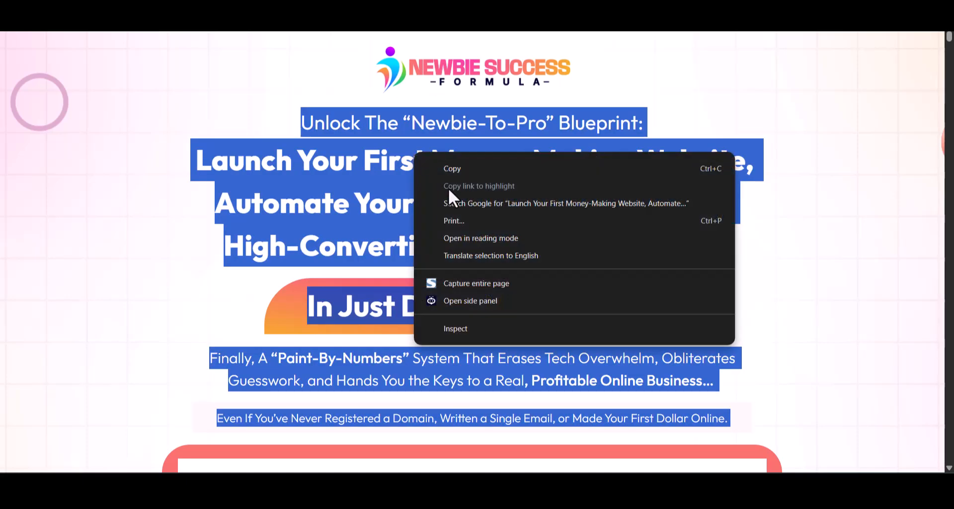
{"action": "left_click", "coordinate": [457, 170]}
Paste the sales page text into the ChatGPT prompt, inside quotation marks below "Salespage text here:".
{"action": "left_click", "coordinate": [250, 1]}
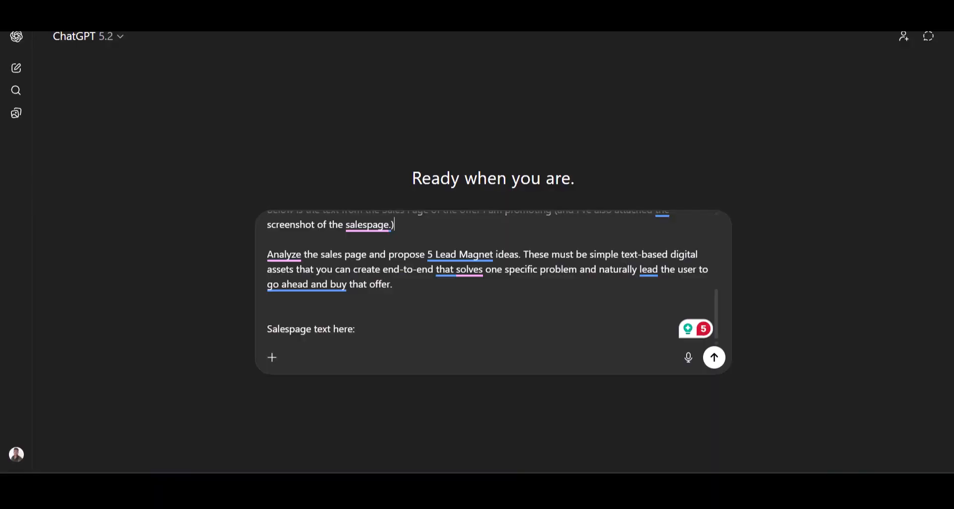
{"action": "left_click", "coordinate": [380, 332]}
{"action": "key", "text": "shift+Return"}
{"action": "key", "text": "shift+Return"}
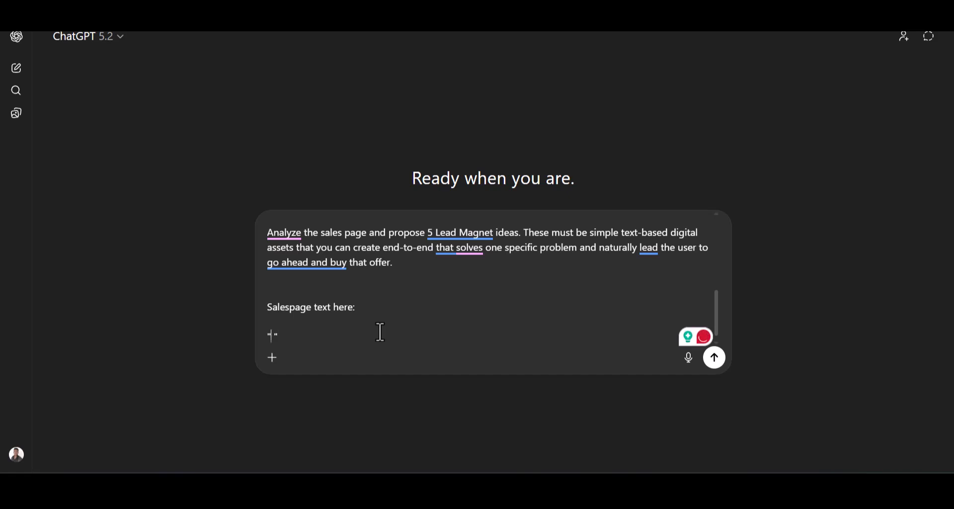
{"action": "key", "text": "ctrl+v"}
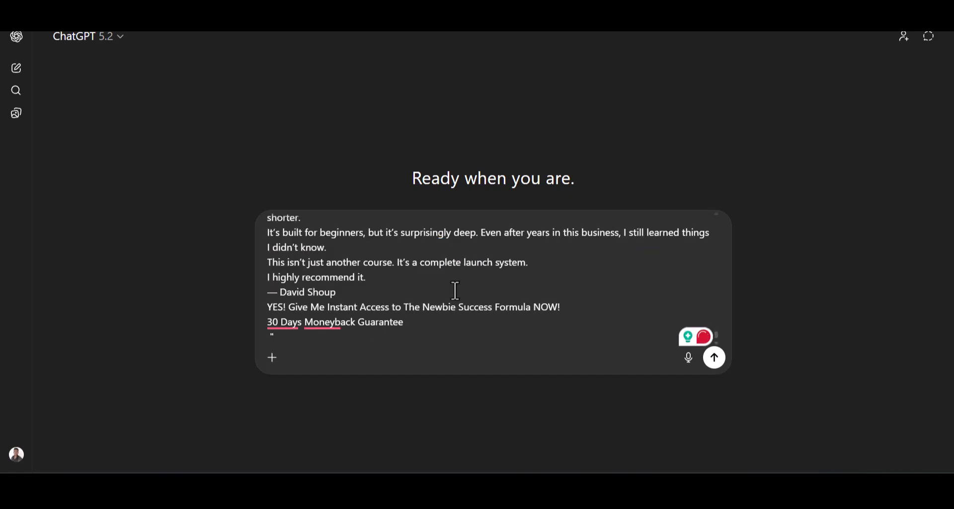
Return to the Newbie Success Formula sales page, clear its text selection, and capture the entire page as a screenshot with FireShot.
{"action": "scroll", "coordinate": [454, 290], "scroll_direction": "up", "scroll_amount": 10}
{"action": "scroll", "coordinate": [454, 292], "scroll_direction": "up", "scroll_amount": 10}
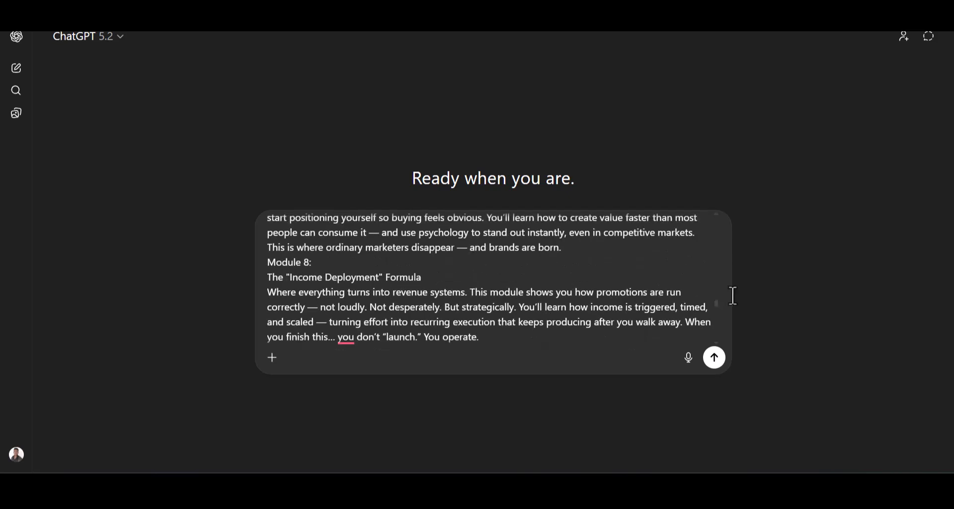
{"action": "left_click_drag", "start_coordinate": [717, 302], "coordinate": [751, 189]}
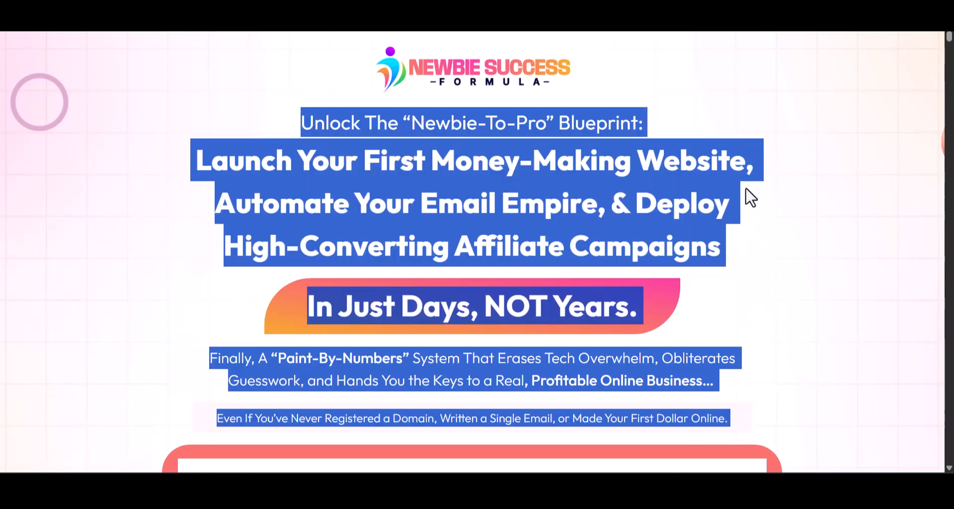
{"action": "left_click", "coordinate": [793, 183]}
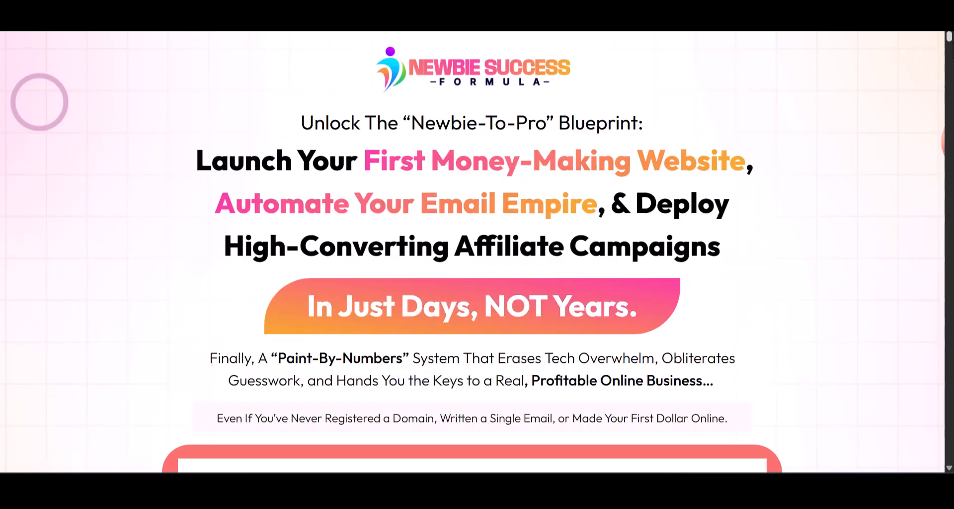
{"action": "mouse_move", "coordinate": [951, 42]}
{"action": "left_mouse_down"}
{"action": "mouse_move", "coordinate": [951, 460]}
{"action": "mouse_move", "coordinate": [950, 30]}
{"action": "left_mouse_up"}
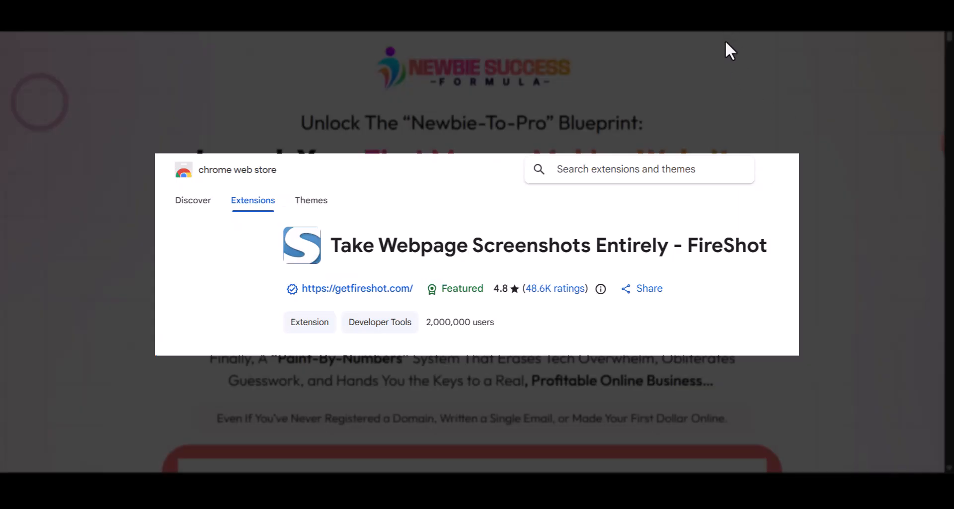
{"action": "left_click", "coordinate": [720, 11]}
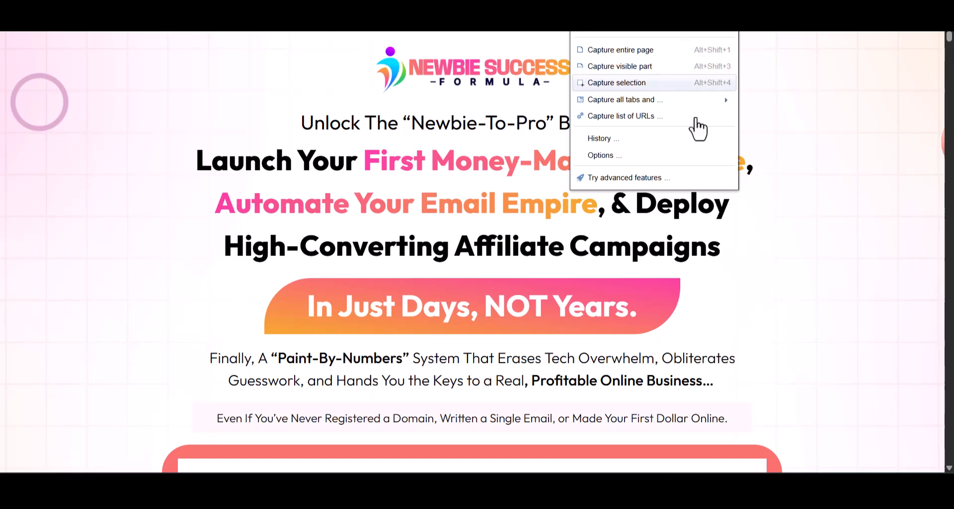
{"action": "left_click", "coordinate": [620, 33]}
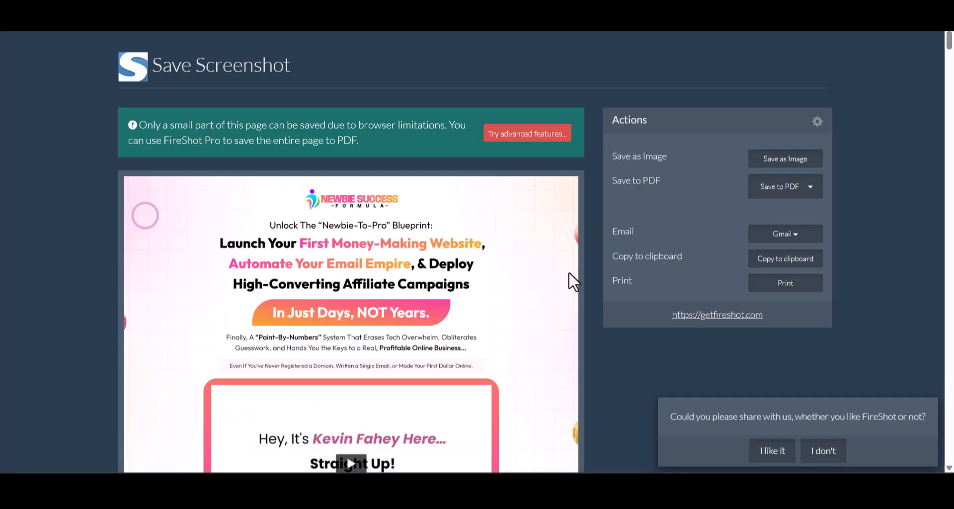
Copy the captured full-page image of the sales page from FireShot's Save Screenshot page.
{"action": "left_click", "coordinate": [745, 1]}
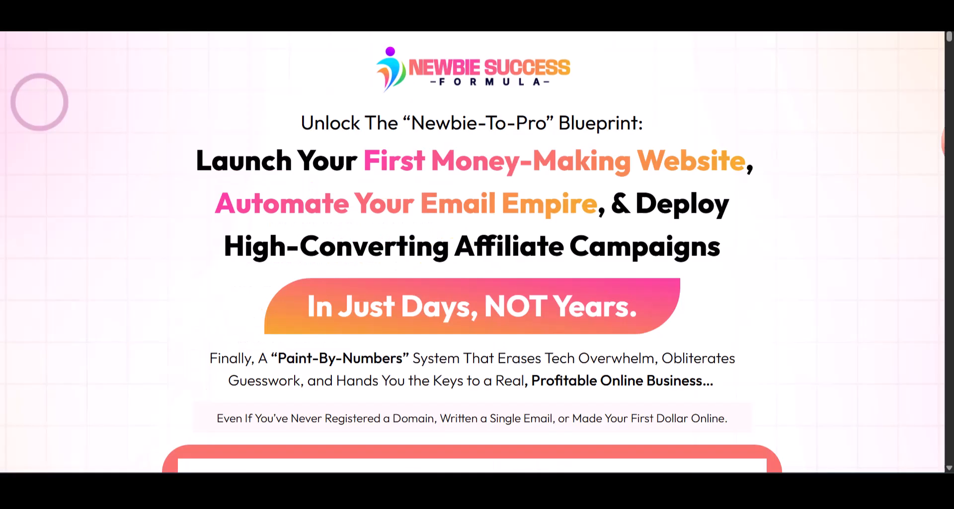
{"action": "left_click", "coordinate": [724, 1]}
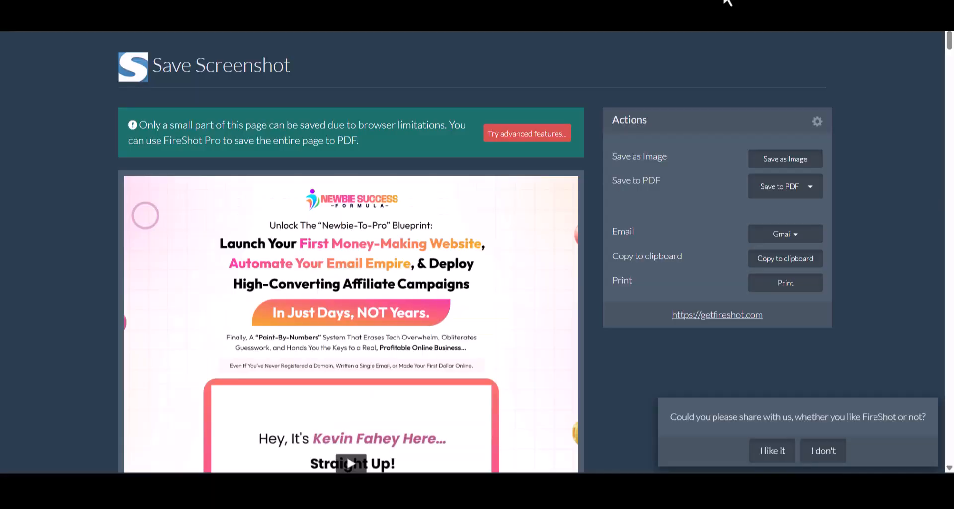
{"action": "scroll", "coordinate": [380, 187], "scroll_direction": "down", "scroll_amount": 3}
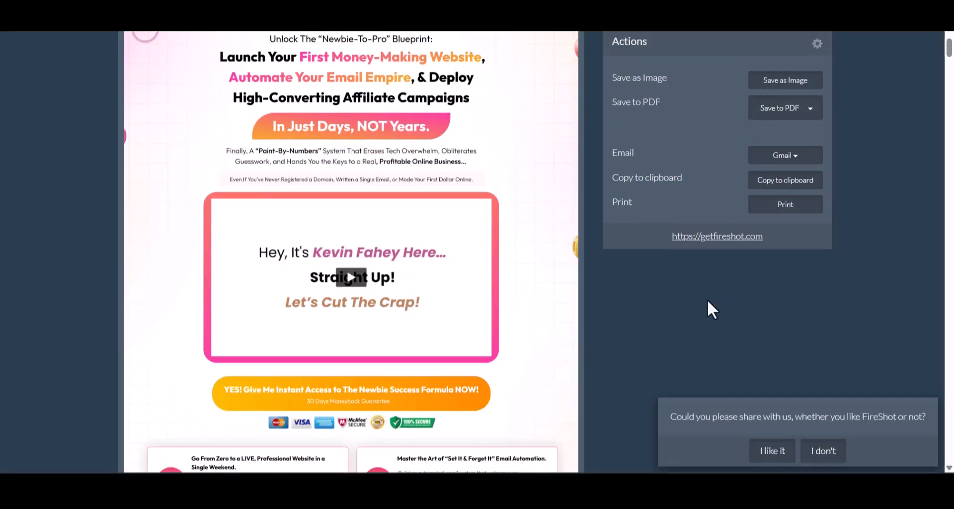
{"action": "right_click", "coordinate": [322, 131]}
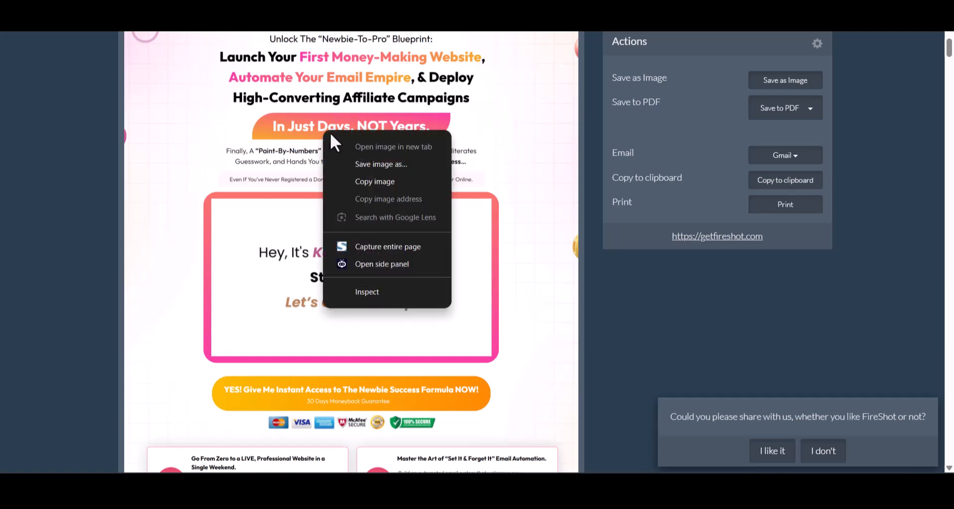
{"action": "left_click", "coordinate": [370, 182]}
{"action": "right_click", "coordinate": [320, 129]}
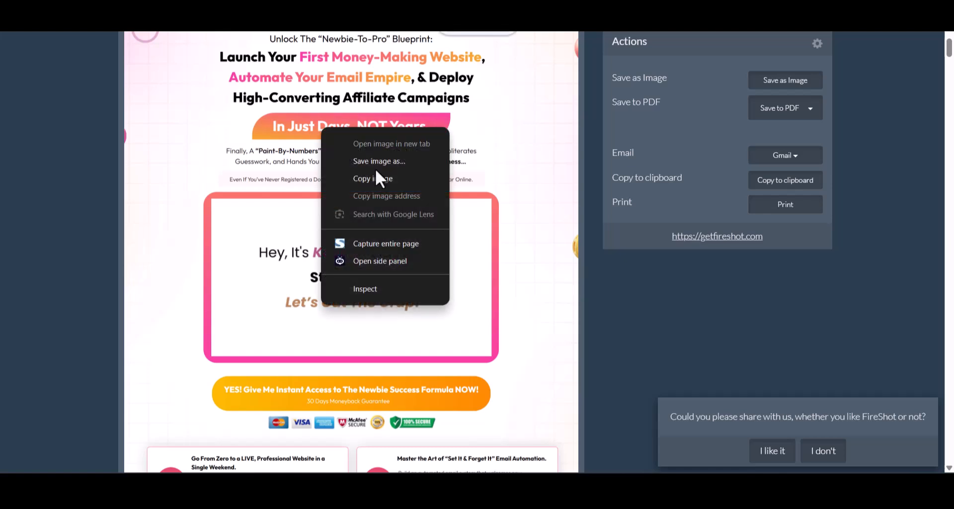
{"action": "left_click", "coordinate": [373, 179]}
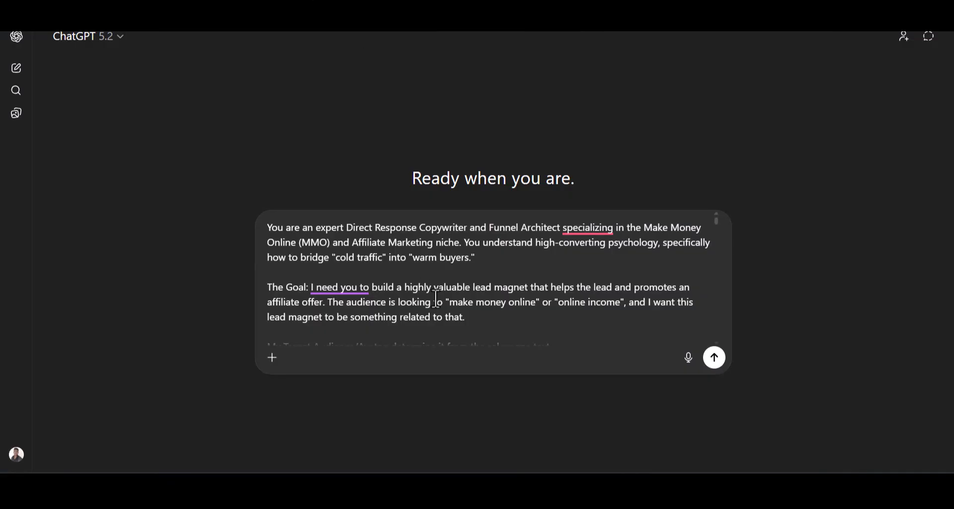
Attach the copied sales page screenshot to the drafted ChatGPT prompt and send it.
{"action": "left_click", "coordinate": [479, 319]}
{"action": "key", "text": "ctrl+v"}
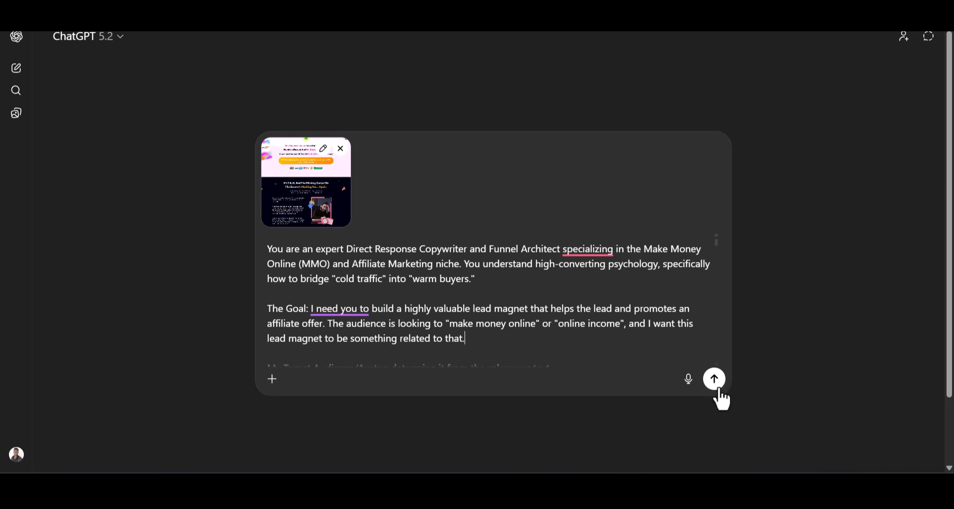
{"action": "left_click", "coordinate": [718, 388]}
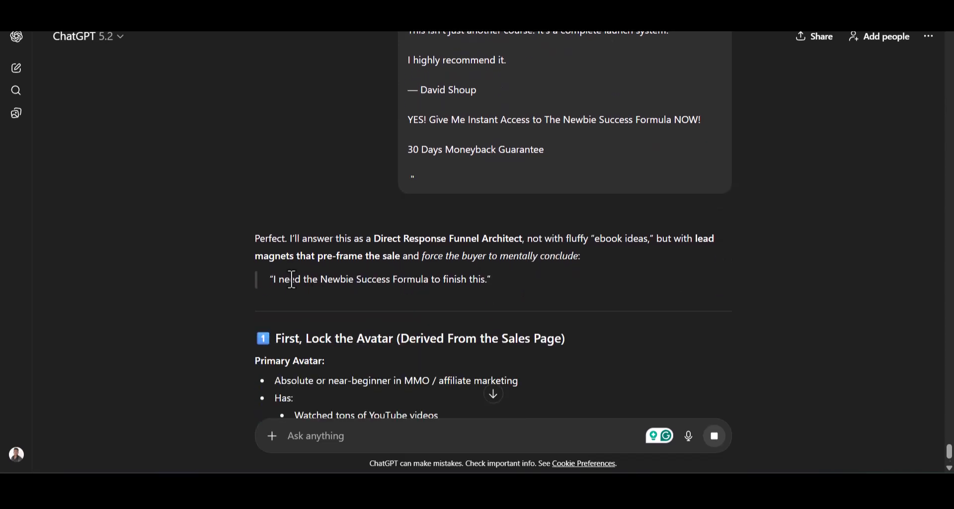
Read the avatar analysis in ChatGPT's response, including the primary avatar, core emotional state and key desire.
{"action": "scroll", "coordinate": [482, 289], "scroll_direction": "down", "scroll_amount": 2}
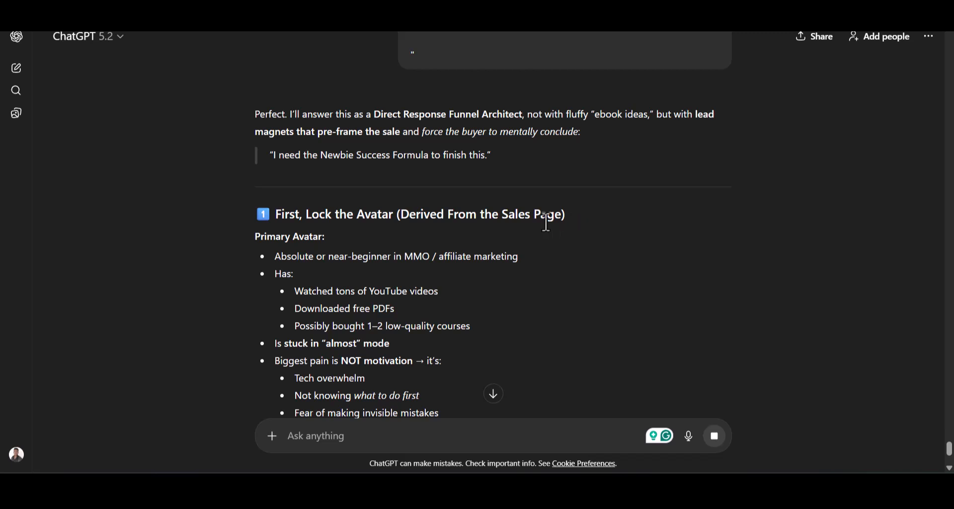
{"action": "scroll", "coordinate": [450, 214], "scroll_direction": "down", "scroll_amount": 1}
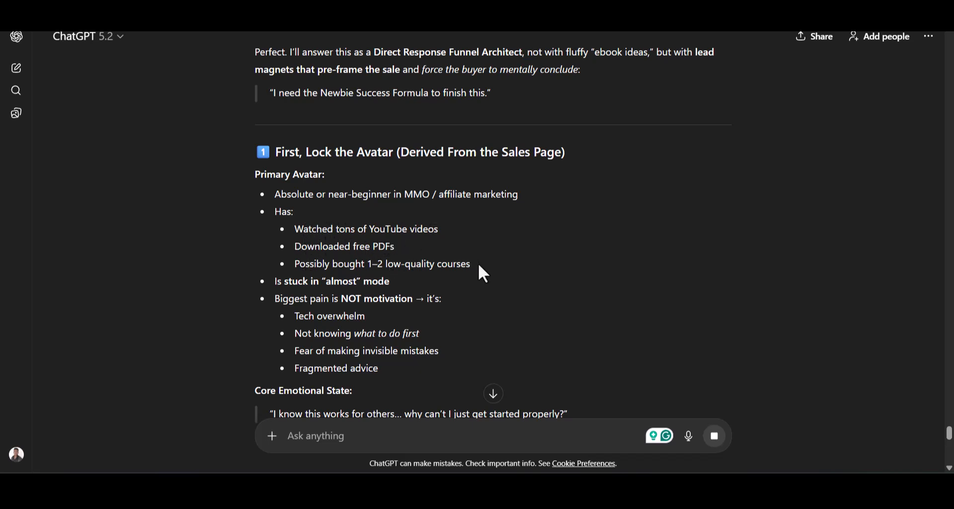
{"action": "scroll", "coordinate": [479, 268], "scroll_direction": "down", "scroll_amount": 3}
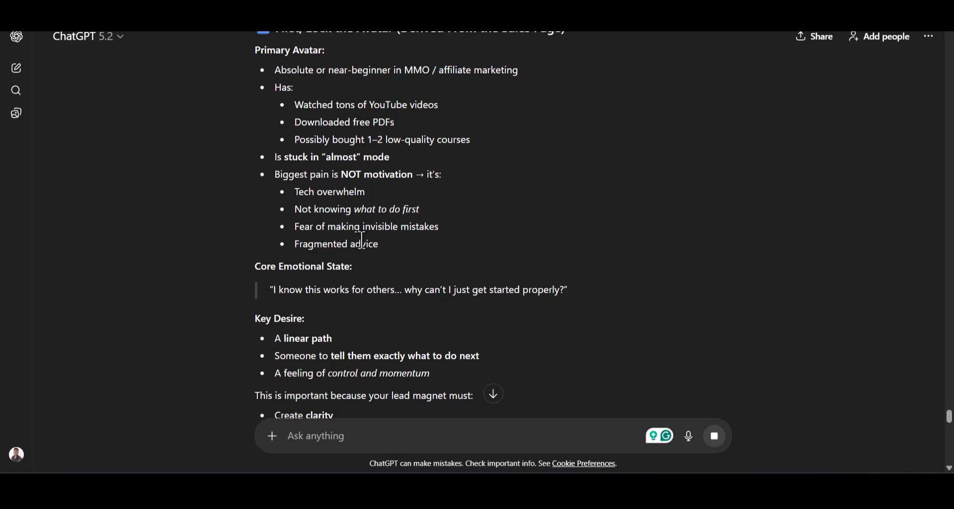
{"action": "scroll", "coordinate": [395, 233], "scroll_direction": "up", "scroll_amount": 1}
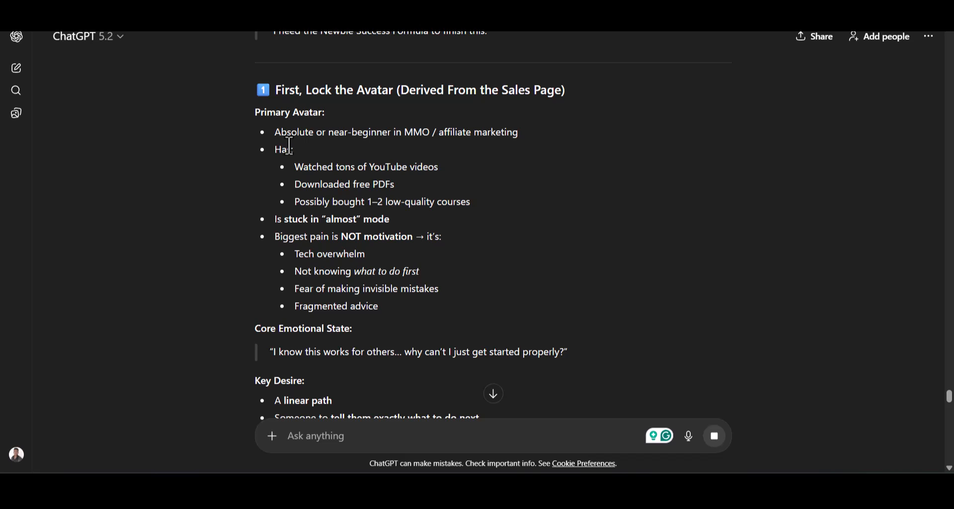
{"action": "scroll", "coordinate": [290, 150], "scroll_direction": "down", "scroll_amount": 4}
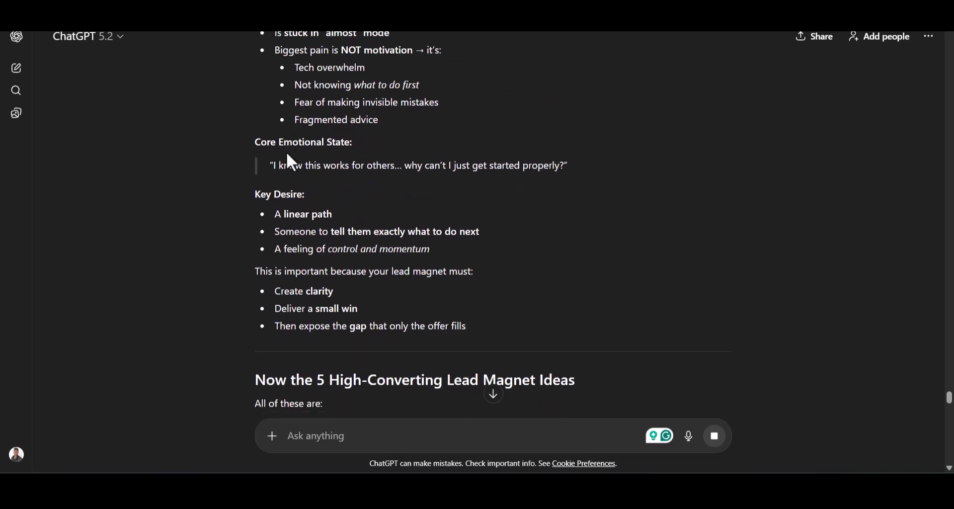
{"action": "scroll", "coordinate": [289, 151], "scroll_direction": "down", "scroll_amount": 1}
{"action": "scroll", "coordinate": [308, 177], "scroll_direction": "down", "scroll_amount": 3}
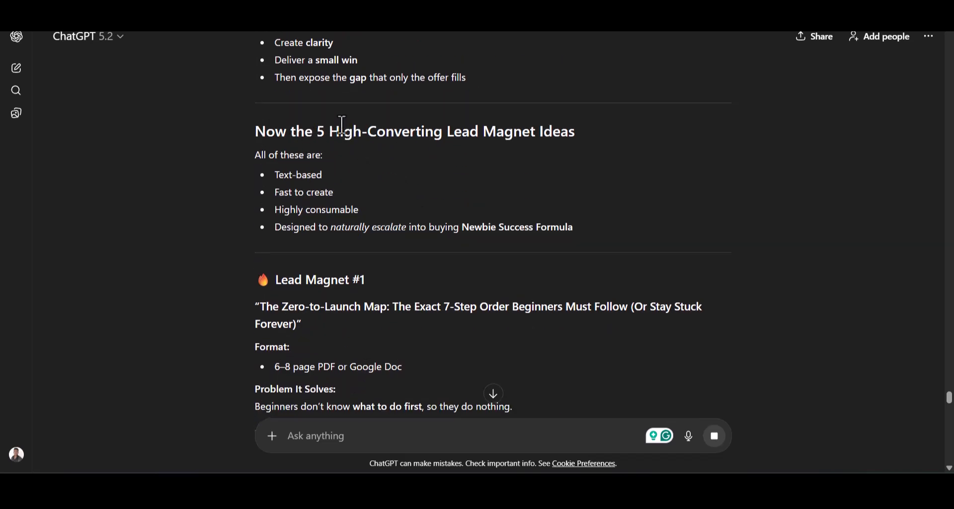
Examine the introduction to the five lead magnet ideas and the details of Lead Magnet #1.
{"action": "left_click_drag", "start_coordinate": [331, 131], "coordinate": [554, 125]}
{"action": "left_click", "coordinate": [380, 148]}
{"action": "scroll", "coordinate": [383, 147], "scroll_direction": "down", "scroll_amount": 2}
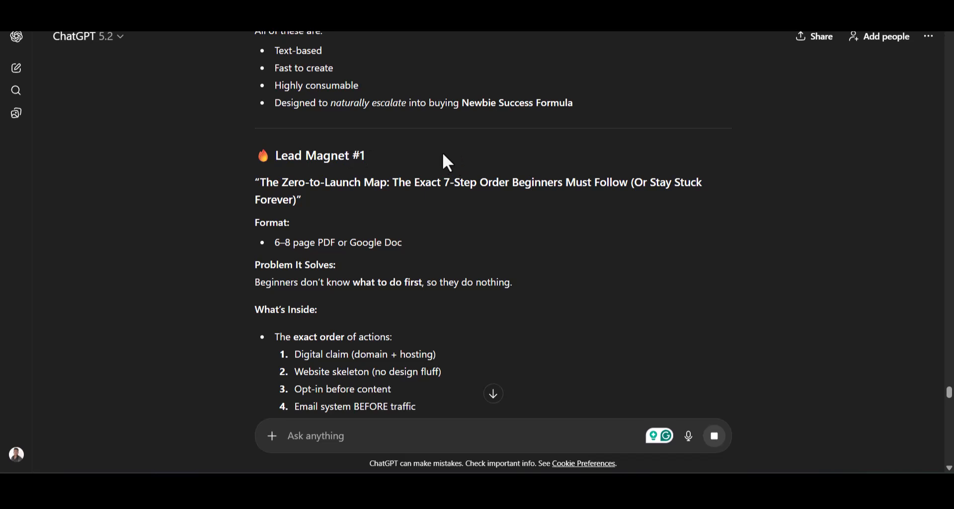
{"action": "scroll", "coordinate": [326, 110], "scroll_direction": "down", "scroll_amount": 1}
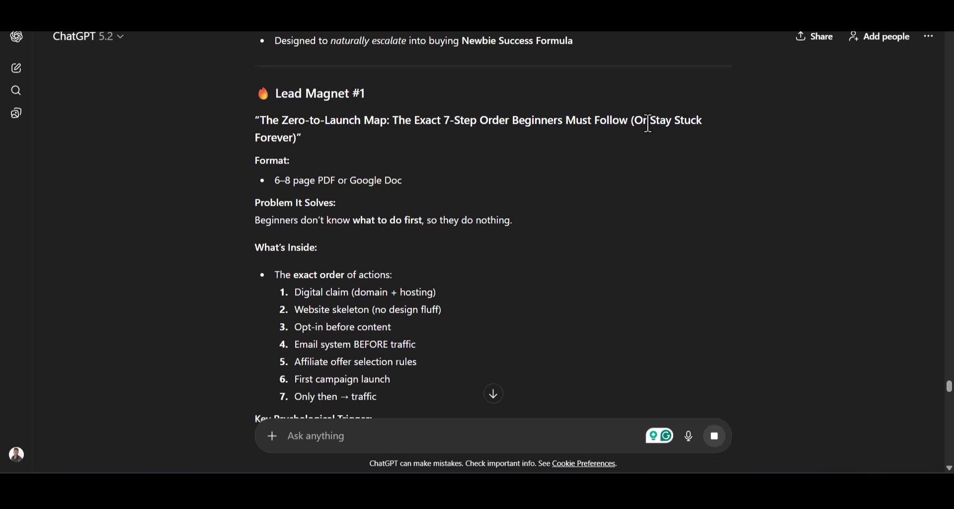
{"action": "scroll", "coordinate": [312, 144], "scroll_direction": "down", "scroll_amount": 1}
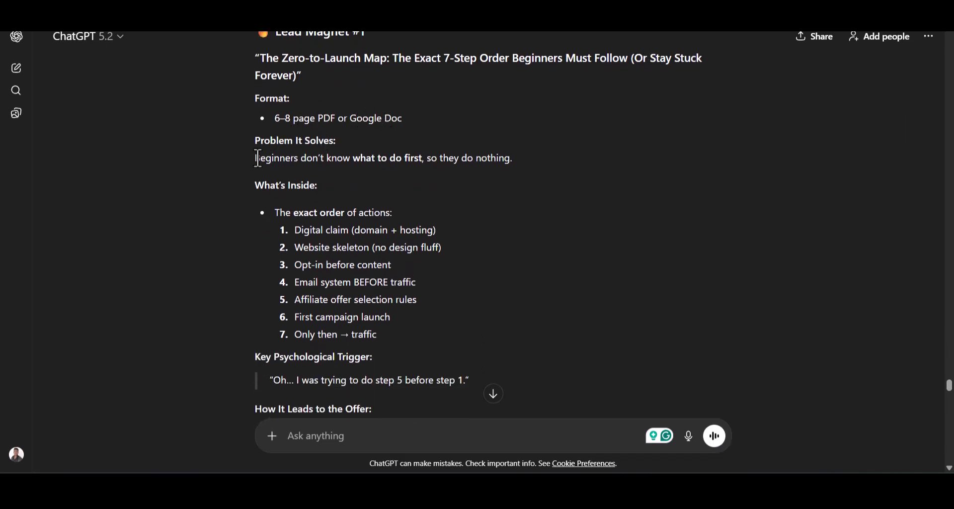
{"action": "scroll", "coordinate": [258, 131], "scroll_direction": "down", "scroll_amount": 1}
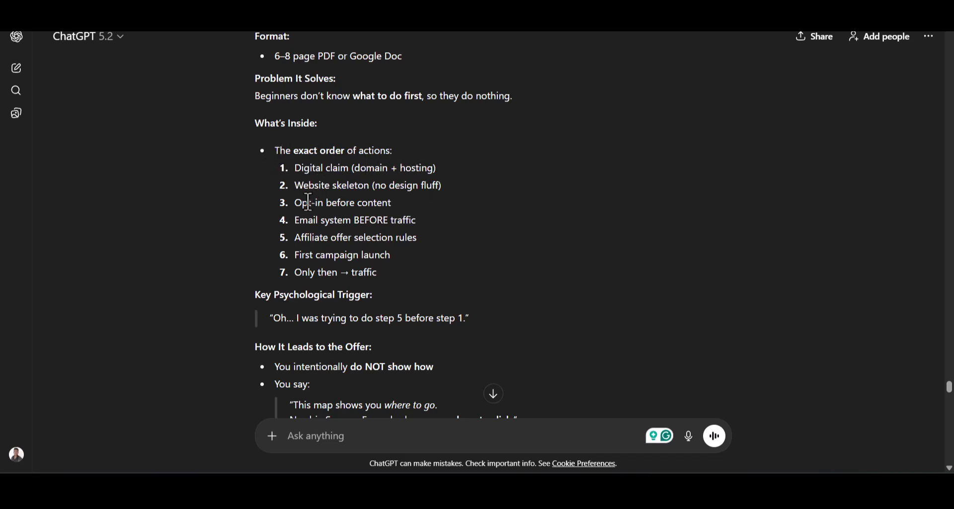
{"action": "scroll", "coordinate": [368, 206], "scroll_direction": "down", "scroll_amount": 1}
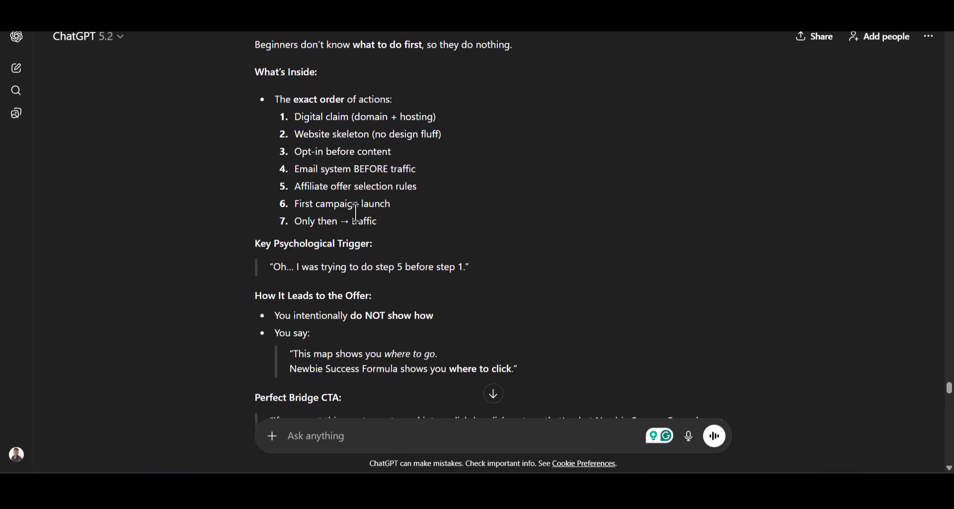
{"action": "scroll", "coordinate": [358, 184], "scroll_direction": "down", "scroll_amount": 1}
{"action": "scroll", "coordinate": [343, 173], "scroll_direction": "down", "scroll_amount": 3}
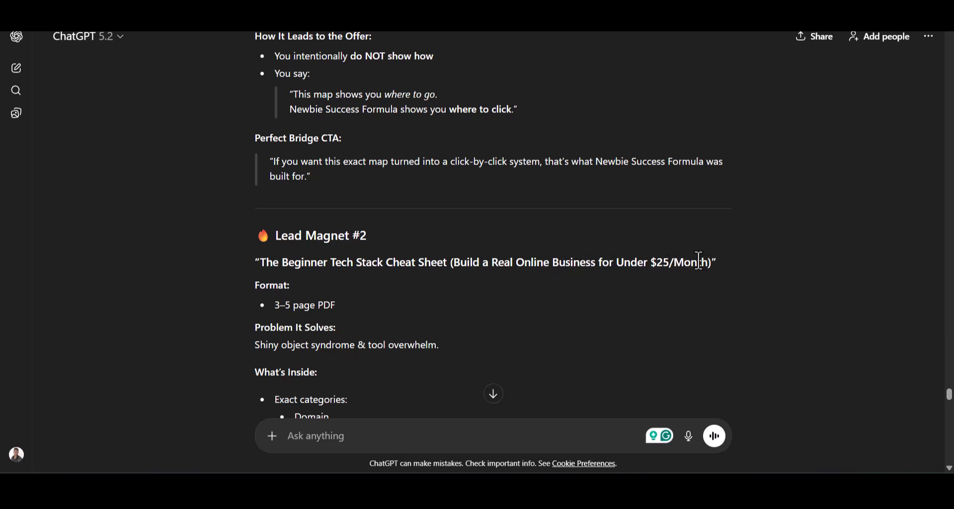
Review Lead Magnets #2 to #5, their conversion ranking and the suggested next actions at the end of the response.
{"action": "scroll", "coordinate": [391, 217], "scroll_direction": "down", "scroll_amount": 12}
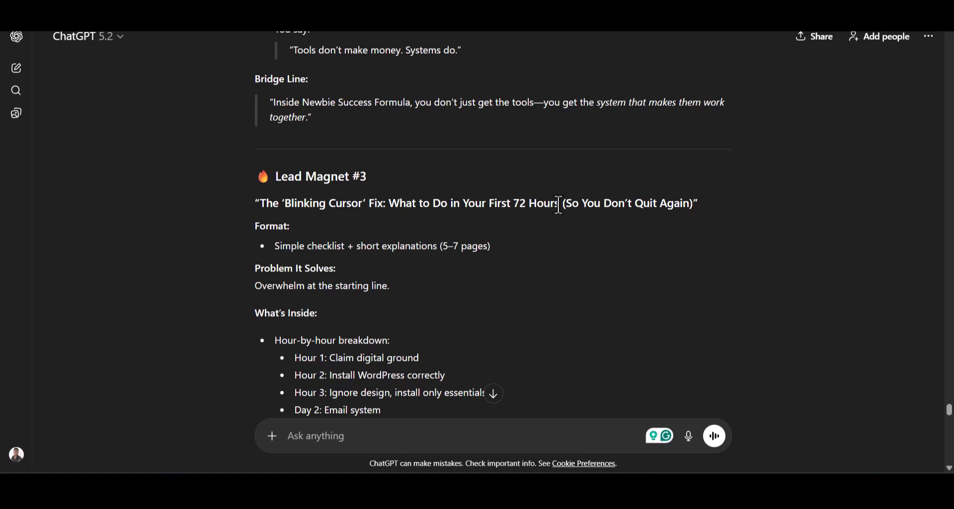
{"action": "scroll", "coordinate": [674, 198], "scroll_direction": "down", "scroll_amount": 11}
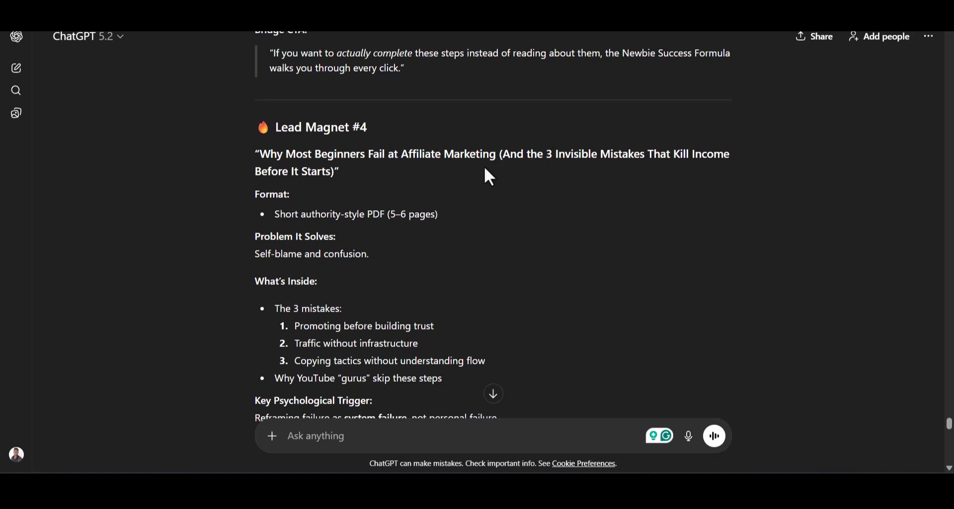
{"action": "scroll", "coordinate": [462, 177], "scroll_direction": "down", "scroll_amount": 4}
{"action": "scroll", "coordinate": [705, 132], "scroll_direction": "up", "scroll_amount": 1}
{"action": "scroll", "coordinate": [442, 194], "scroll_direction": "down", "scroll_amount": 5}
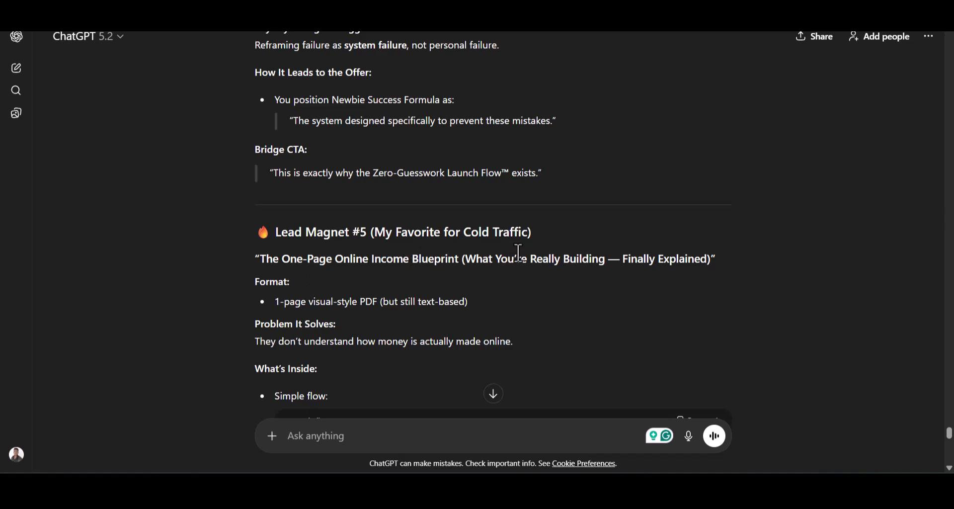
{"action": "scroll", "coordinate": [444, 239], "scroll_direction": "down", "scroll_amount": 5}
{"action": "scroll", "coordinate": [443, 244], "scroll_direction": "down", "scroll_amount": 5}
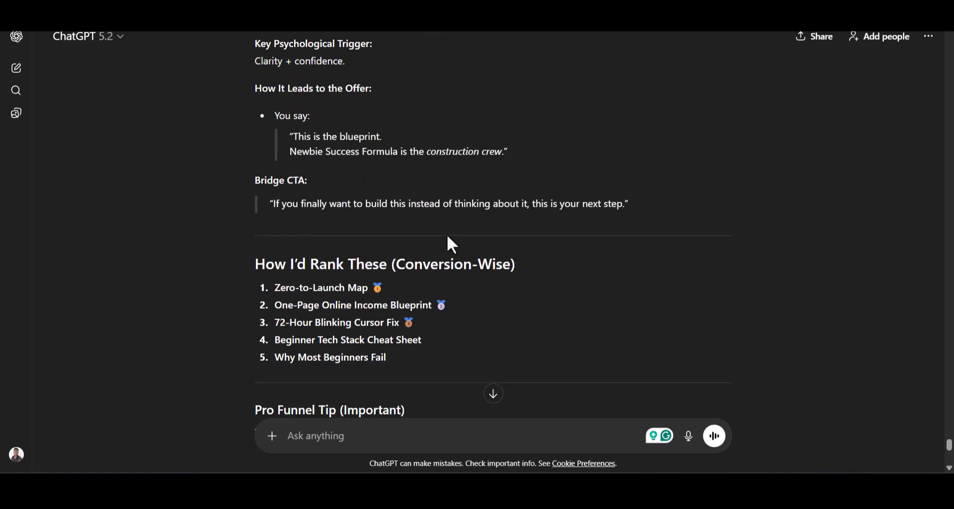
{"action": "scroll", "coordinate": [455, 237], "scroll_direction": "up", "scroll_amount": 8}
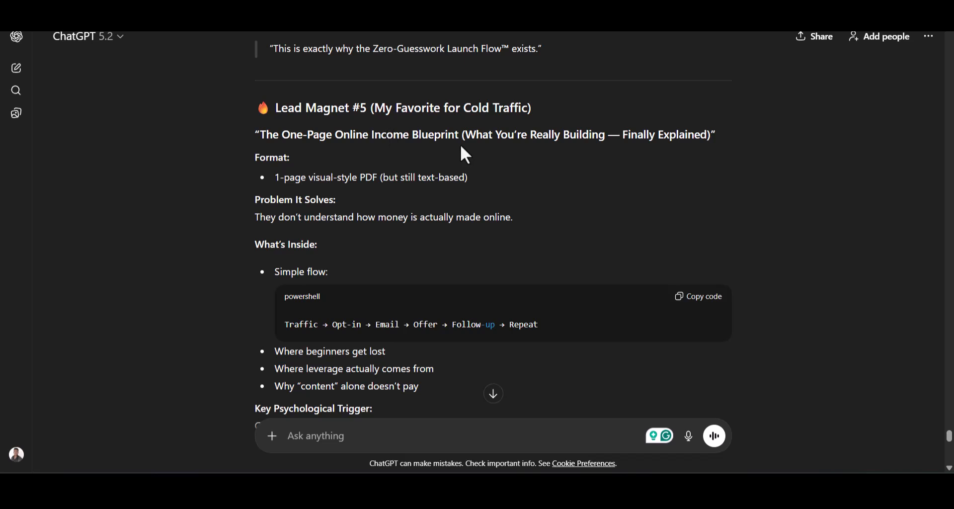
{"action": "scroll", "coordinate": [419, 155], "scroll_direction": "down", "scroll_amount": 15}
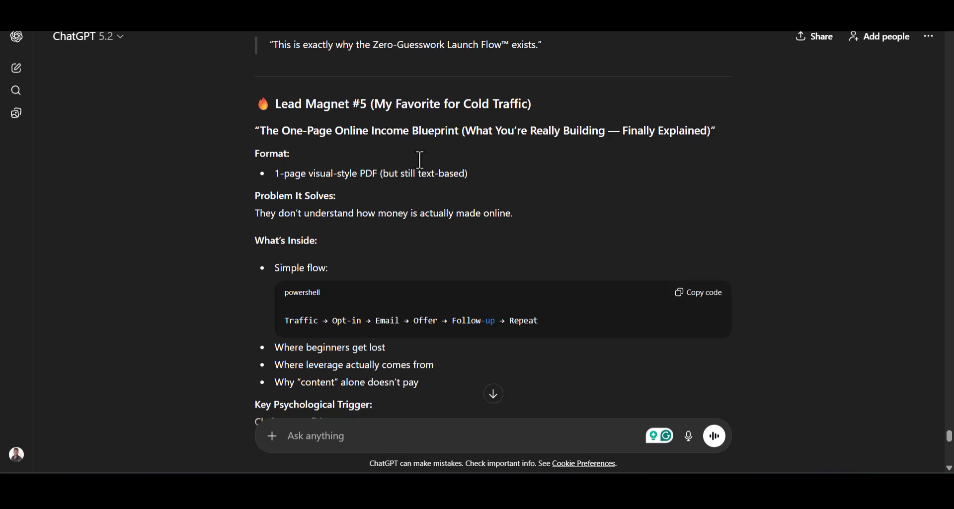
{"action": "scroll", "coordinate": [422, 169], "scroll_direction": "down", "scroll_amount": 1}
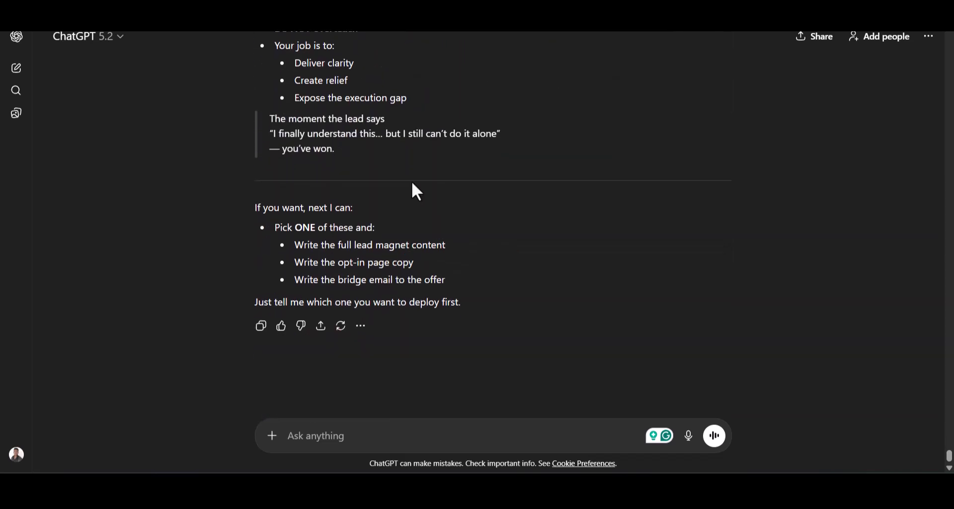
Draft the reply "I like the 5th one. Please create that one. Make sure its high in quality and value and in easy to understand language.".
{"action": "left_click", "coordinate": [343, 440]}
{"action": "type", "text": "I like the 5th one. Please create that one. Make sure its high in quality and value and in easy to understand language."}
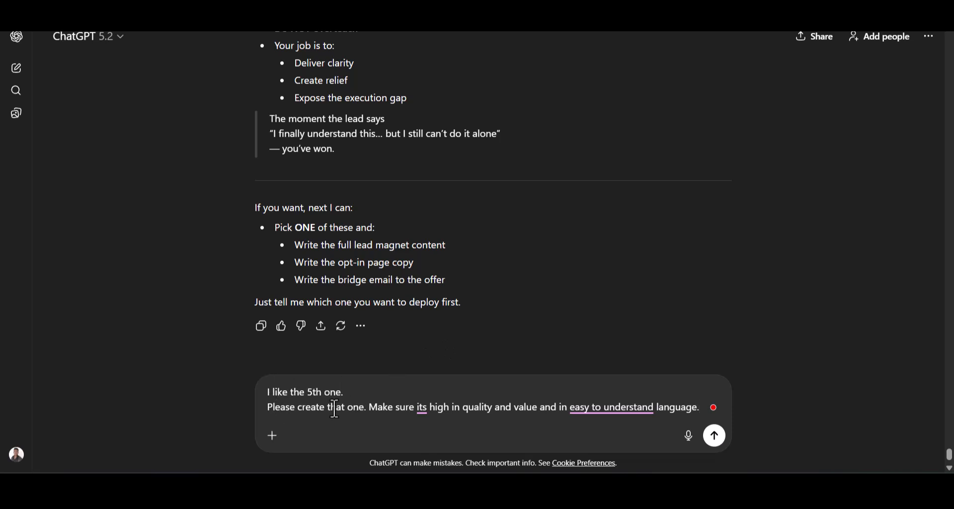
{"action": "scroll", "coordinate": [433, 373], "scroll_direction": "down", "scroll_amount": 1}
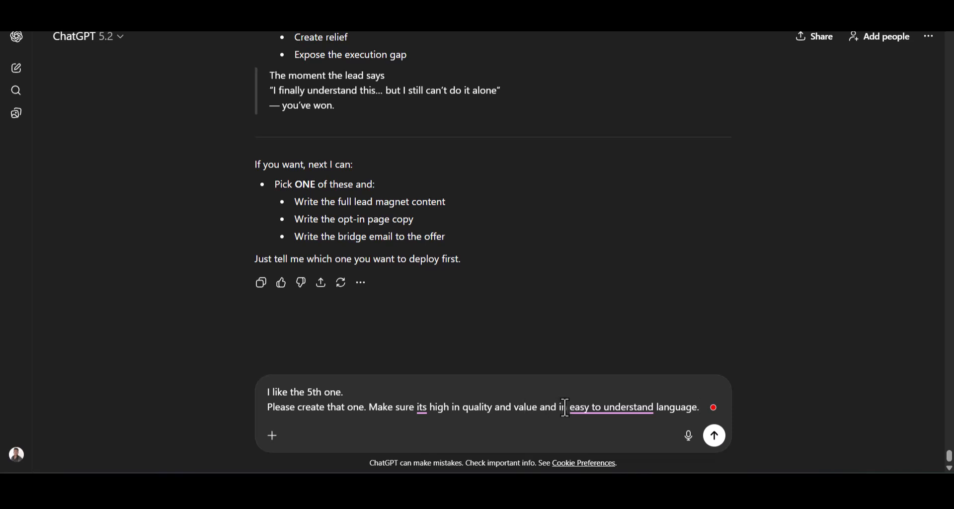
Correct the reply's second sentence to "Make sure it's high in quality and value and is in easy to understand language." and send it.
{"action": "key", "text": "BackSpace"}
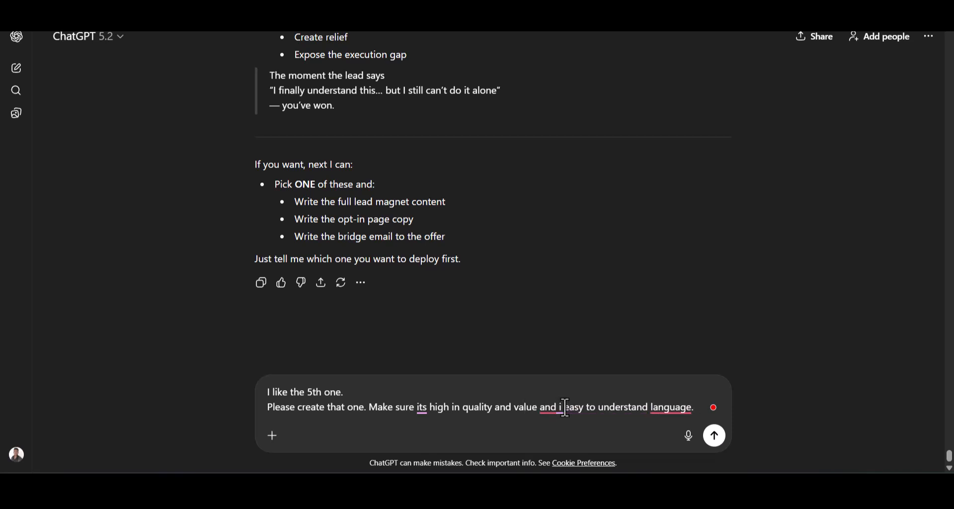
{"action": "type", "text": "s"}
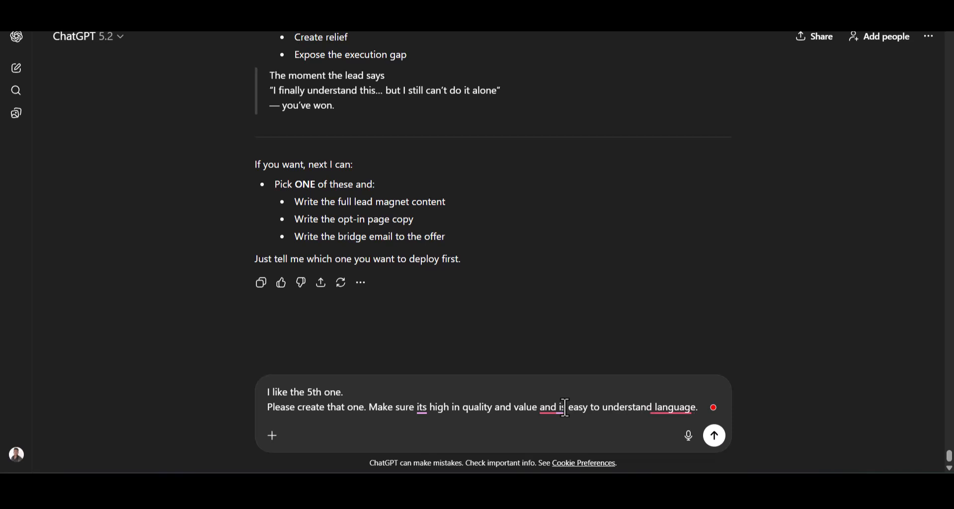
{"action": "type", "text": " in"}
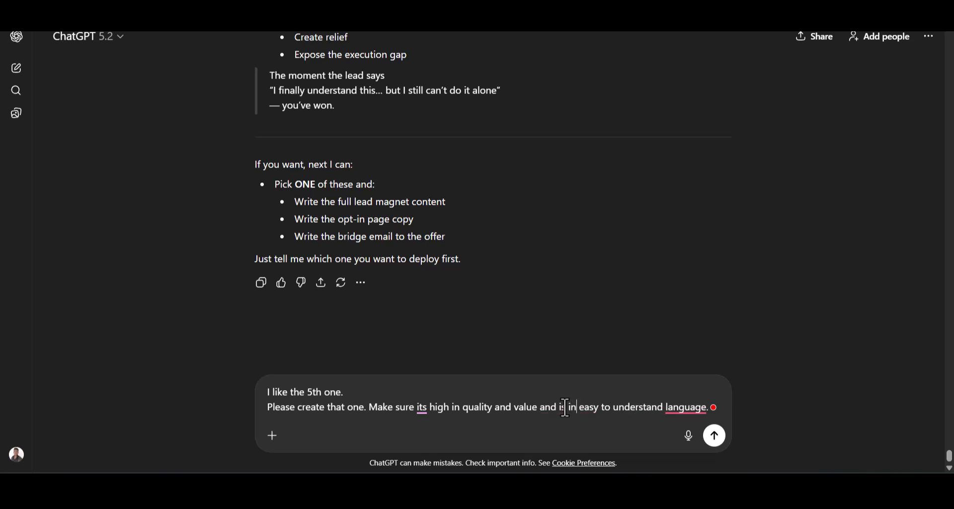
{"action": "mouse_move", "coordinate": [424, 406]}
{"action": "left_click", "coordinate": [427, 345]}
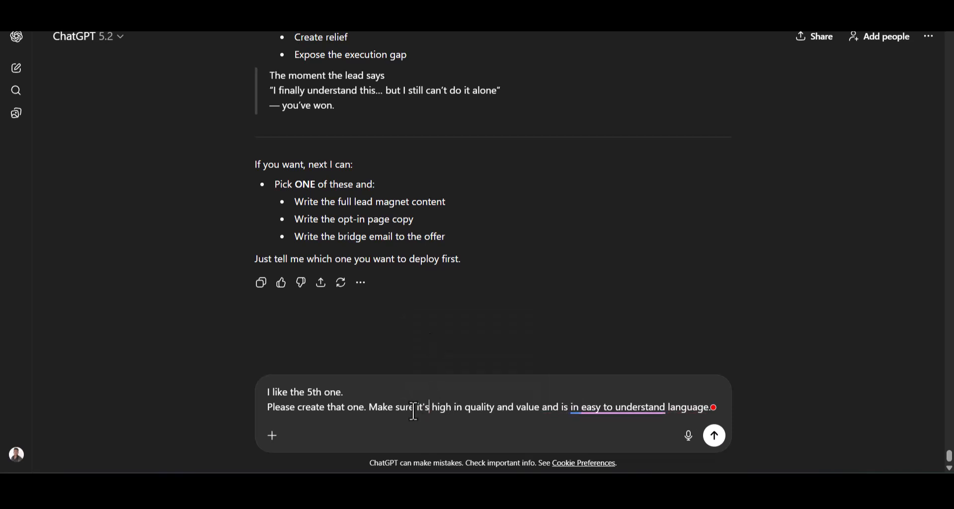
{"action": "key", "text": "Return"}
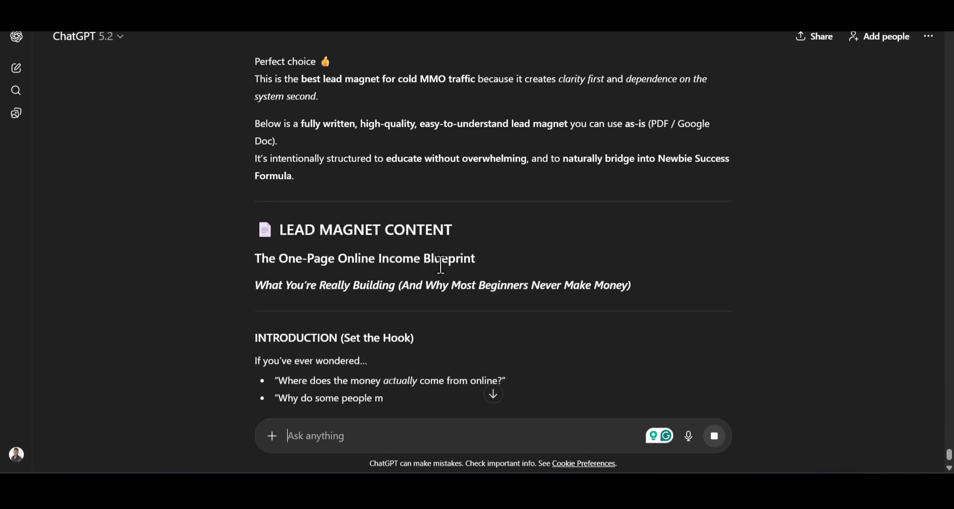
Read the generated lead magnet's title, its introduction and the section on the big mistake most beginners make.
{"action": "scroll", "coordinate": [469, 249], "scroll_direction": "down", "scroll_amount": 2}
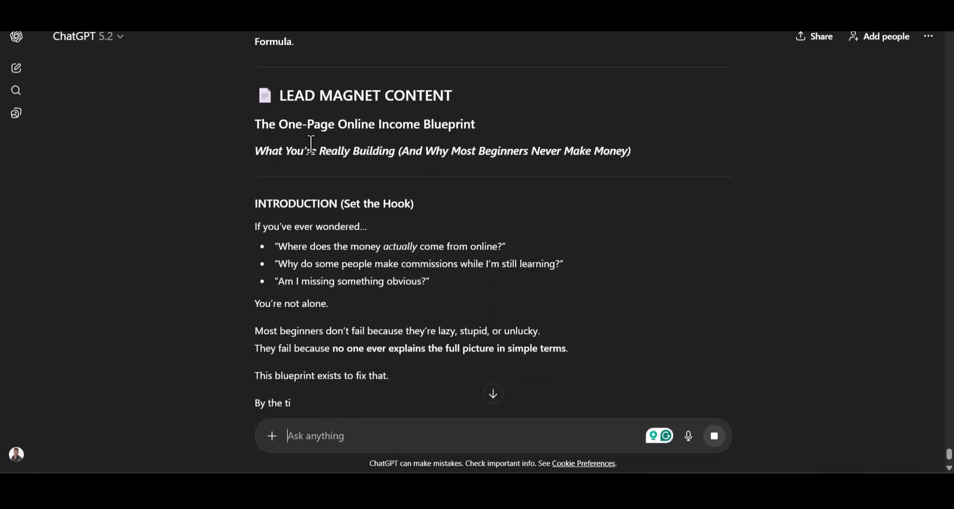
{"action": "scroll", "coordinate": [325, 198], "scroll_direction": "down", "scroll_amount": 2}
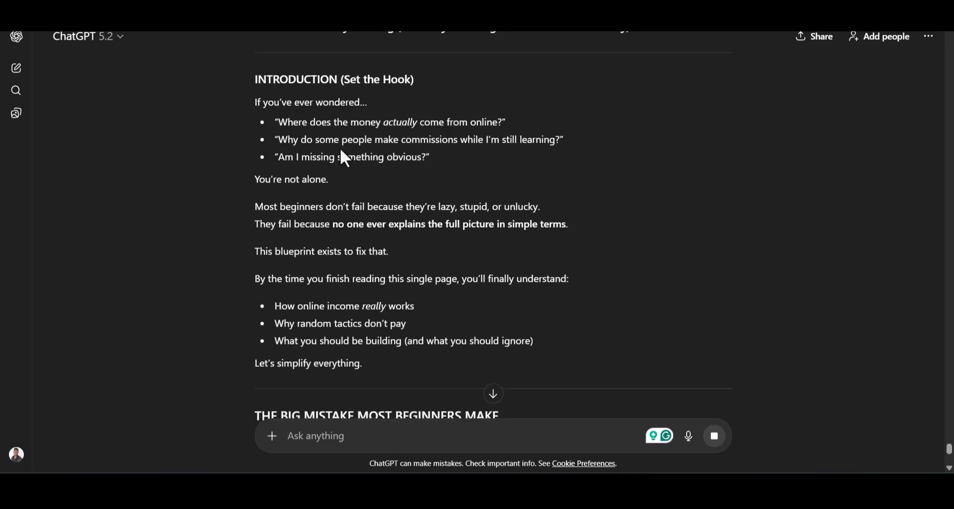
{"action": "scroll", "coordinate": [384, 175], "scroll_direction": "down", "scroll_amount": 2}
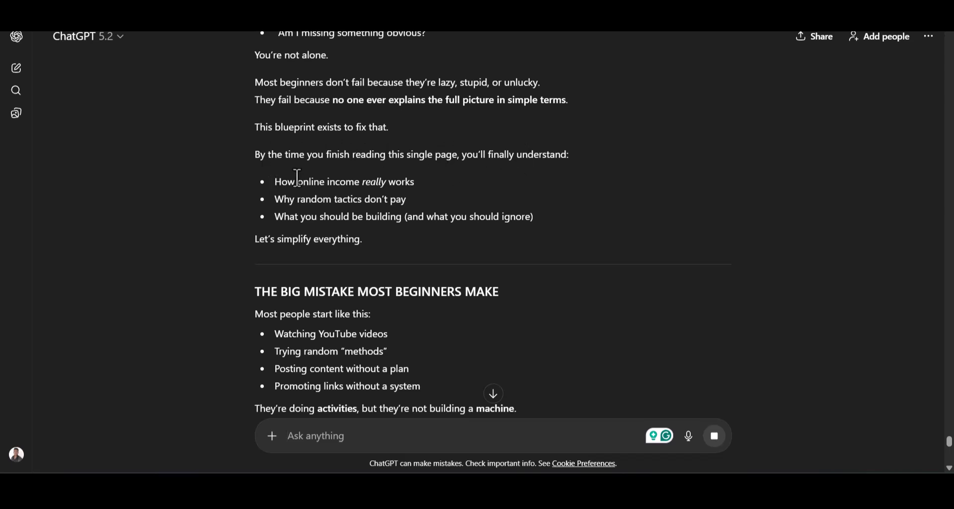
{"action": "left_click_drag", "start_coordinate": [282, 182], "coordinate": [412, 184]}
{"action": "left_click_drag", "start_coordinate": [285, 200], "coordinate": [396, 199]}
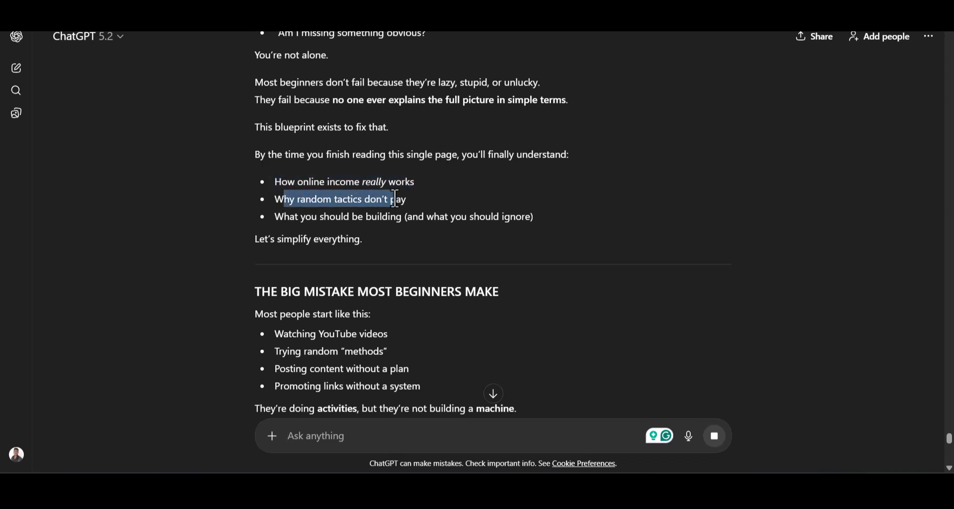
{"action": "left_click_drag", "start_coordinate": [275, 218], "coordinate": [566, 241]}
{"action": "left_click", "coordinate": [566, 241]}
{"action": "scroll", "coordinate": [422, 162], "scroll_direction": "down", "scroll_amount": 3}
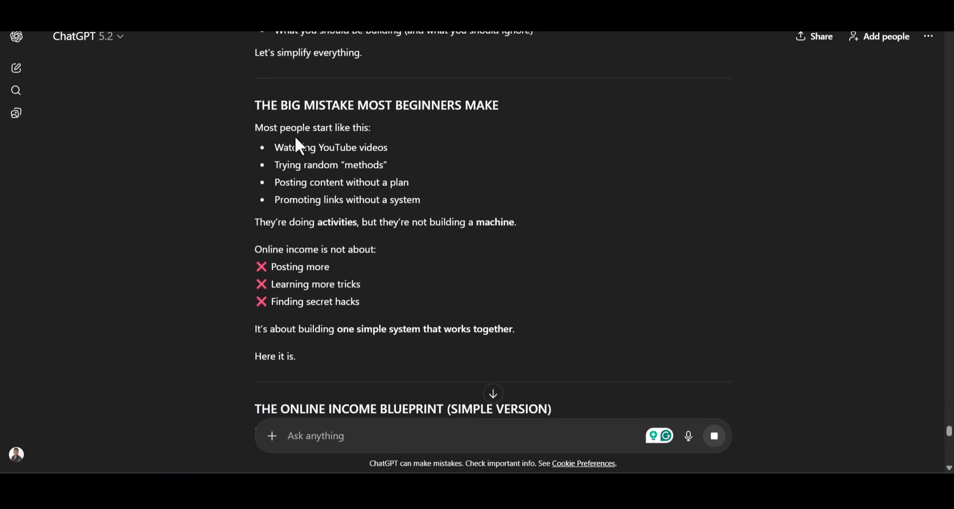
{"action": "scroll", "coordinate": [294, 136], "scroll_direction": "down", "scroll_amount": 1}
Skim the simple version of the Online Income Blueprint and its numbered steps through Step 7.
{"action": "scroll", "coordinate": [284, 135], "scroll_direction": "down", "scroll_amount": 3}
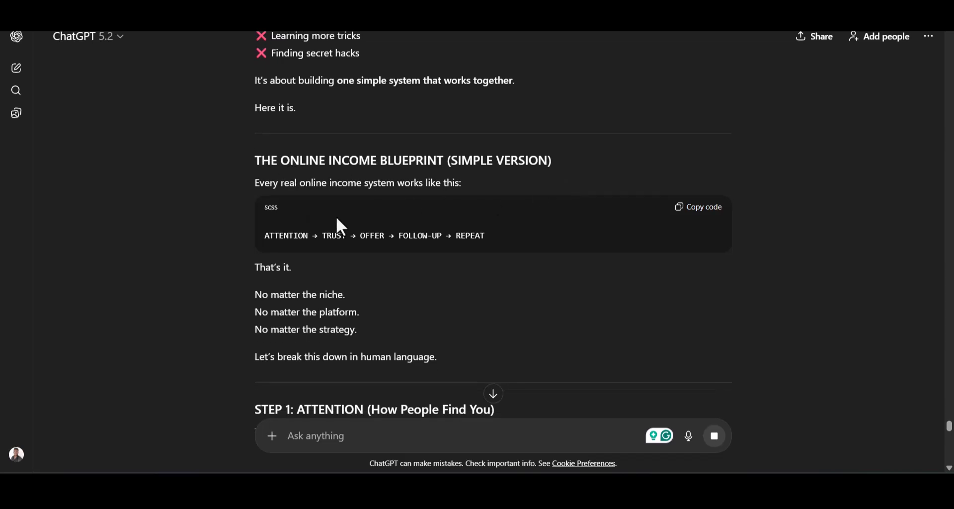
{"action": "scroll", "coordinate": [430, 255], "scroll_direction": "down", "scroll_amount": 15}
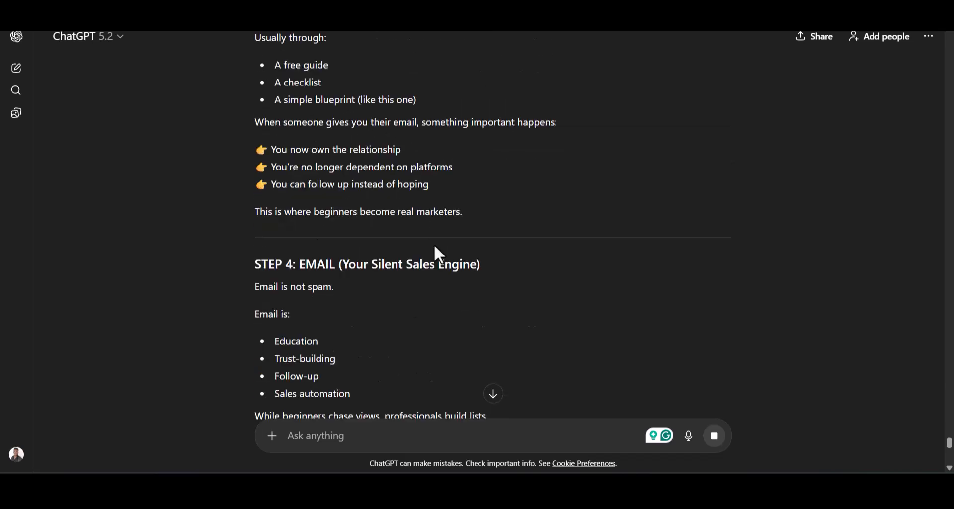
{"action": "scroll", "coordinate": [438, 254], "scroll_direction": "up", "scroll_amount": 5}
{"action": "scroll", "coordinate": [362, 200], "scroll_direction": "down", "scroll_amount": 6}
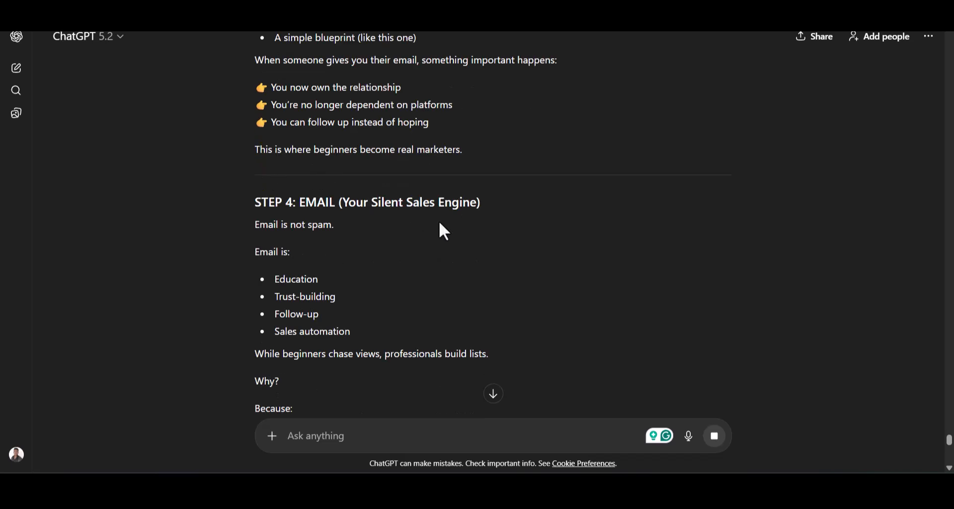
{"action": "scroll", "coordinate": [440, 225], "scroll_direction": "down", "scroll_amount": 20}
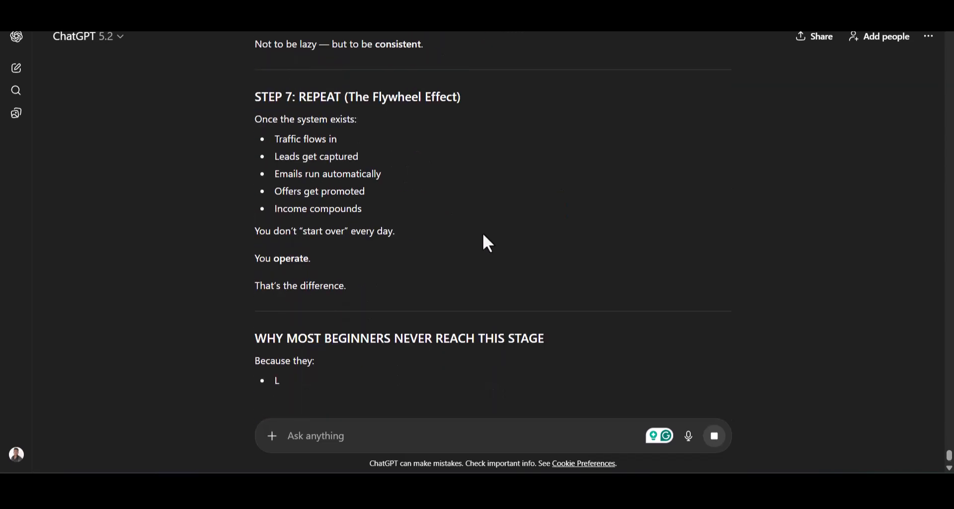
Review the lead magnet's closing sections, from why beginners never reach this stage to the final thought and suggested next actions.
{"action": "scroll", "coordinate": [482, 238], "scroll_direction": "down", "scroll_amount": 2}
{"action": "scroll", "coordinate": [356, 237], "scroll_direction": "down", "scroll_amount": 3}
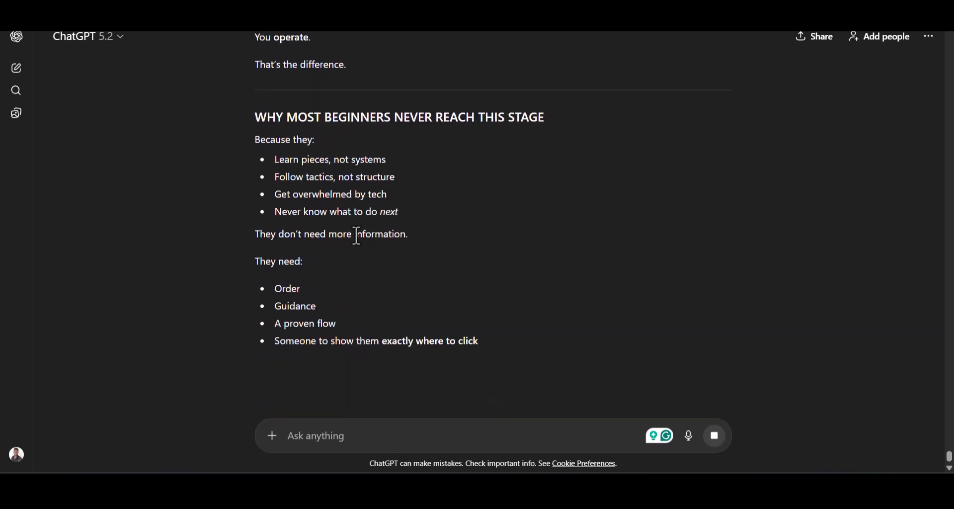
{"action": "scroll", "coordinate": [321, 158], "scroll_direction": "down", "scroll_amount": 4}
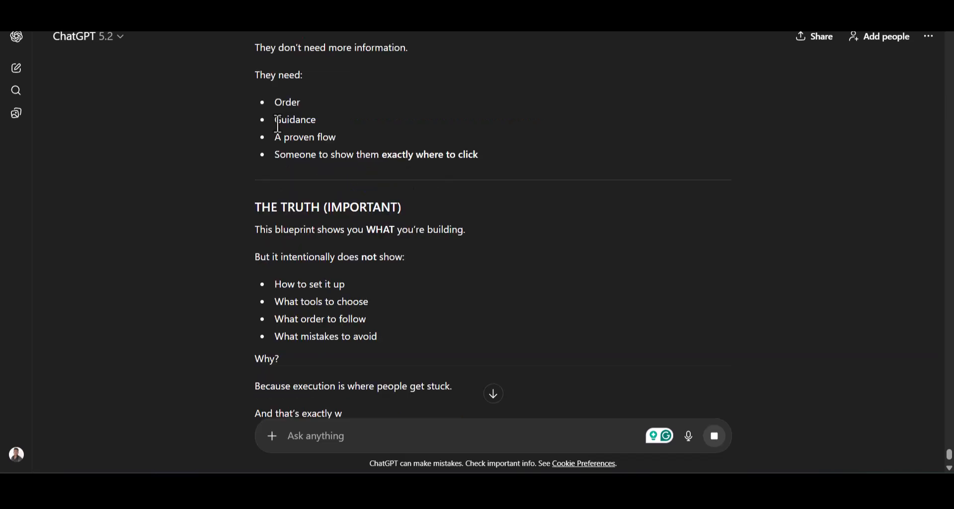
{"action": "scroll", "coordinate": [298, 149], "scroll_direction": "up", "scroll_amount": 4}
{"action": "scroll", "coordinate": [387, 233], "scroll_direction": "down", "scroll_amount": 7}
{"action": "scroll", "coordinate": [390, 232], "scroll_direction": "down", "scroll_amount": 2}
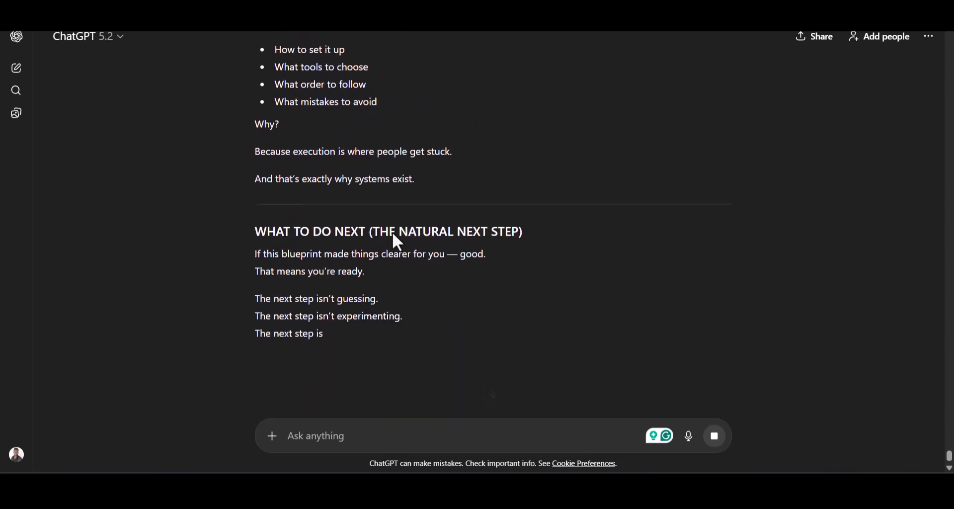
{"action": "scroll", "coordinate": [392, 235], "scroll_direction": "down", "scroll_amount": 1}
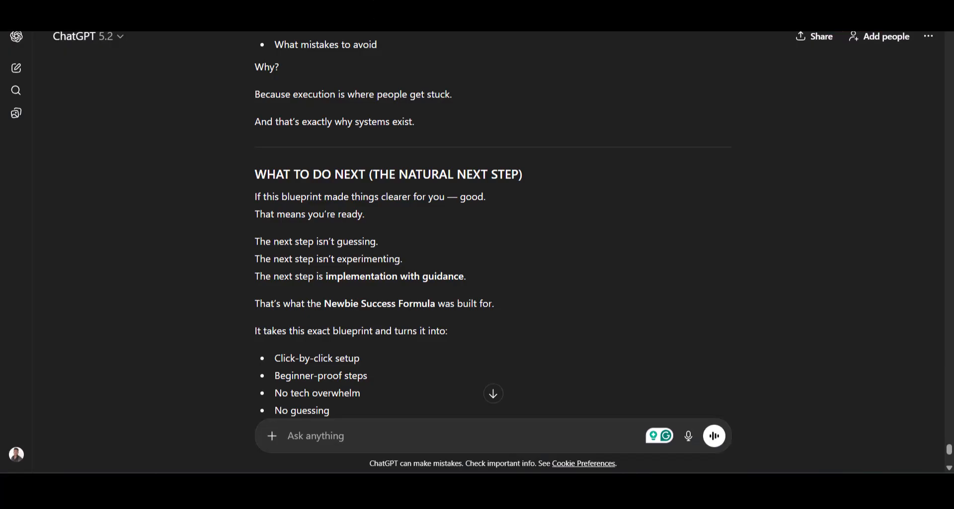
{"action": "scroll", "coordinate": [328, 260], "scroll_direction": "down", "scroll_amount": 9}
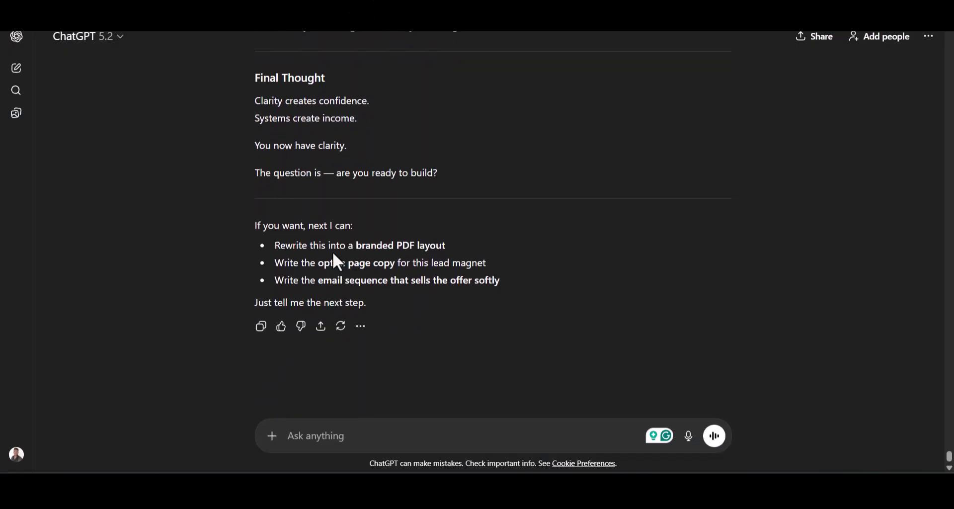
{"action": "left_click", "coordinate": [360, 334]}
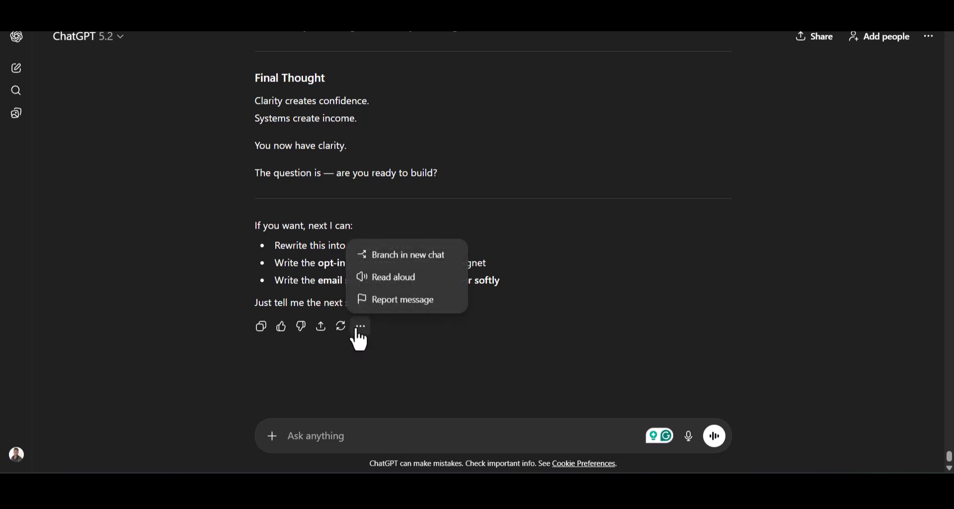
{"action": "left_click", "coordinate": [359, 332]}
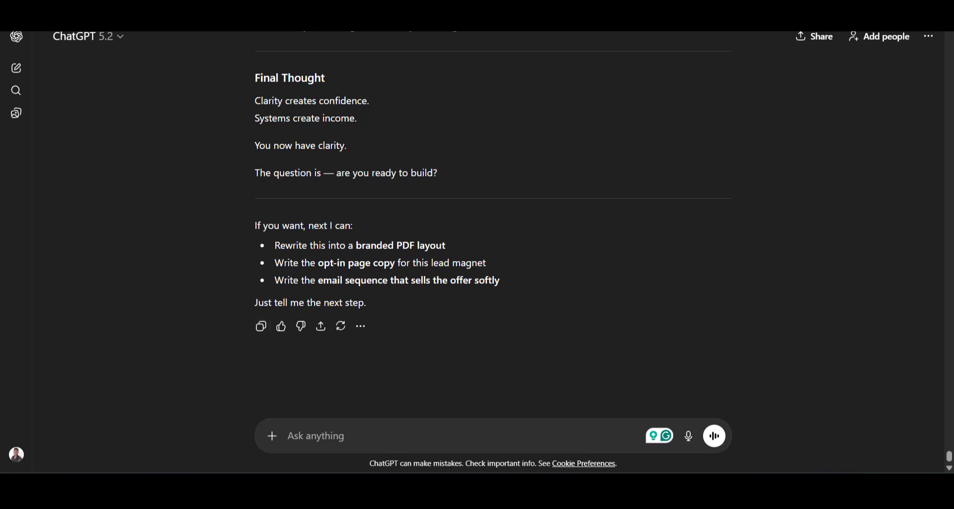
Switch to the Canva whiteboard and handwrite "Canva" in red with an underline in the empty area below the Email List box.
{"action": "left_click", "coordinate": [164, 9]}
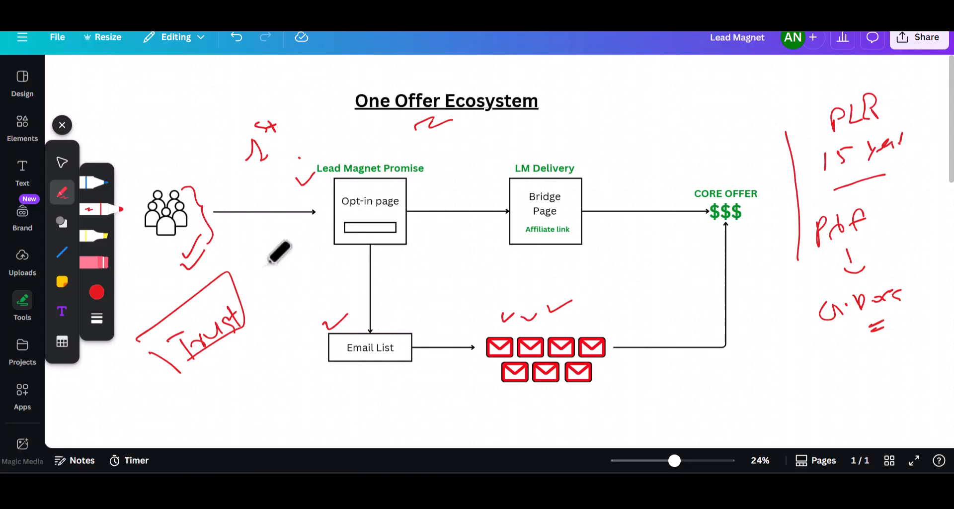
{"action": "left_click", "coordinate": [60, 163]}
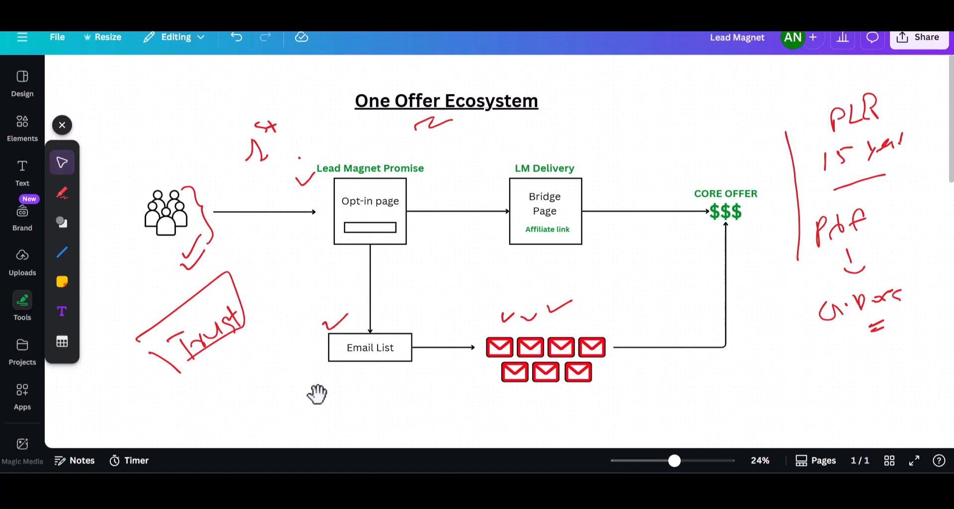
{"action": "left_click_drag", "start_coordinate": [280, 391], "coordinate": [271, 197]}
{"action": "left_click", "coordinate": [62, 193]}
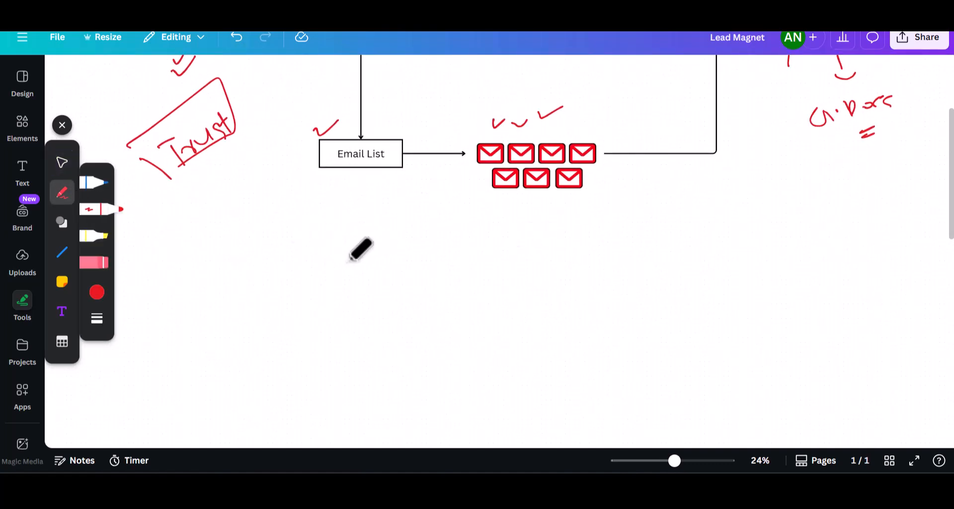
{"action": "mouse_move", "coordinate": [361, 265]}
{"action": "left_mouse_down"}
{"action": "mouse_move", "coordinate": [370, 305]}
{"action": "mouse_move", "coordinate": [412, 287]}
{"action": "mouse_move", "coordinate": [432, 262]}
{"action": "mouse_move", "coordinate": [447, 276]}
{"action": "left_mouse_up"}
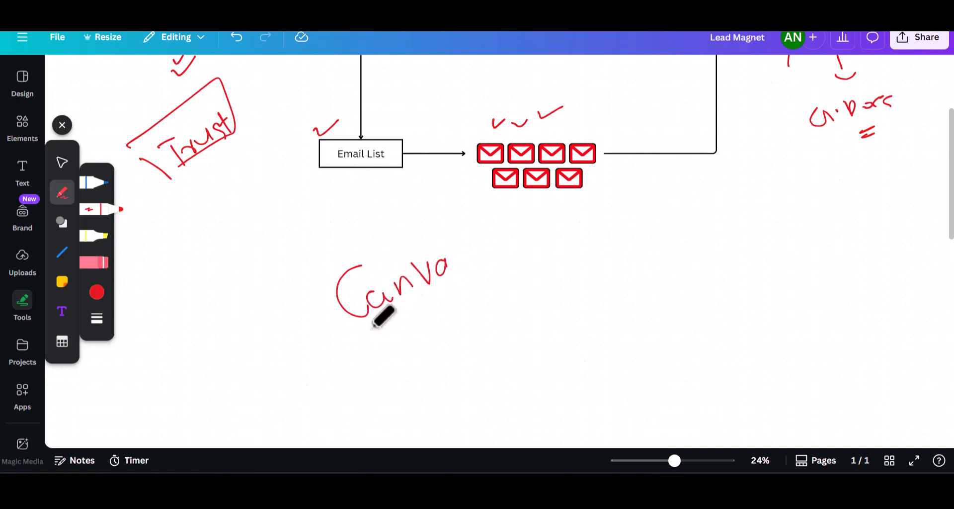
{"action": "left_click_drag", "start_coordinate": [371, 326], "coordinate": [469, 286]}
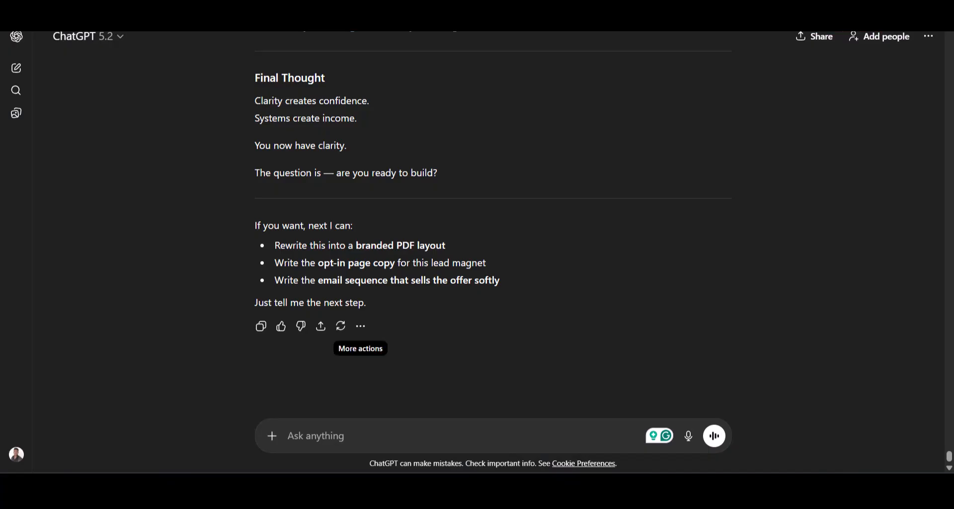
Return to ChatGPT and request a clean, professional HTML design of this lead magnet, easy on the eyes to read and digest and saveable as PDF.
{"action": "left_click", "coordinate": [375, 444]}
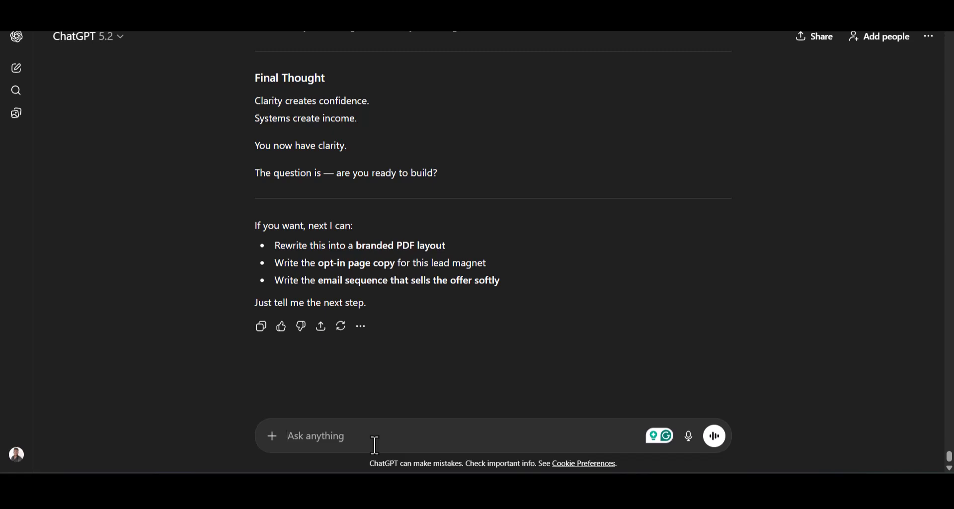
{"action": "type", "text": "I want you to create a clean html design of this lead magnet that looks professional and easy on eyes to read and digest, which I can save as pdf and deliver."}
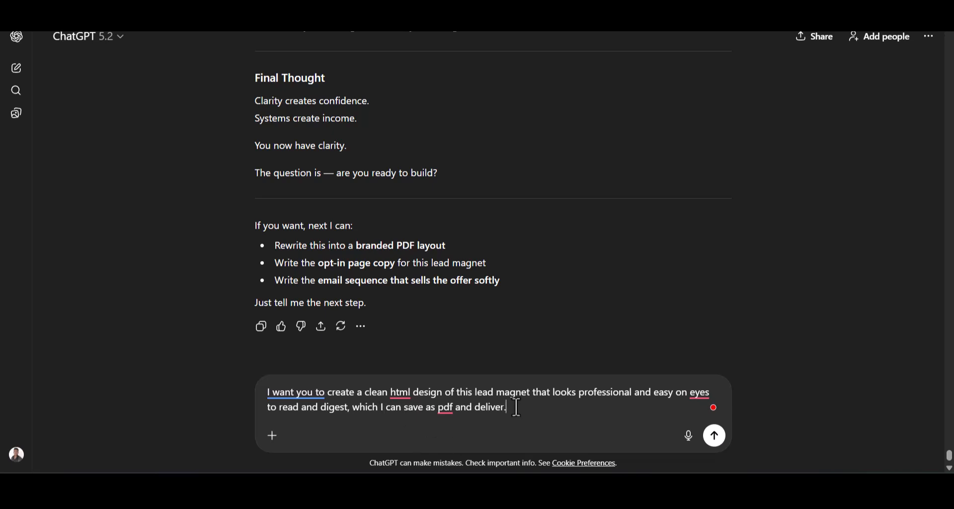
{"action": "mouse_move", "coordinate": [698, 392]}
{"action": "left_click", "coordinate": [708, 328]}
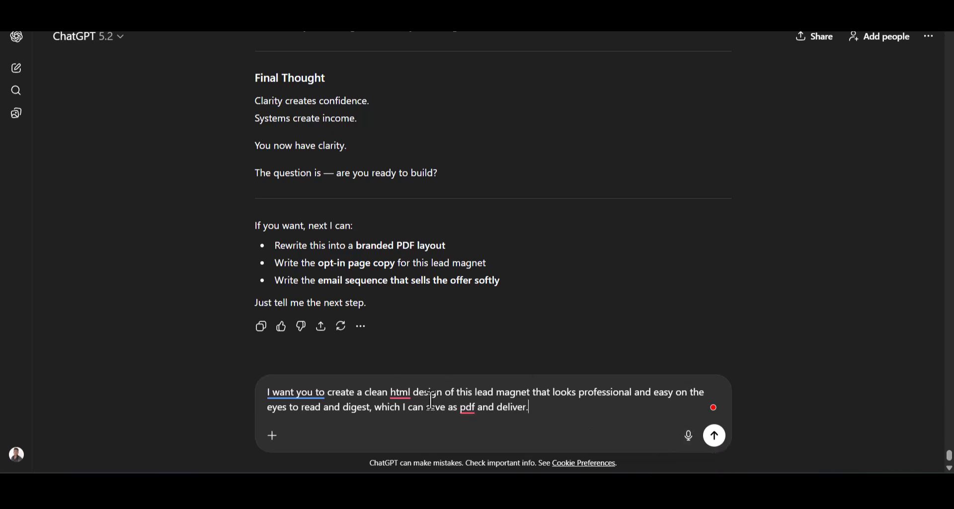
{"action": "left_click", "coordinate": [527, 391]}
{"action": "left_click", "coordinate": [715, 435]}
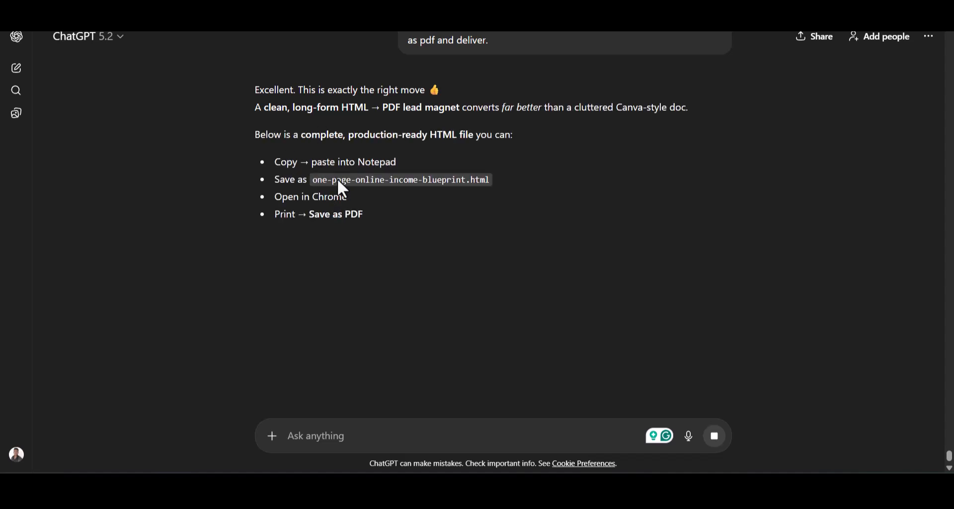
Examine the response's instructions for saving the HTML file as PDF, the design goals and the beginning of the full HTML code.
{"action": "scroll", "coordinate": [332, 169], "scroll_direction": "down", "scroll_amount": 2}
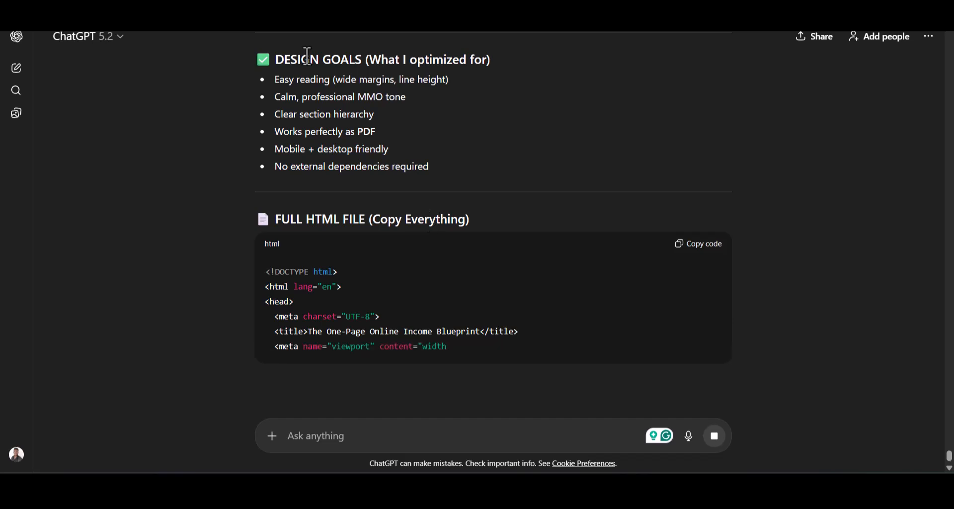
{"action": "scroll", "coordinate": [398, 204], "scroll_direction": "down", "scroll_amount": 3}
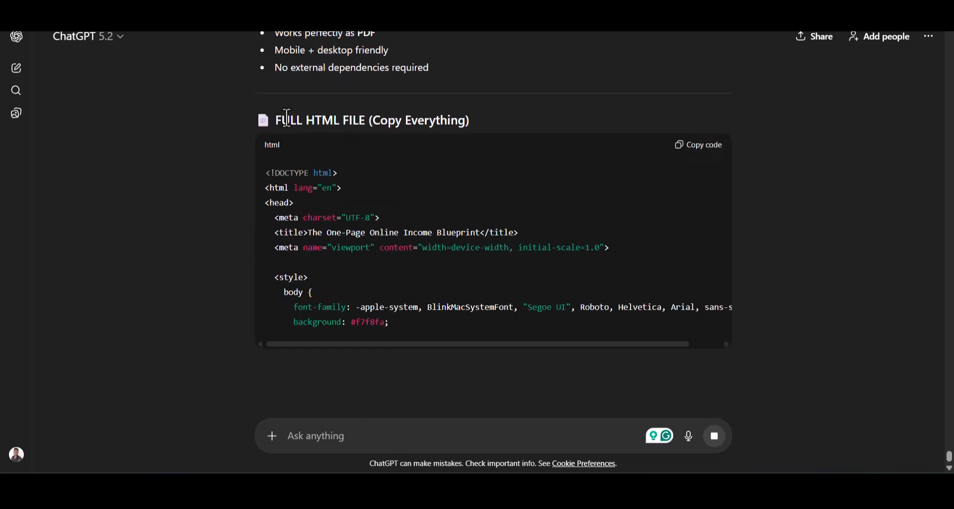
{"action": "scroll", "coordinate": [261, 190], "scroll_direction": "up", "scroll_amount": 10}
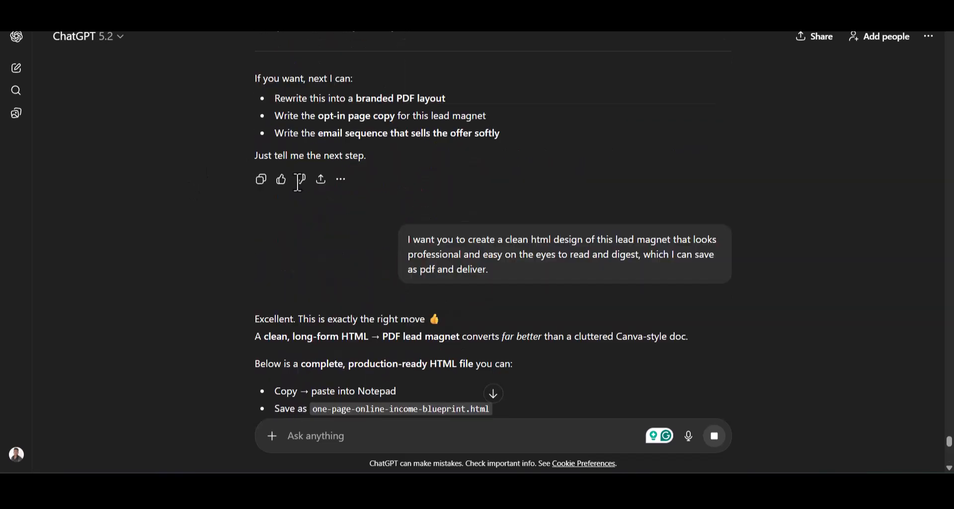
{"action": "scroll", "coordinate": [297, 183], "scroll_direction": "up", "scroll_amount": 5}
{"action": "scroll", "coordinate": [348, 154], "scroll_direction": "down", "scroll_amount": 10}
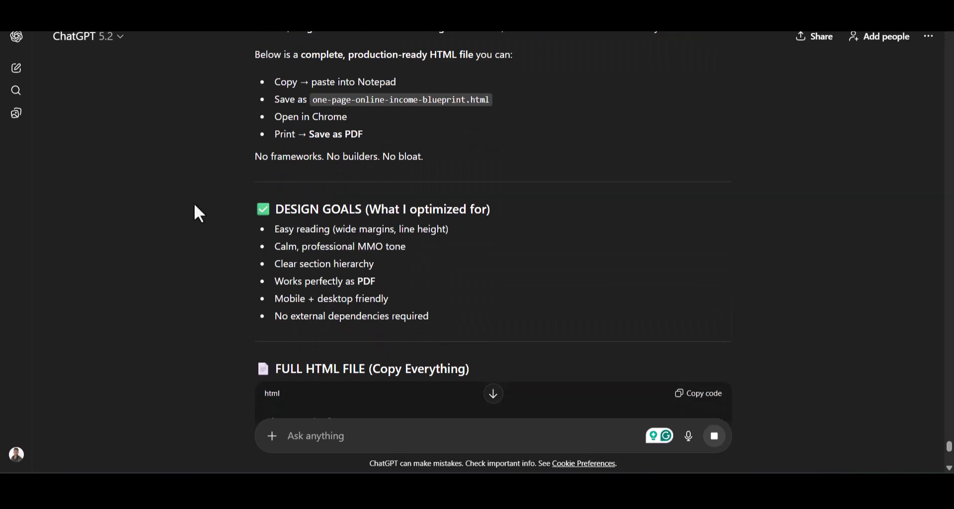
{"action": "scroll", "coordinate": [199, 214], "scroll_direction": "down", "scroll_amount": 10}
{"action": "scroll", "coordinate": [826, 261], "scroll_direction": "up", "scroll_amount": 6}
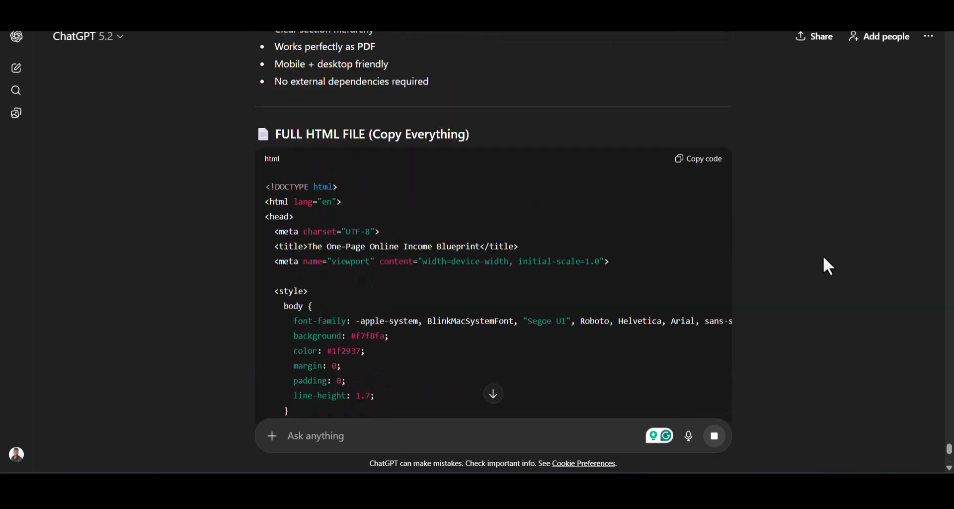
Copy the full HTML code of the lead magnet from the ChatGPT response and paste it into a blank Notepad document.
{"action": "scroll", "coordinate": [825, 258], "scroll_direction": "down", "scroll_amount": 8}
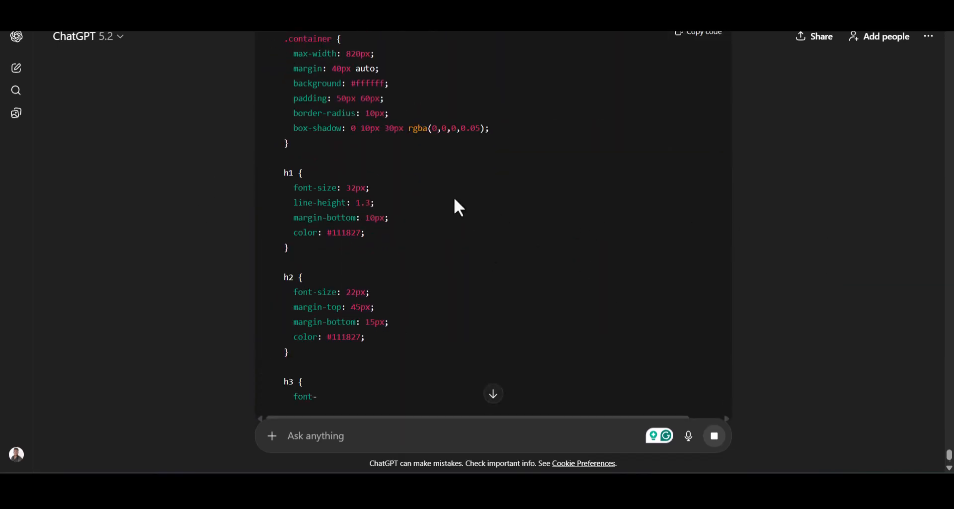
{"action": "scroll", "coordinate": [437, 229], "scroll_direction": "down", "scroll_amount": 3}
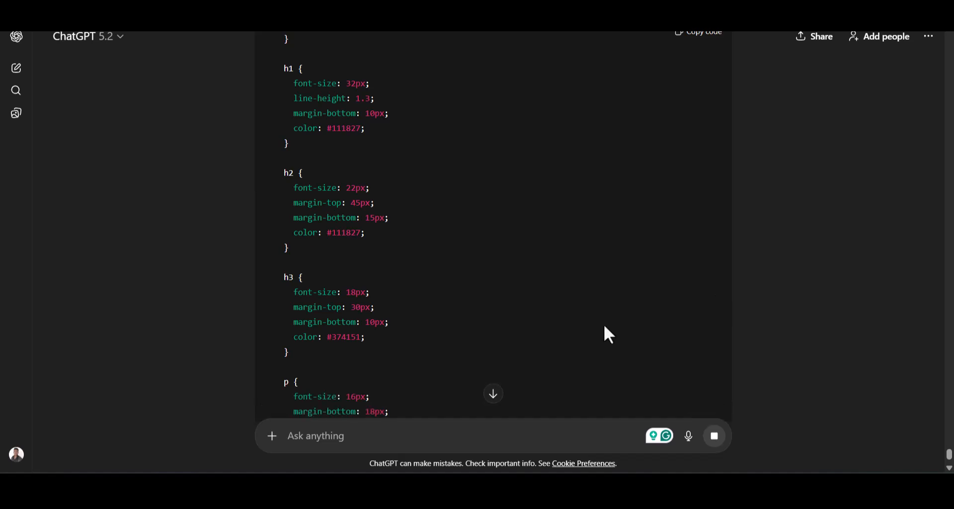
{"action": "scroll", "coordinate": [546, 268], "scroll_direction": "down", "scroll_amount": 15}
{"action": "scroll", "coordinate": [454, 279], "scroll_direction": "up", "scroll_amount": 12}
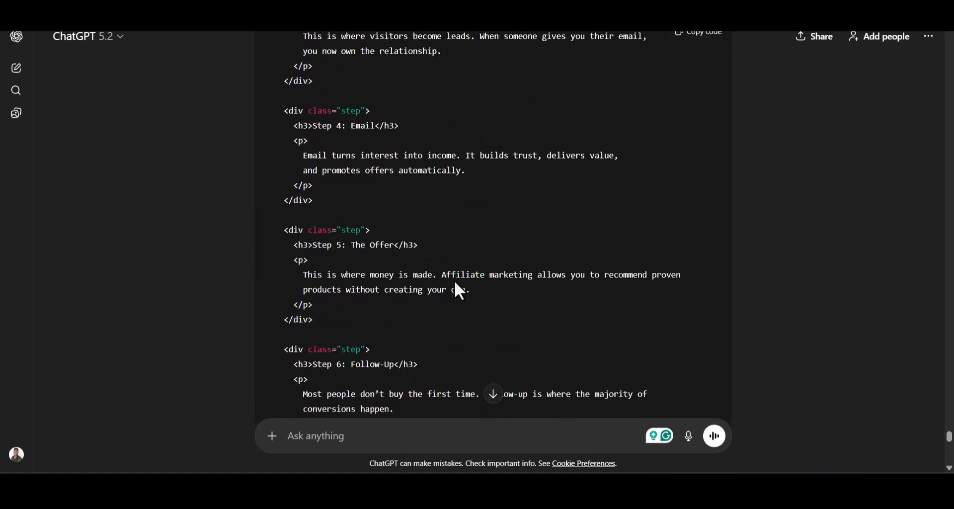
{"action": "left_click_drag", "start_coordinate": [949, 436], "coordinate": [949, 395]}
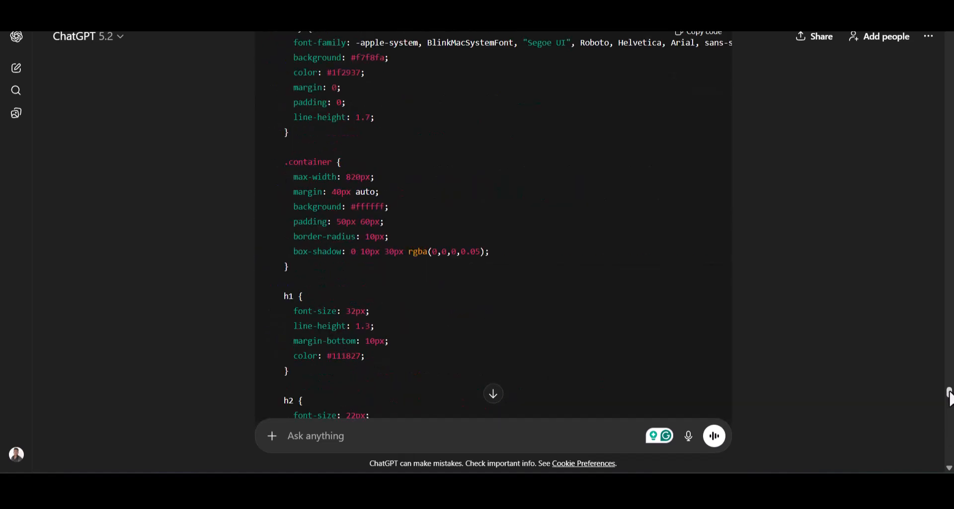
{"action": "scroll", "coordinate": [785, 305], "scroll_direction": "up", "scroll_amount": 5}
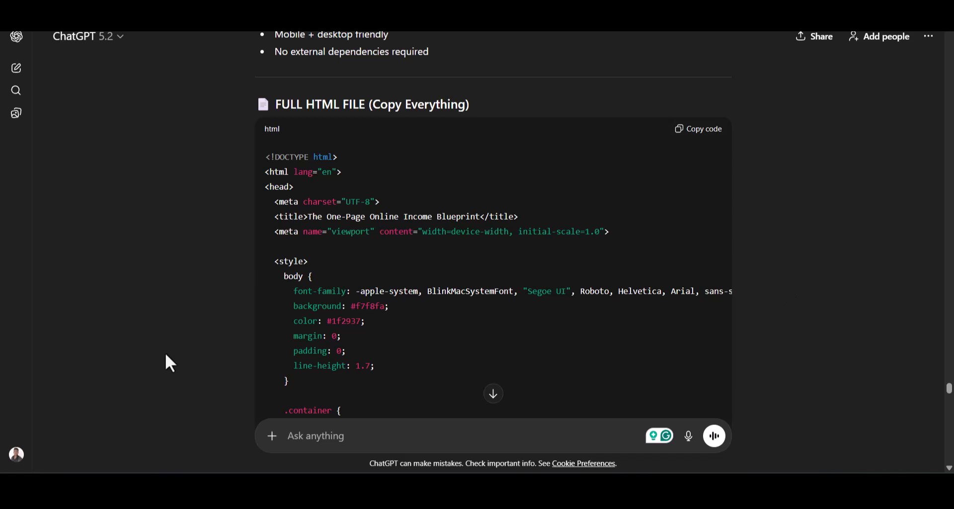
{"action": "left_click", "coordinate": [620, 487]}
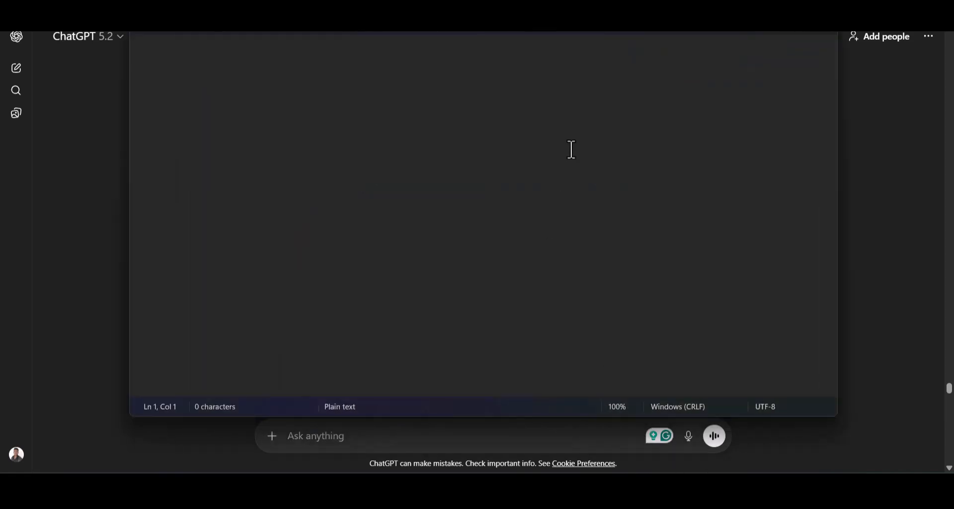
{"action": "left_click", "coordinate": [63, 182]}
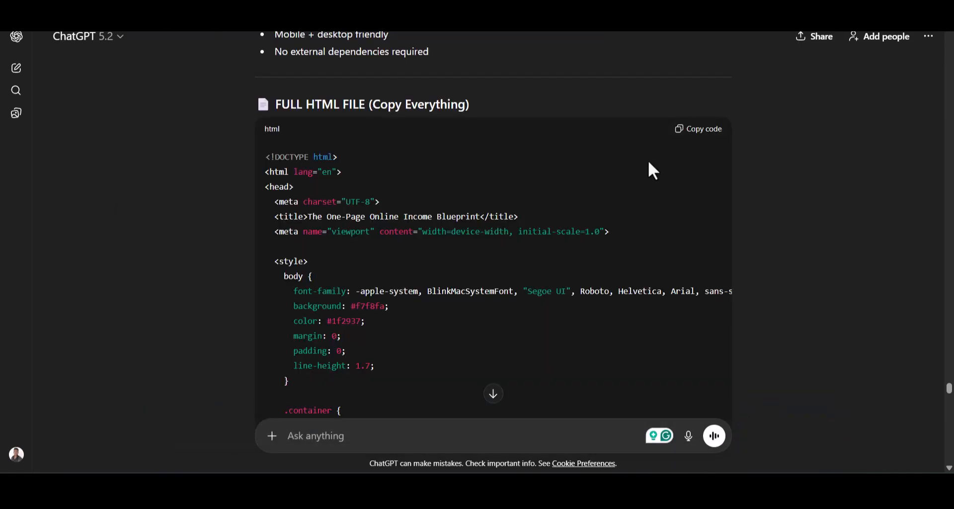
{"action": "left_click", "coordinate": [712, 130]}
{"action": "left_click", "coordinate": [620, 487]}
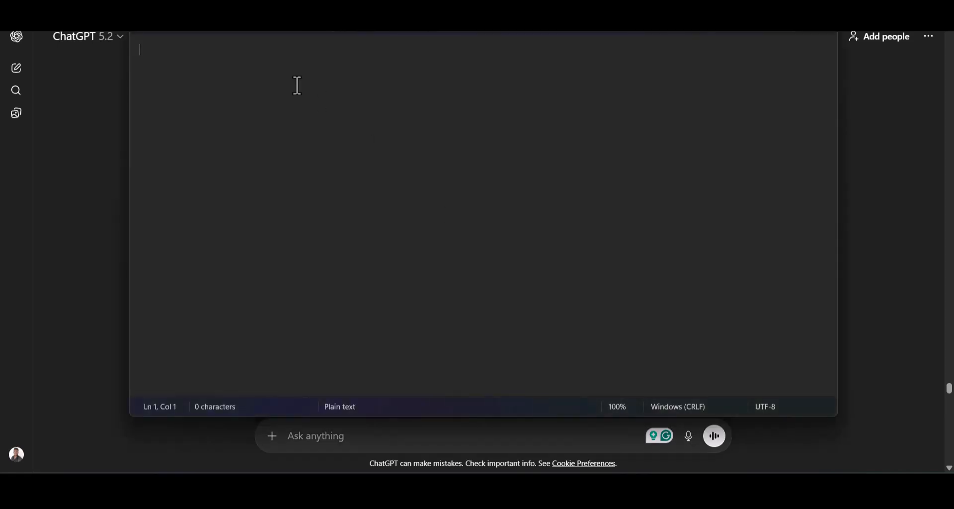
{"action": "key", "text": "ctrl+v"}
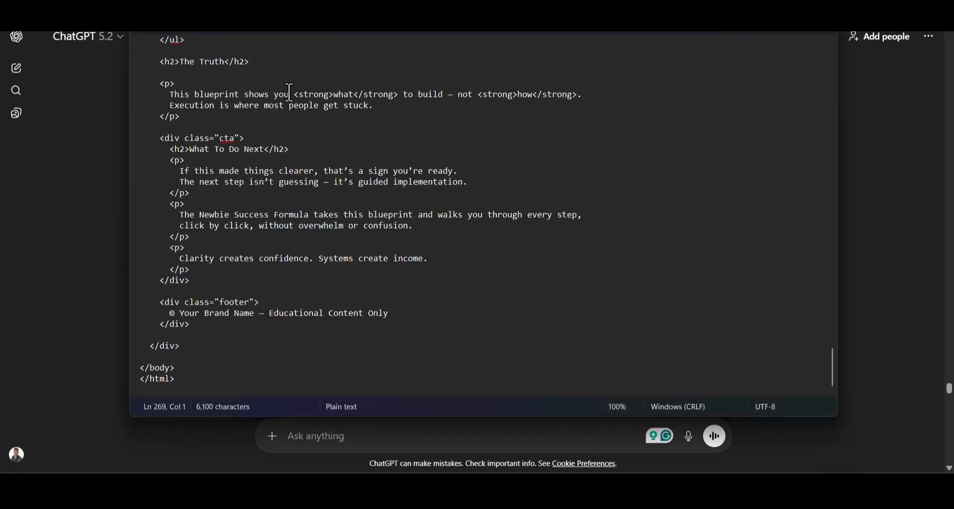
Save the pasted code in the Downloads folder as an HTML file named nsfleadmagnet.html.
{"action": "left_click", "coordinate": [142, 22]}
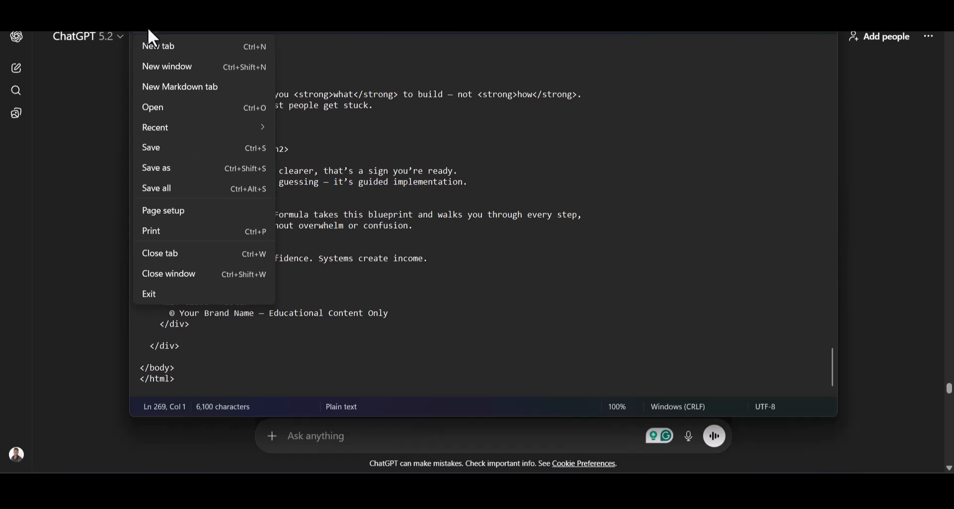
{"action": "left_click", "coordinate": [153, 145]}
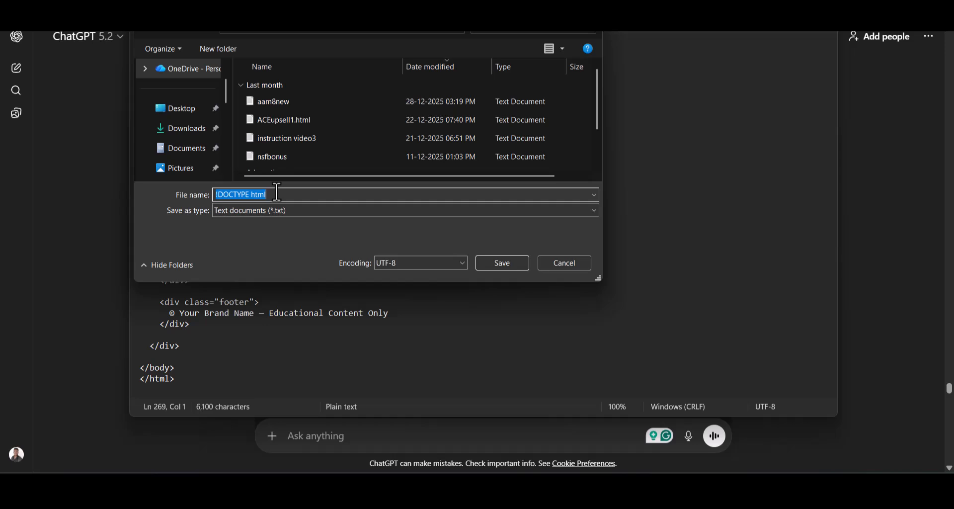
{"action": "type", "text": "nsf"}
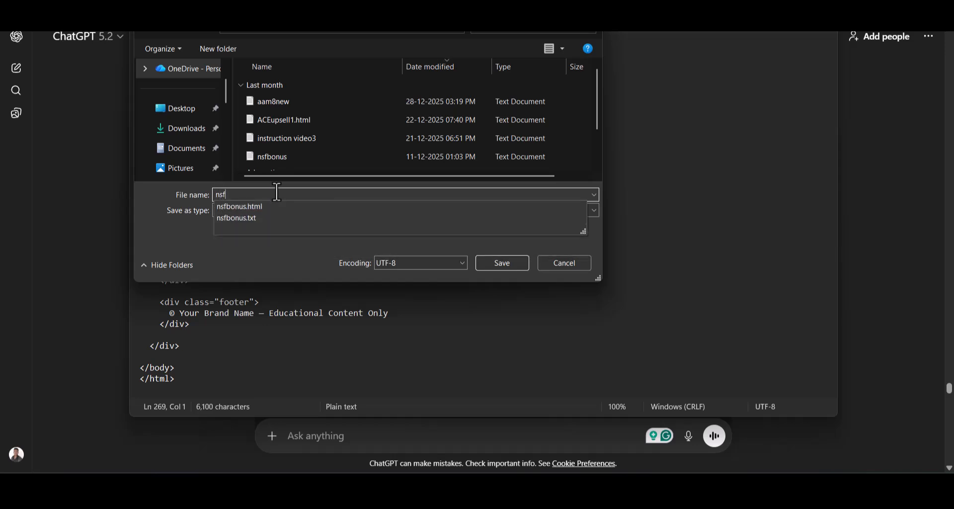
{"action": "type", "text": "leadmagnet.html"}
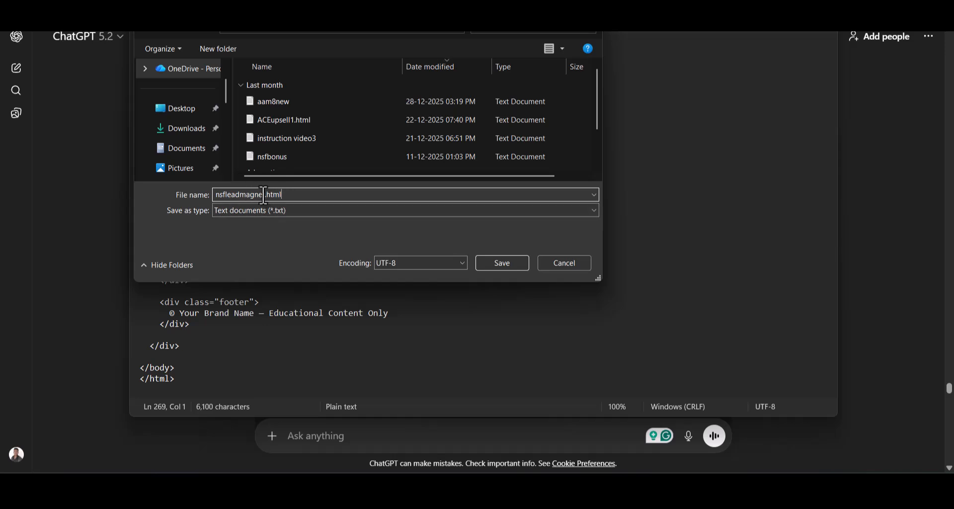
{"action": "left_click_drag", "start_coordinate": [265, 194], "coordinate": [286, 195]}
{"action": "left_click", "coordinate": [286, 196]}
{"action": "left_click", "coordinate": [501, 263]}
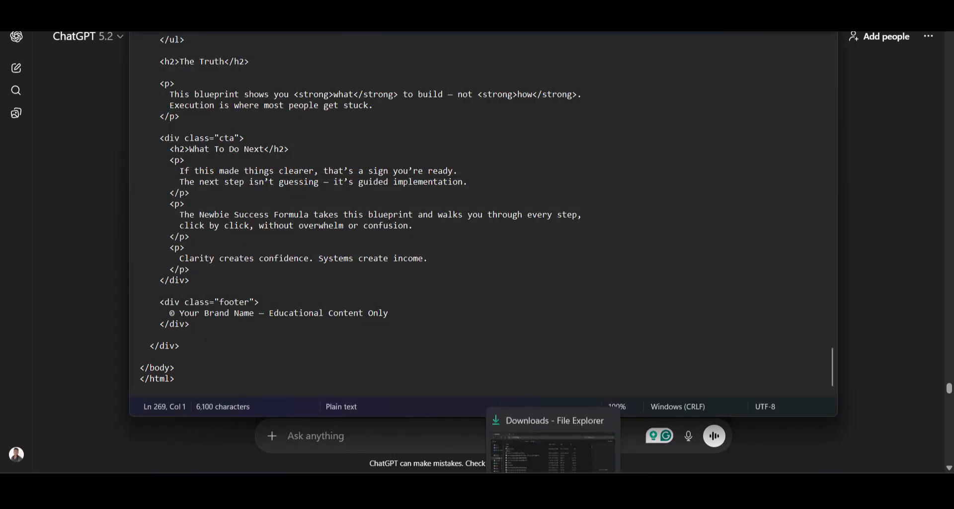
Open nsfleadmagnet from the Downloads folder in File Explorer and review the rendered lead magnet's layout from title to closing section.
{"action": "left_click", "coordinate": [551, 447]}
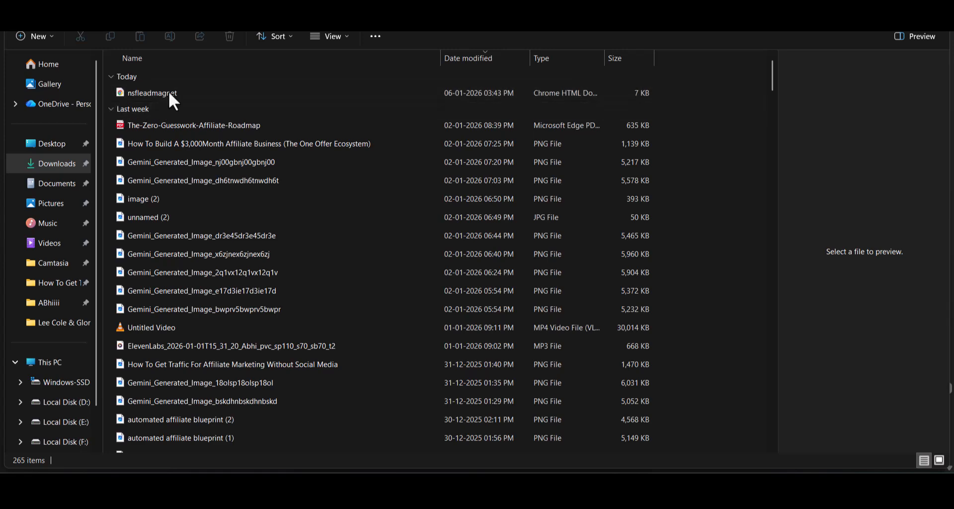
{"action": "double_click", "coordinate": [131, 91]}
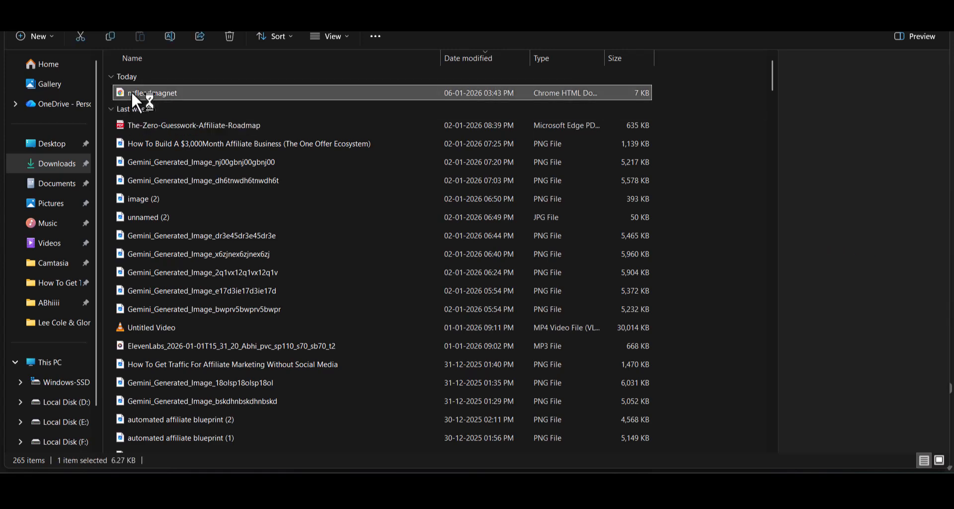
{"action": "scroll", "coordinate": [347, 162], "scroll_direction": "down", "scroll_amount": 15}
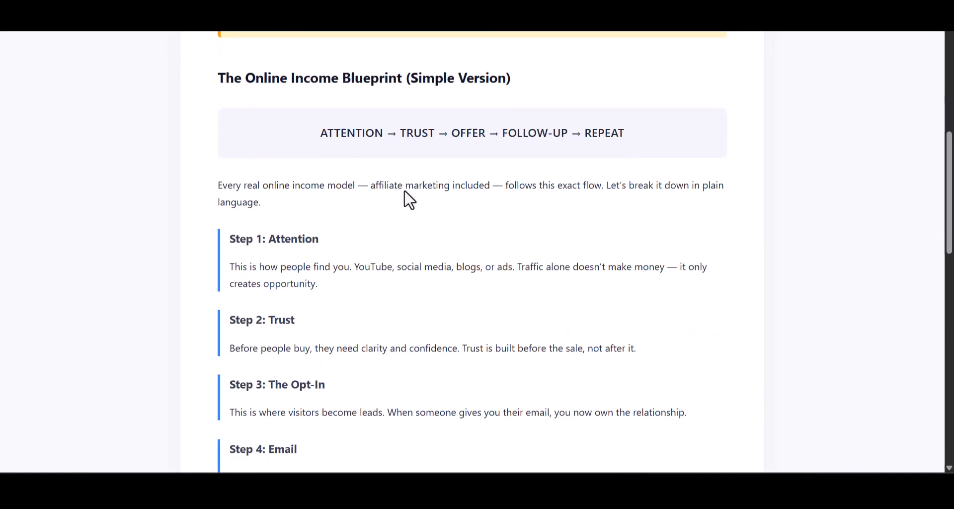
{"action": "scroll", "coordinate": [417, 204], "scroll_direction": "down", "scroll_amount": 8}
{"action": "scroll", "coordinate": [426, 225], "scroll_direction": "up", "scroll_amount": 9}
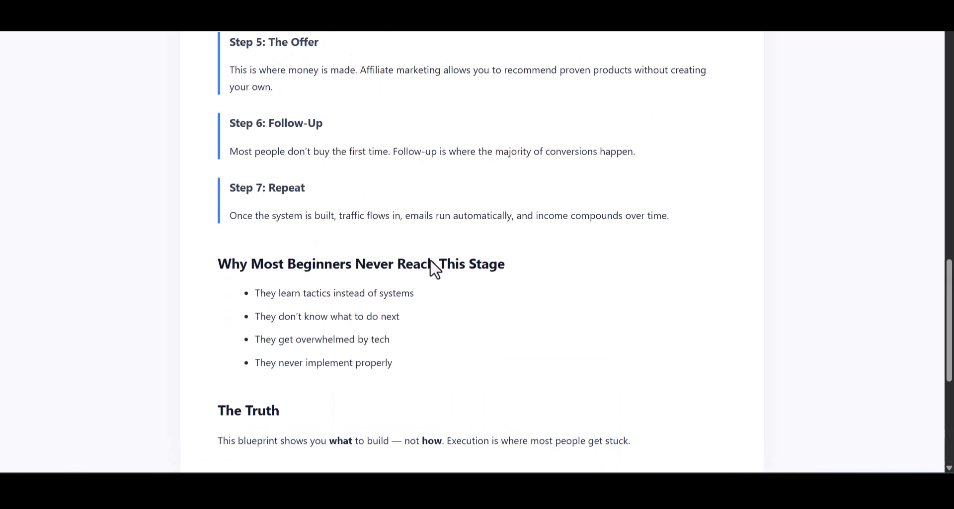
{"action": "scroll", "coordinate": [435, 269], "scroll_direction": "up", "scroll_amount": 12}
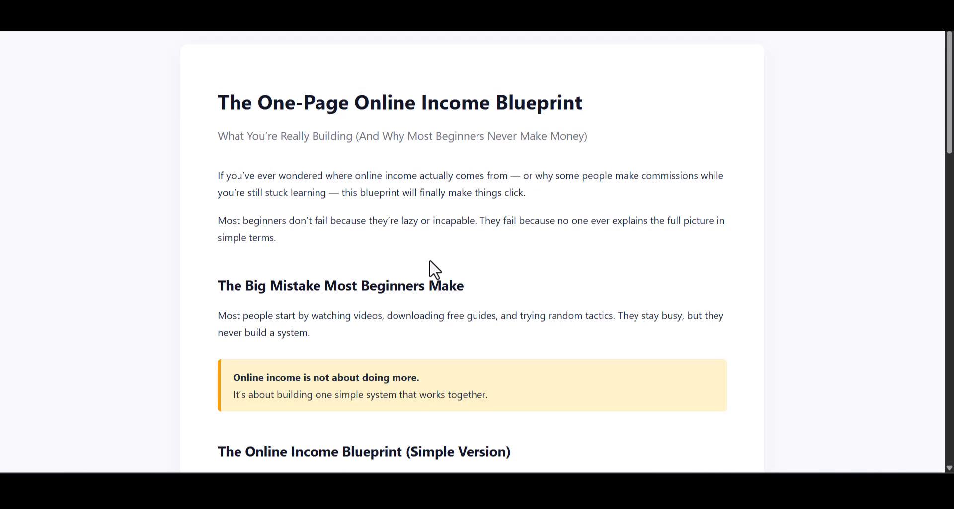
{"action": "scroll", "coordinate": [436, 265], "scroll_direction": "down", "scroll_amount": 15}
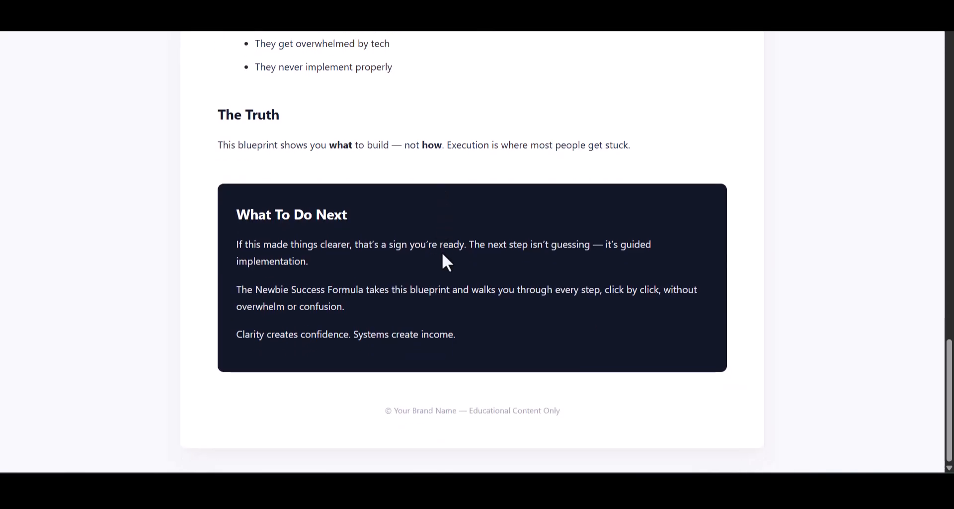
{"action": "scroll", "coordinate": [442, 254], "scroll_direction": "up", "scroll_amount": 10}
{"action": "scroll", "coordinate": [445, 258], "scroll_direction": "up", "scroll_amount": 6}
{"action": "scroll", "coordinate": [440, 260], "scroll_direction": "down", "scroll_amount": 7}
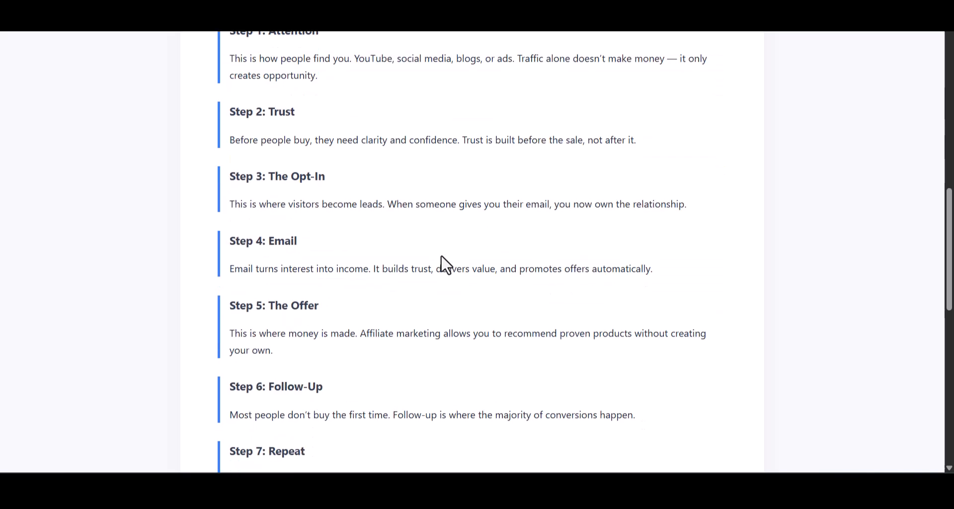
{"action": "scroll", "coordinate": [437, 262], "scroll_direction": "up", "scroll_amount": 7}
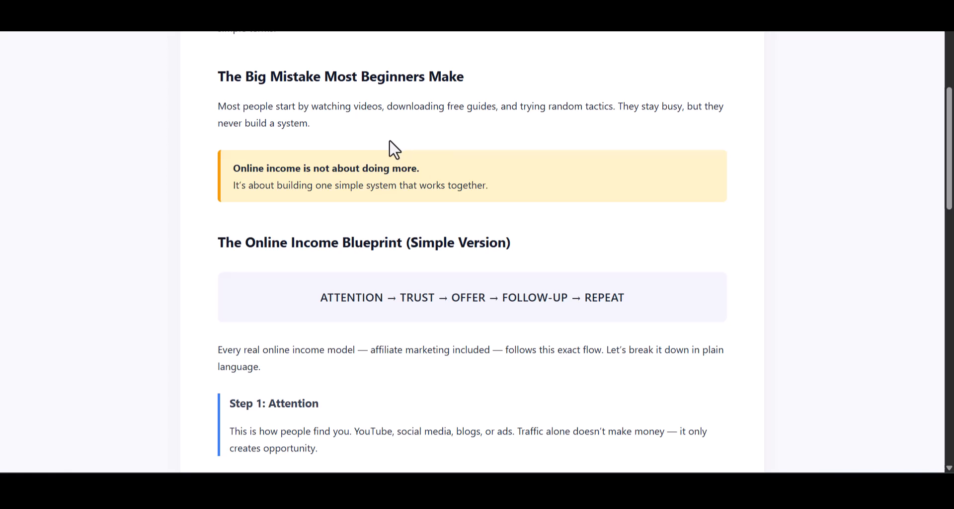
{"action": "scroll", "coordinate": [394, 148], "scroll_direction": "up", "scroll_amount": 5}
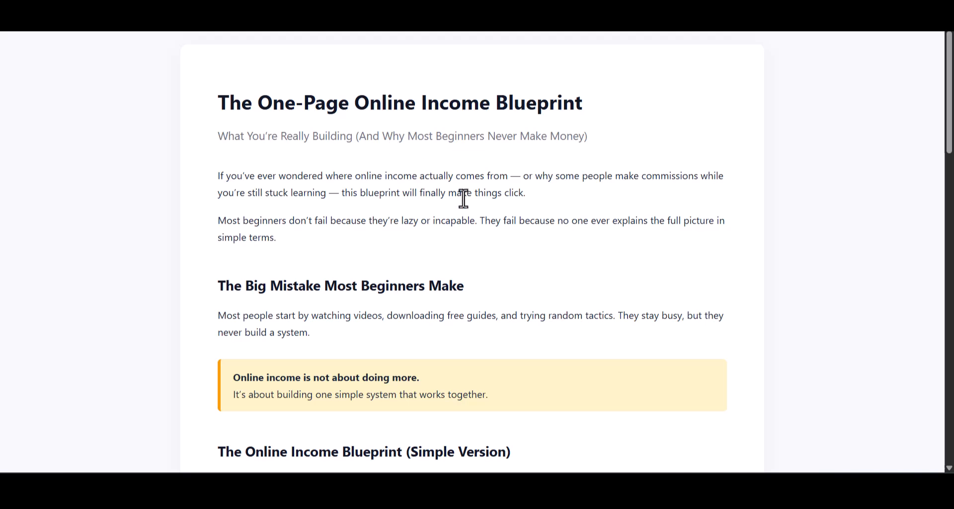
Inspect the lead magnet's What To Do Next section and highlight the placeholder brand line in the footer.
{"action": "scroll", "coordinate": [462, 196], "scroll_direction": "down", "scroll_amount": 20}
{"action": "scroll", "coordinate": [473, 213], "scroll_direction": "up", "scroll_amount": 10}
{"action": "scroll", "coordinate": [472, 208], "scroll_direction": "down", "scroll_amount": 10}
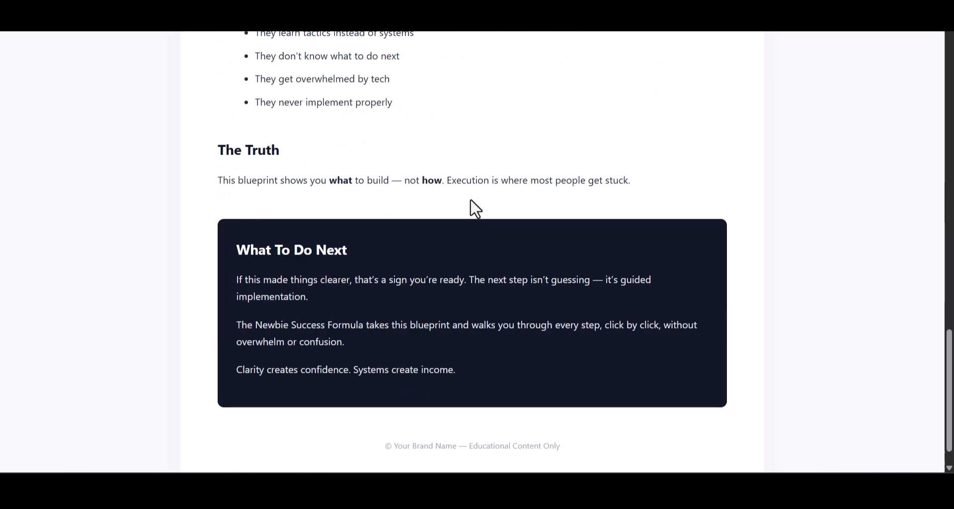
{"action": "left_click_drag", "start_coordinate": [402, 414], "coordinate": [372, 419]}
{"action": "left_click", "coordinate": [577, 417]}
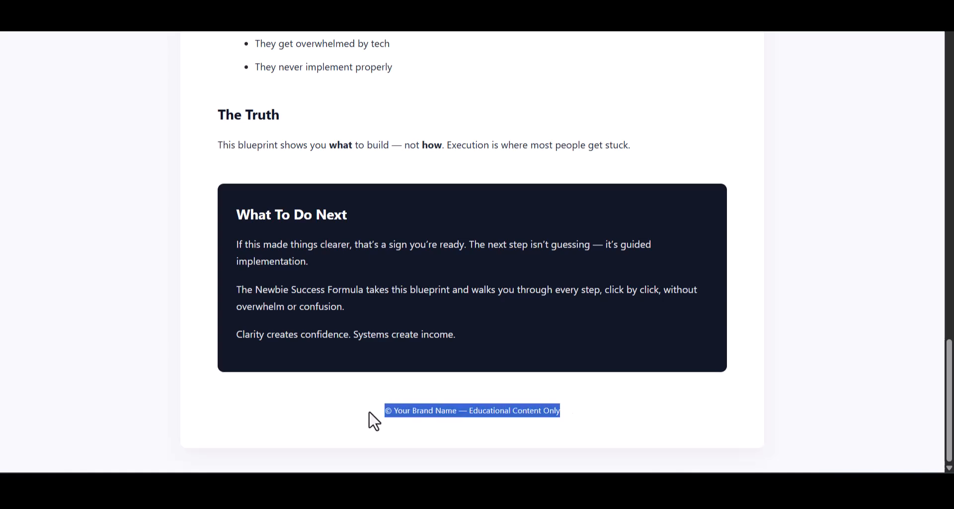
{"action": "scroll", "coordinate": [321, 222], "scroll_direction": "up", "scroll_amount": 10}
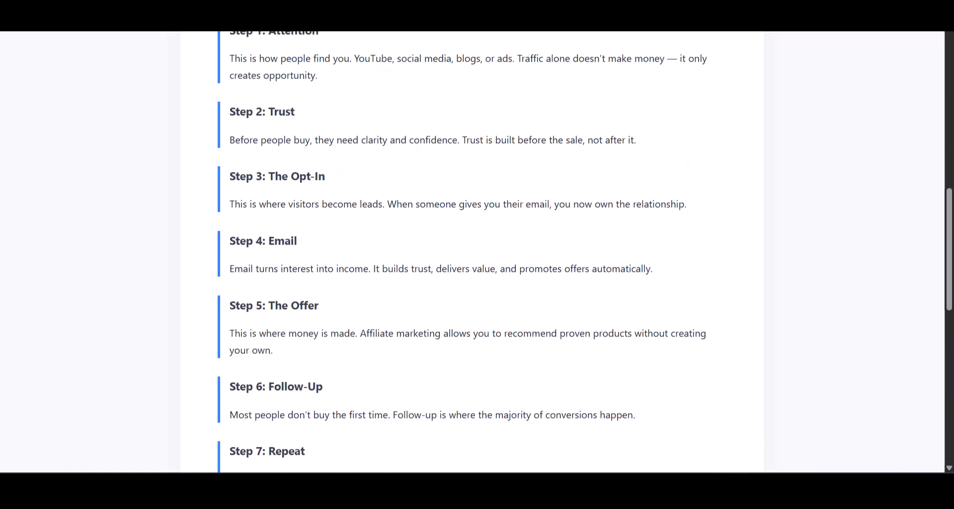
Switch to the Canva whiteboard and trace the route from Lead Magnet Promise to CORE OFFER on the One Offer Ecosystem diagram.
{"action": "scroll", "coordinate": [401, 240], "scroll_direction": "up", "scroll_amount": 10}
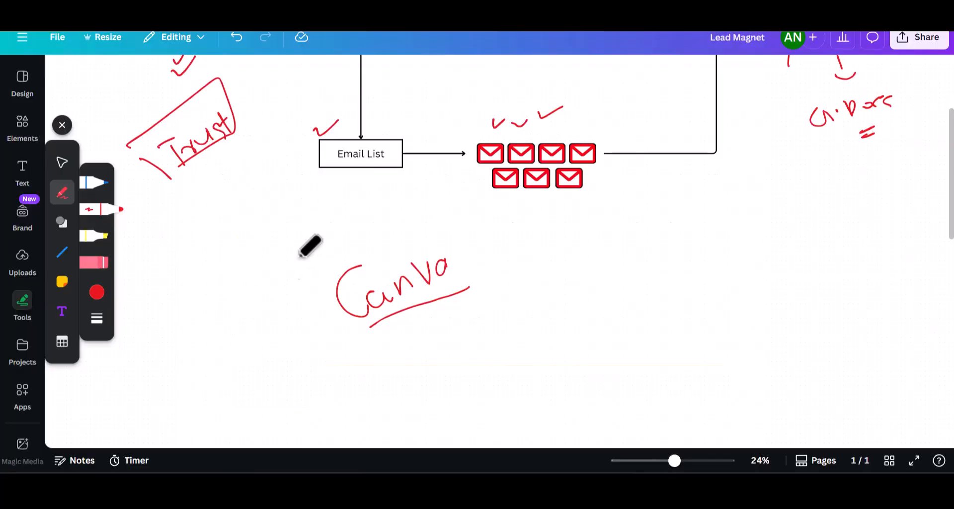
{"action": "scroll", "coordinate": [509, 276], "scroll_direction": "up", "scroll_amount": 5}
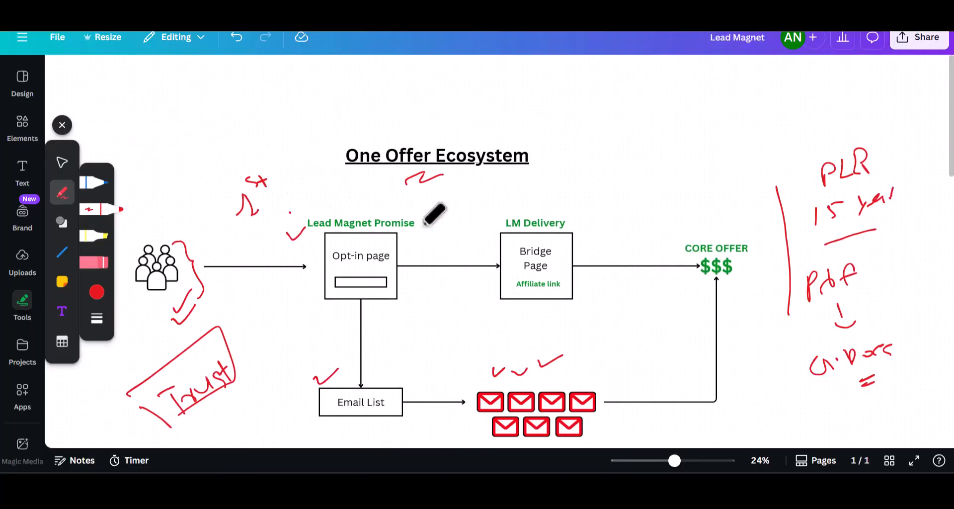
{"action": "mouse_move", "coordinate": [418, 224]}
{"action": "left_mouse_down"}
{"action": "mouse_move", "coordinate": [690, 198]}
{"action": "mouse_move", "coordinate": [695, 225]}
{"action": "mouse_move", "coordinate": [707, 223]}
{"action": "left_mouse_up"}
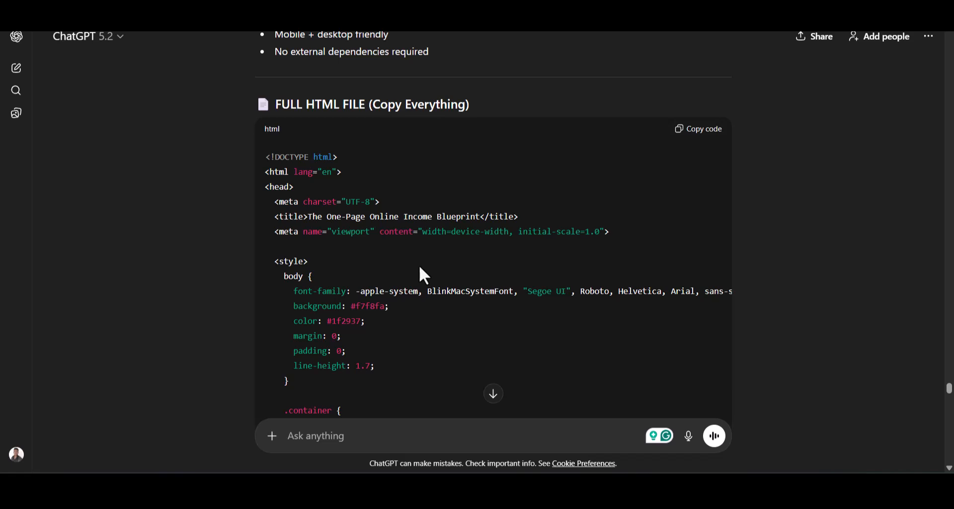
Return to ChatGPT and draft a prompt requesting a CTA that naturally leads to the offer via the affiliate link, plus a creator credit as the closing brand.
{"action": "scroll", "coordinate": [422, 271], "scroll_direction": "down", "scroll_amount": 8}
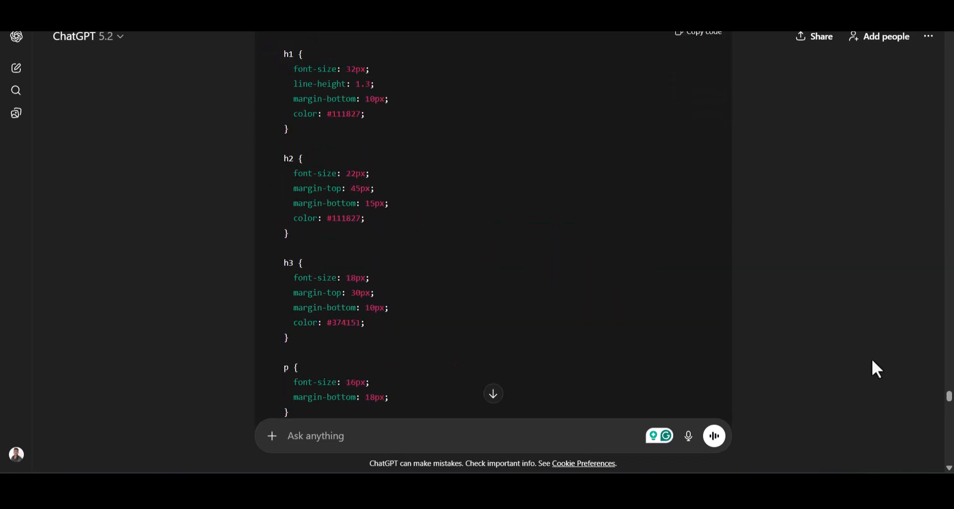
{"action": "left_click_drag", "start_coordinate": [948, 401], "coordinate": [950, 463]}
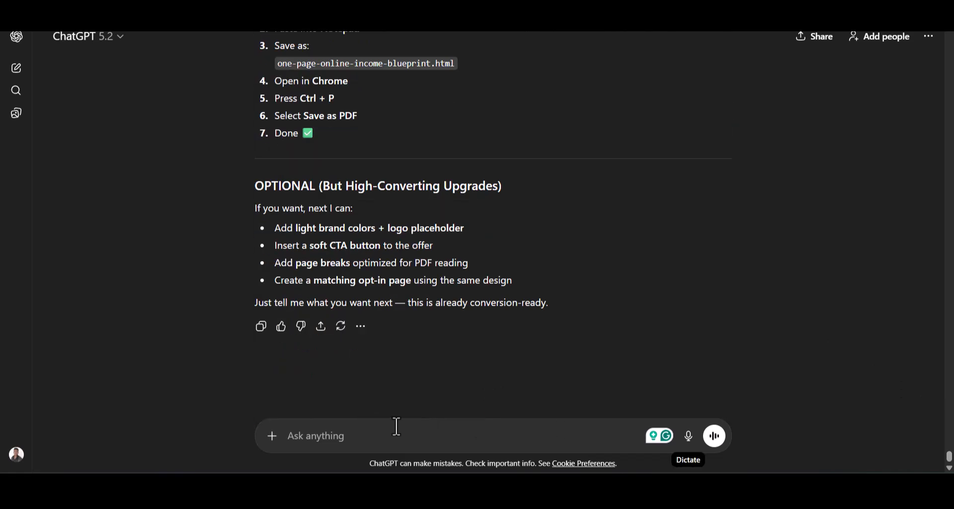
{"action": "type", "text": "The lead magnet is missing the CTA which takes them to the offer. Please add a CTA which naturally leads them to the offer. This is my affiliate link:   Also, the brand at the end - change it to \"created by Abhi\""}
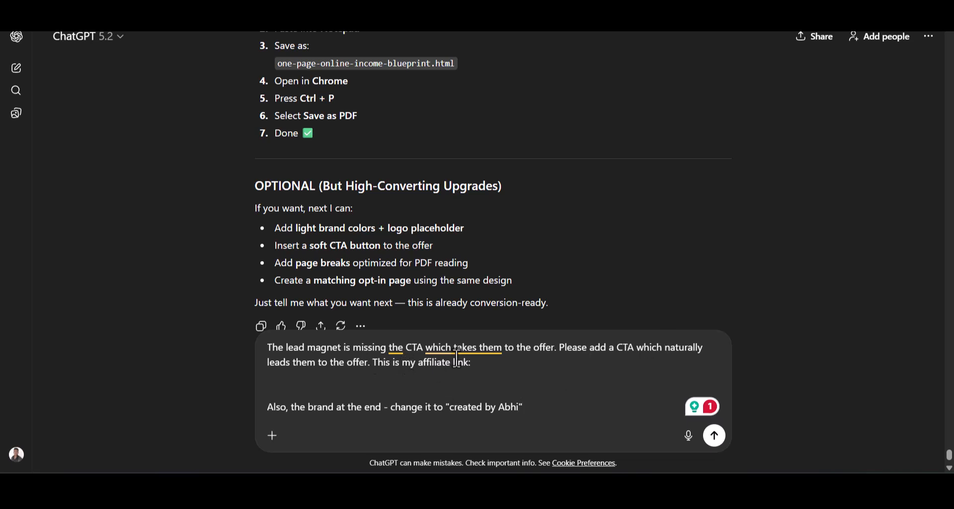
Copy the Newbie Success Formula affiliate link from WarriorPlus into the ChatGPT prompt and append /leadmagnet to it.
{"action": "key", "text": "alt+Tab"}
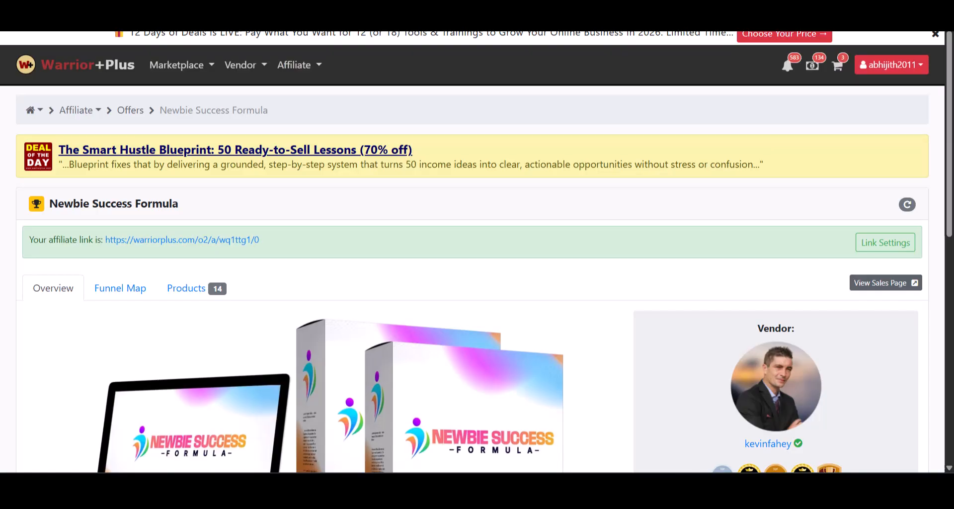
{"action": "right_click", "coordinate": [227, 243]}
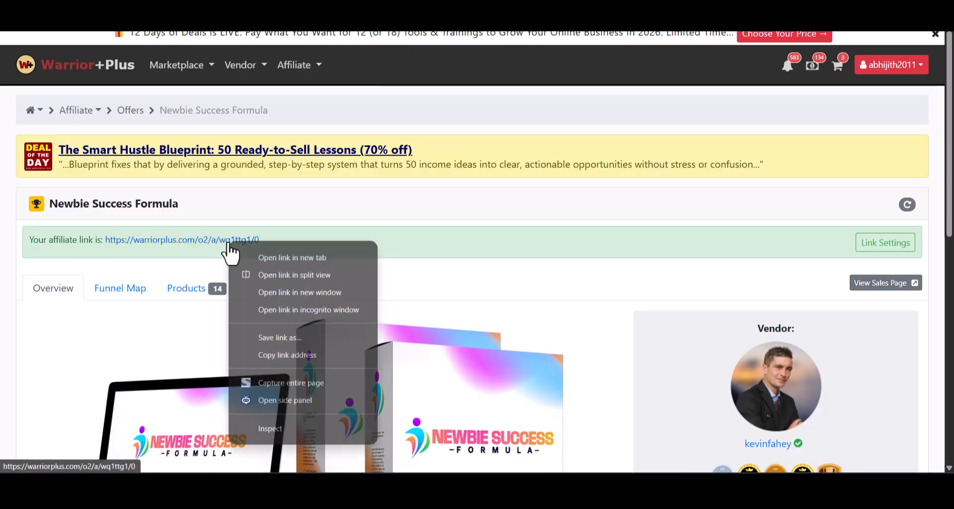
{"action": "left_click", "coordinate": [277, 355]}
{"action": "key", "text": "alt+Tab"}
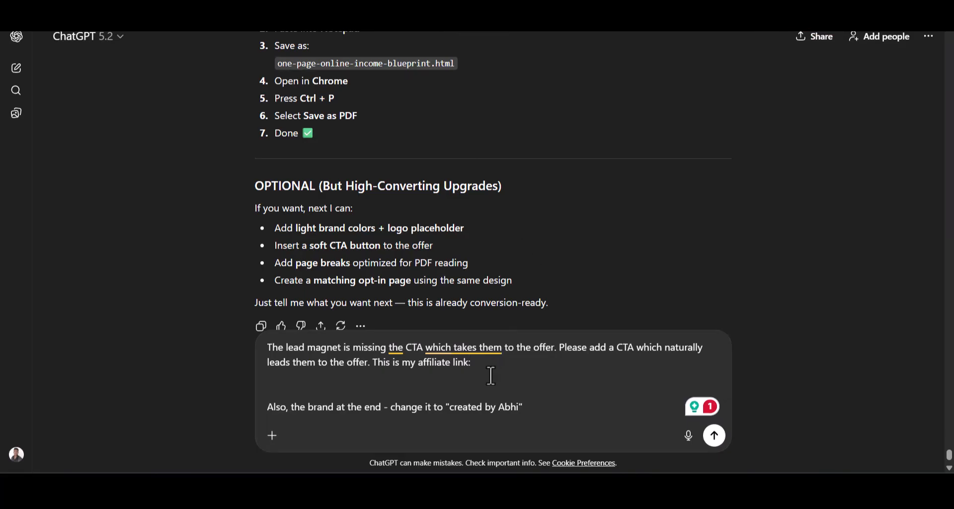
{"action": "key", "text": "ctrl+v"}
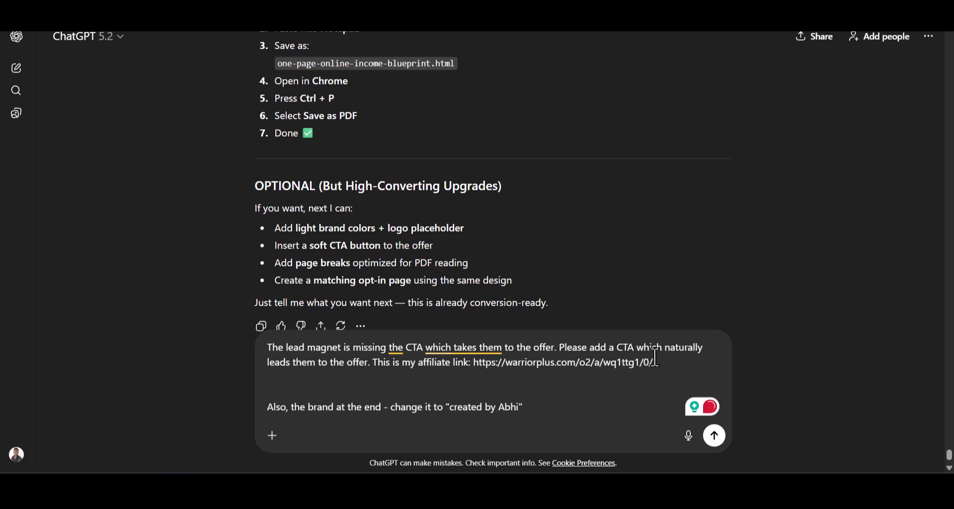
{"action": "type", "text": "eadmagnet"}
Recheck the placeholder brand line in the rendered lead magnet's footer and submit the CTA revision prompt in ChatGPT.
{"action": "left_click", "coordinate": [348, 10]}
{"action": "scroll", "coordinate": [507, 330], "scroll_direction": "down", "scroll_amount": 20}
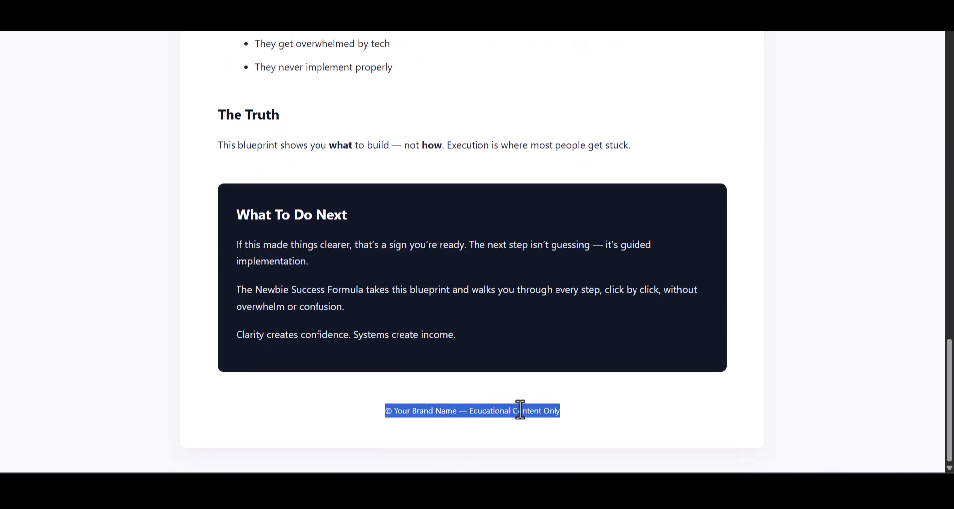
{"action": "left_click", "coordinate": [567, 417]}
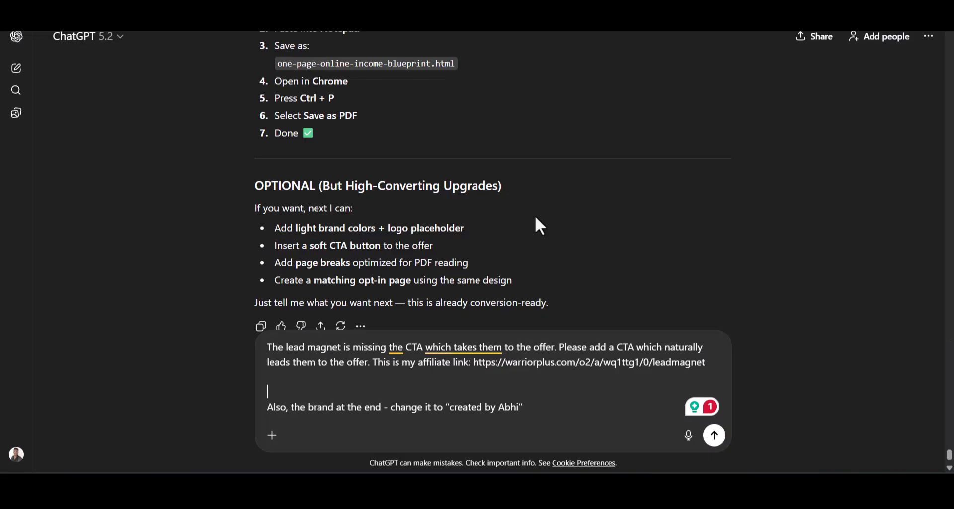
{"action": "left_click", "coordinate": [714, 435]}
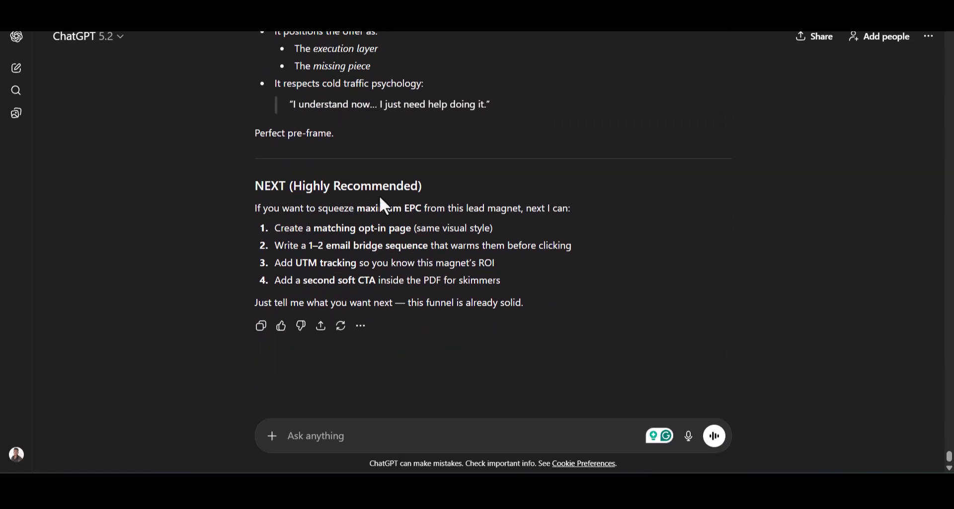
Replace all the HTML in the Notepad lead magnet file with ChatGPT's revised code and save the file.
{"action": "scroll", "coordinate": [673, 251], "scroll_direction": "up", "scroll_amount": 15}
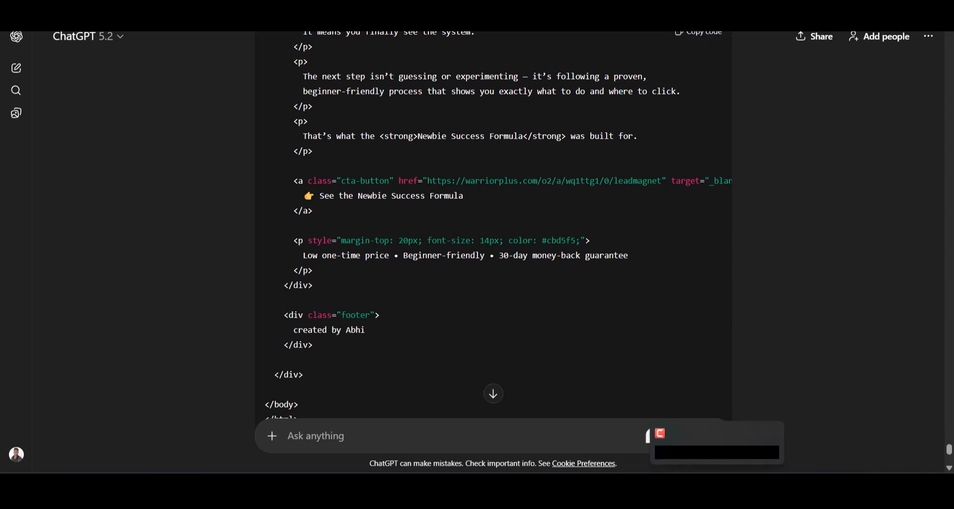
{"action": "left_click", "coordinate": [691, 485]}
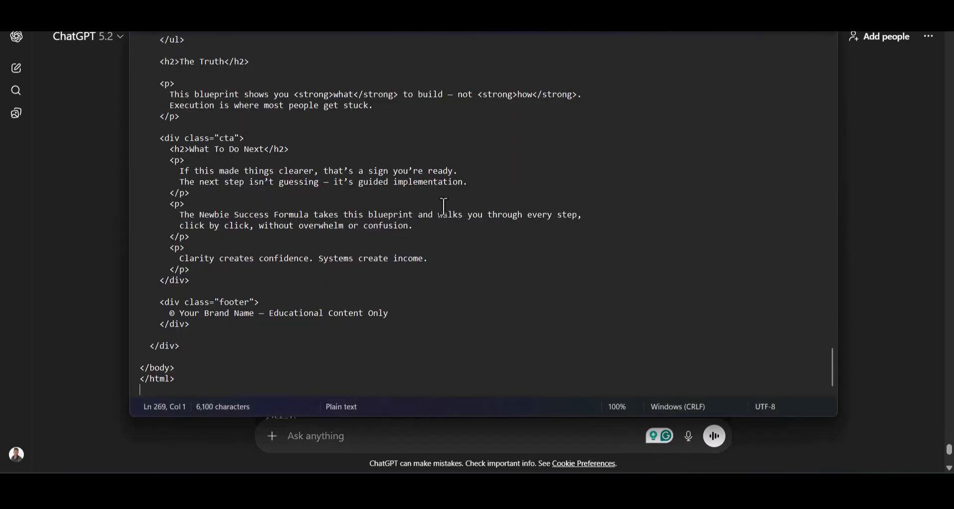
{"action": "left_click", "coordinate": [430, 195]}
{"action": "key", "text": "ctrl+a"}
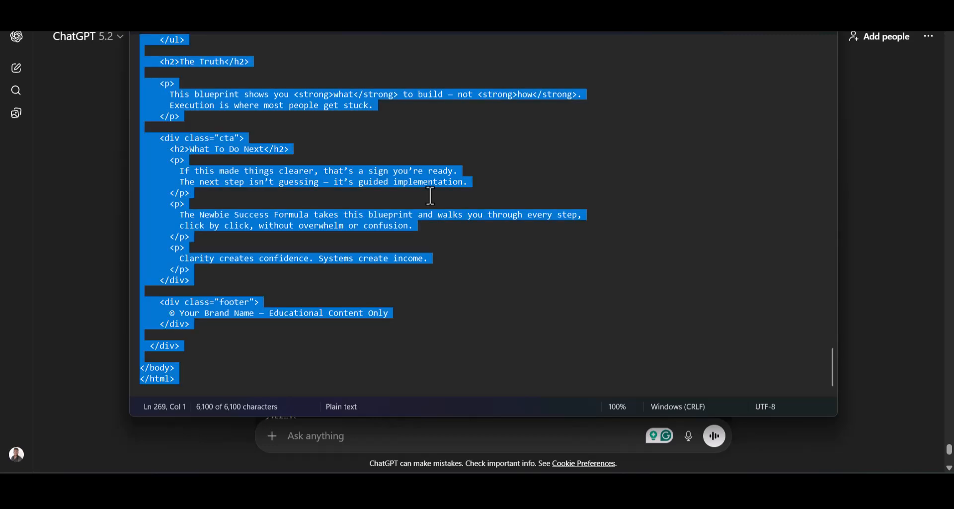
{"action": "key", "text": "Delete"}
{"action": "type", "text": "v"}
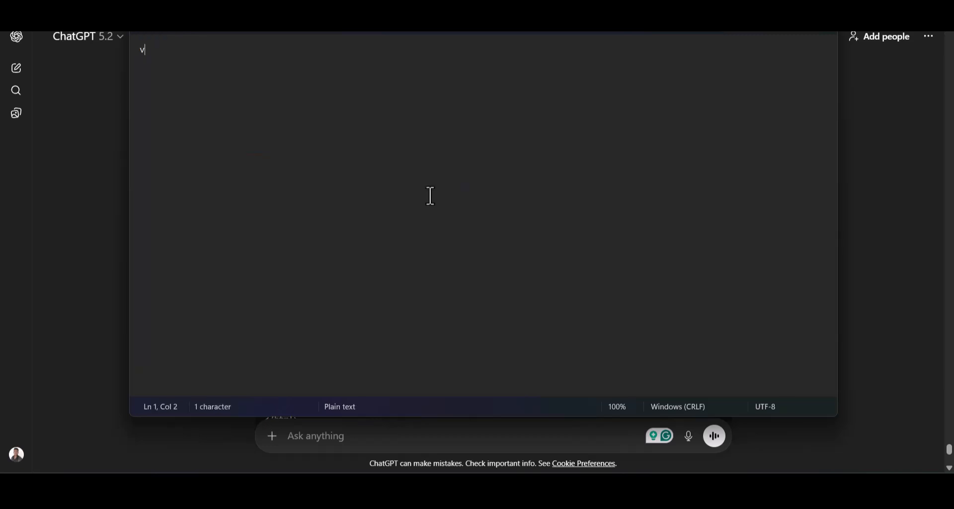
{"action": "key", "text": "BackSpace"}
{"action": "key", "text": "ctrl+v"}
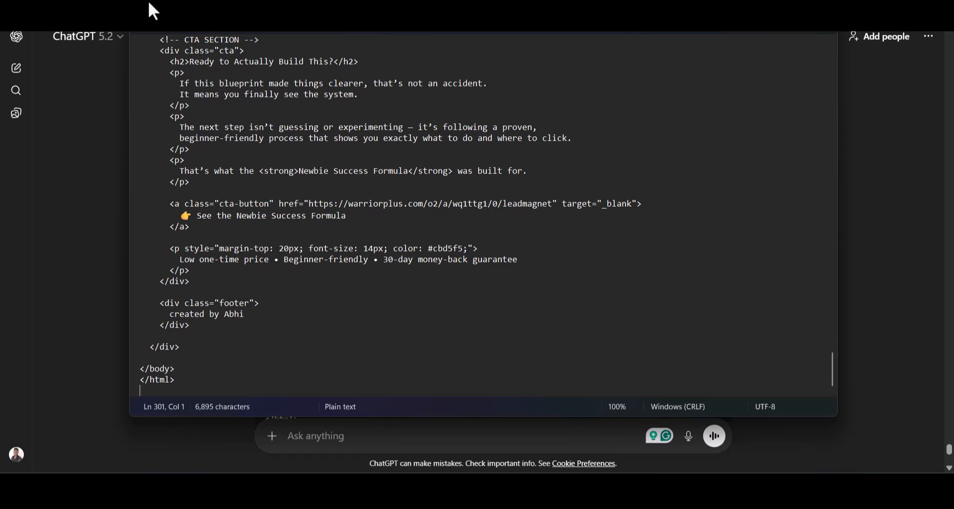
{"action": "left_click", "coordinate": [139, 22]}
{"action": "left_click", "coordinate": [147, 147]}
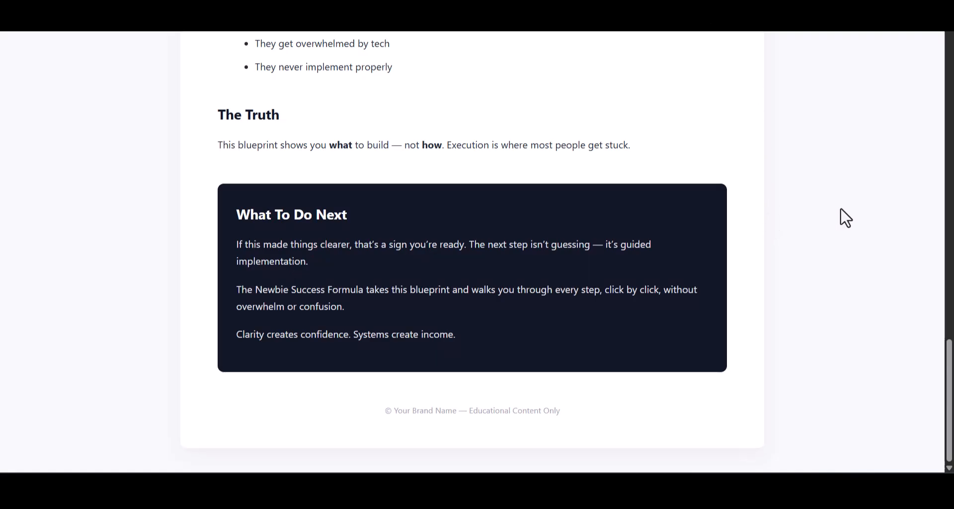
Reload the rendered lead magnet and inspect the Ready to Actually Build This? section, its offer button and the footer credit.
{"action": "scroll", "coordinate": [449, 259], "scroll_direction": "up", "scroll_amount": 15}
{"action": "scroll", "coordinate": [275, 224], "scroll_direction": "down", "scroll_amount": 15}
{"action": "left_click", "coordinate": [54, 2]}
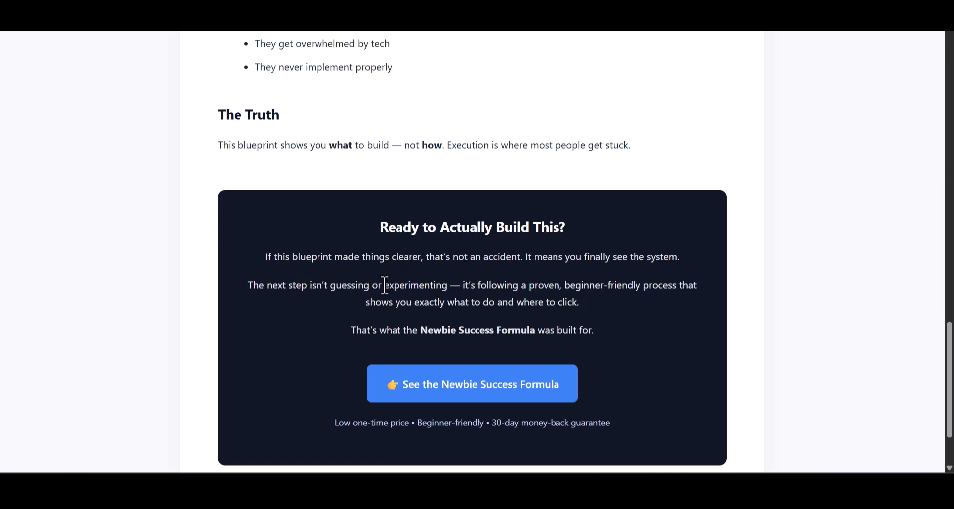
{"action": "scroll", "coordinate": [397, 270], "scroll_direction": "down", "scroll_amount": 2}
{"action": "scroll", "coordinate": [421, 266], "scroll_direction": "up", "scroll_amount": 18}
{"action": "scroll", "coordinate": [397, 223], "scroll_direction": "down", "scroll_amount": 16}
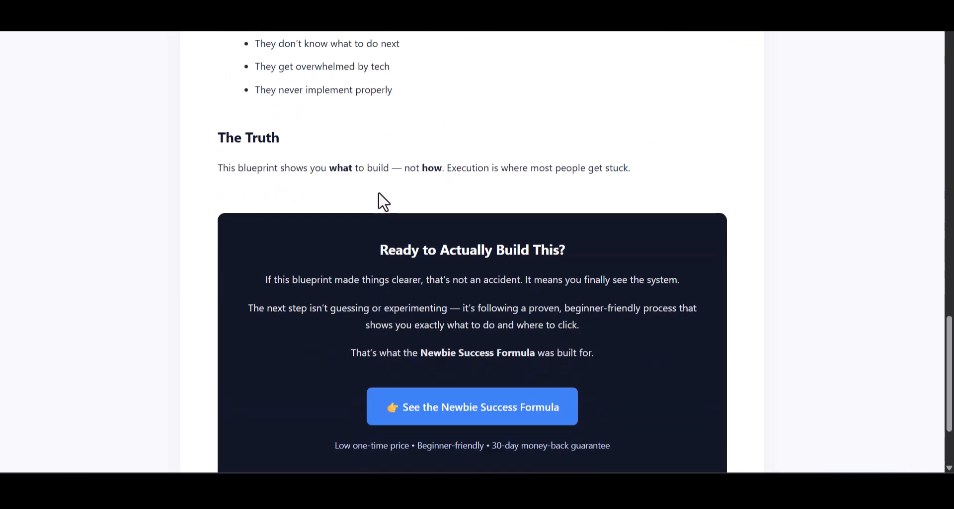
{"action": "scroll", "coordinate": [383, 202], "scroll_direction": "down", "scroll_amount": 3}
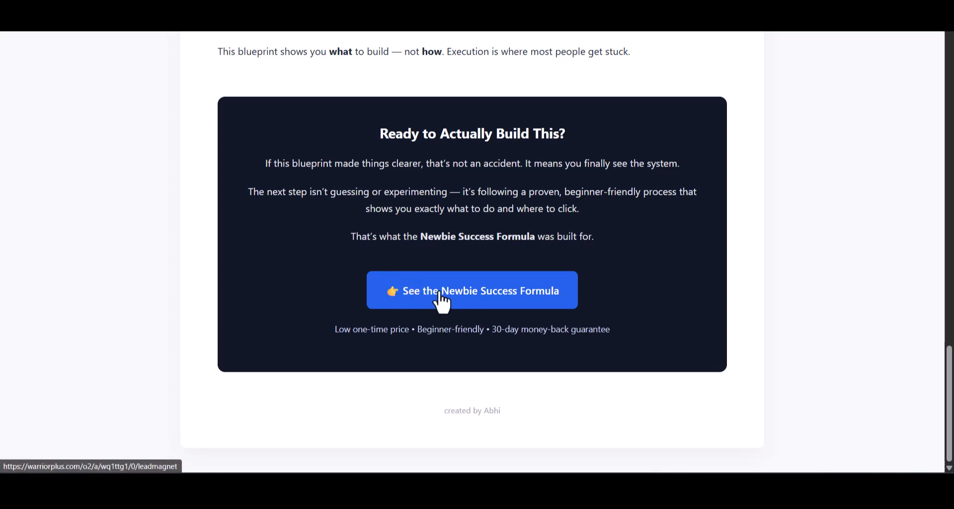
{"action": "left_click_drag", "start_coordinate": [434, 414], "coordinate": [503, 410]}
{"action": "left_click", "coordinate": [452, 407]}
Return to the start of the rendered lead magnet and highlight its main title.
{"action": "scroll", "coordinate": [708, 381], "scroll_direction": "up", "scroll_amount": 18}
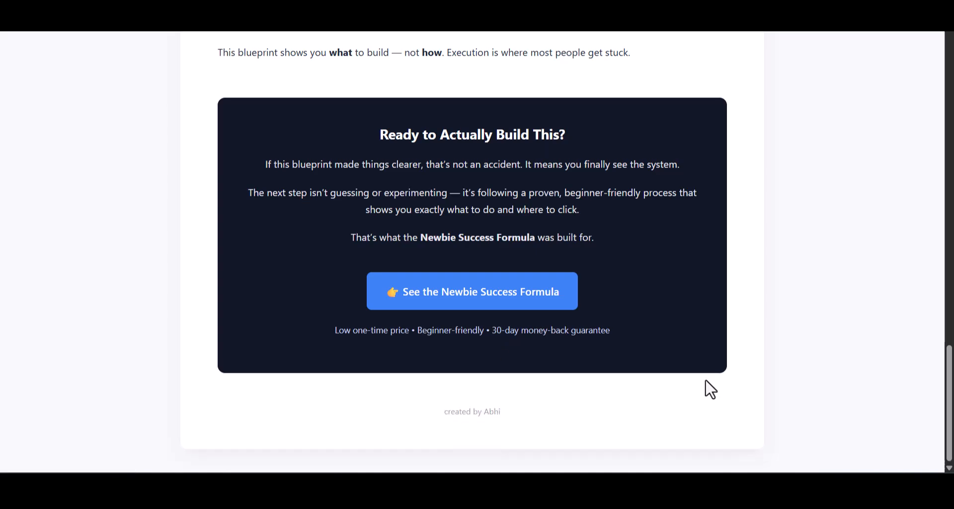
{"action": "scroll", "coordinate": [693, 388], "scroll_direction": "up", "scroll_amount": 2}
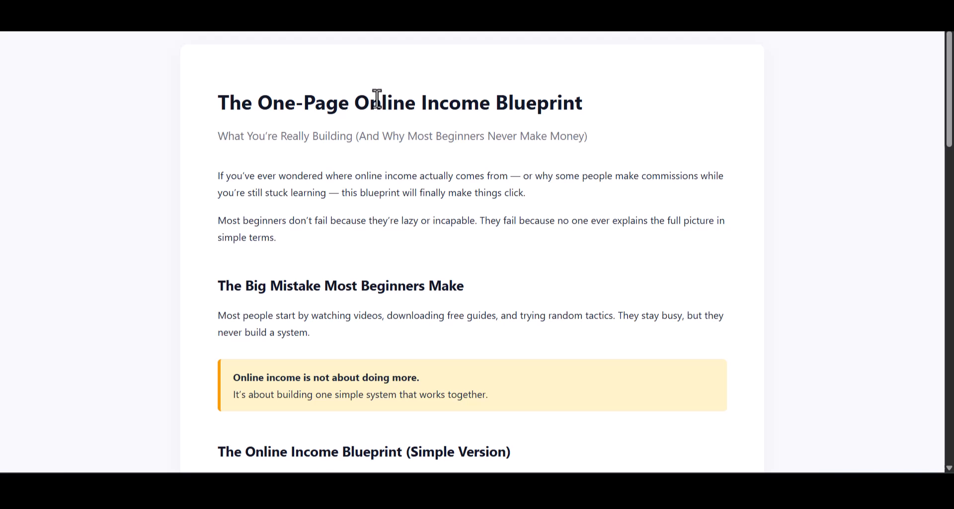
{"action": "left_click_drag", "start_coordinate": [215, 99], "coordinate": [572, 100]}
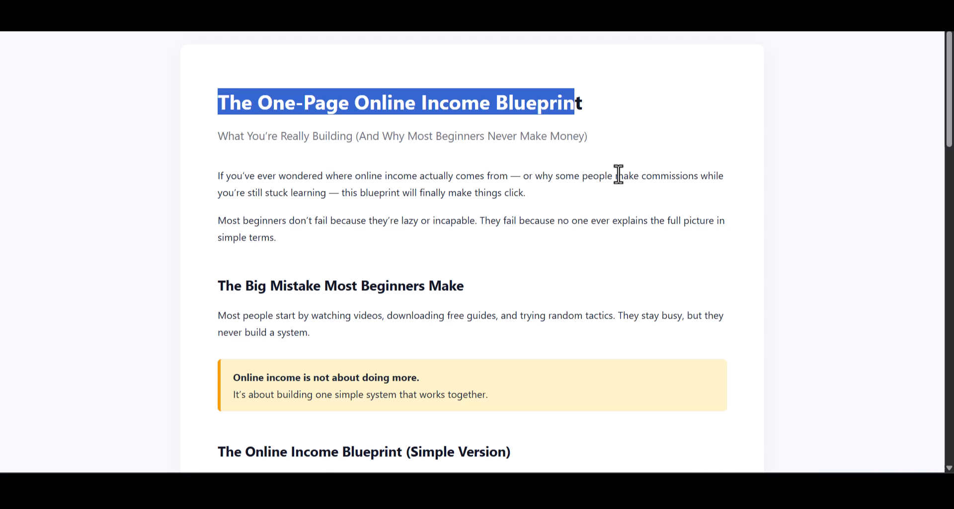
{"action": "left_click", "coordinate": [814, 168]}
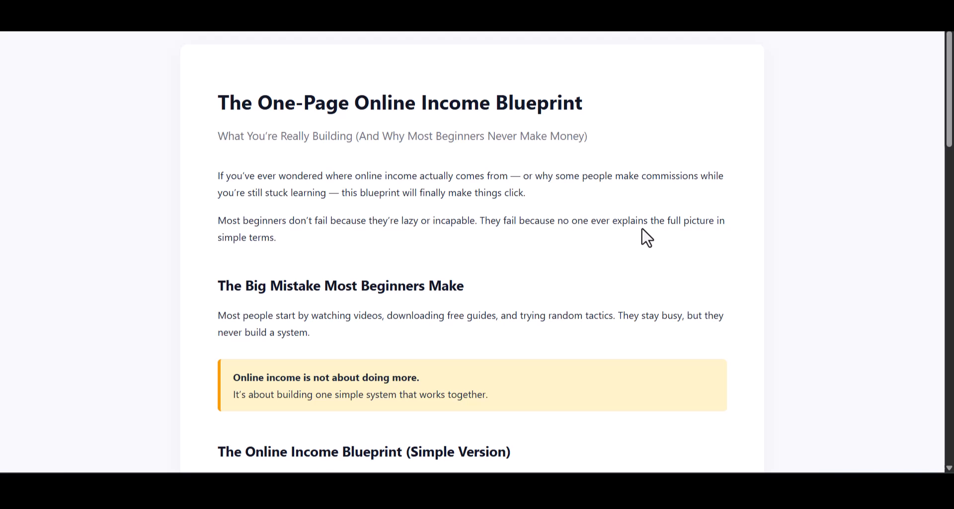
Print the rendered lead magnet to a PDF named The One-Page Online Income Blueprint in the Downloads folder.
{"action": "right_click", "coordinate": [820, 84]}
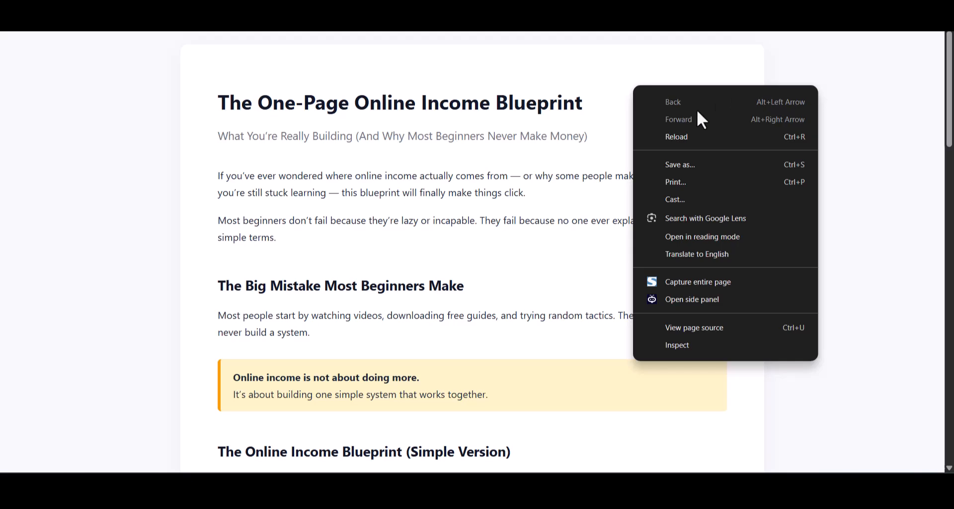
{"action": "left_click", "coordinate": [681, 179]}
{"action": "left_click", "coordinate": [681, 182]}
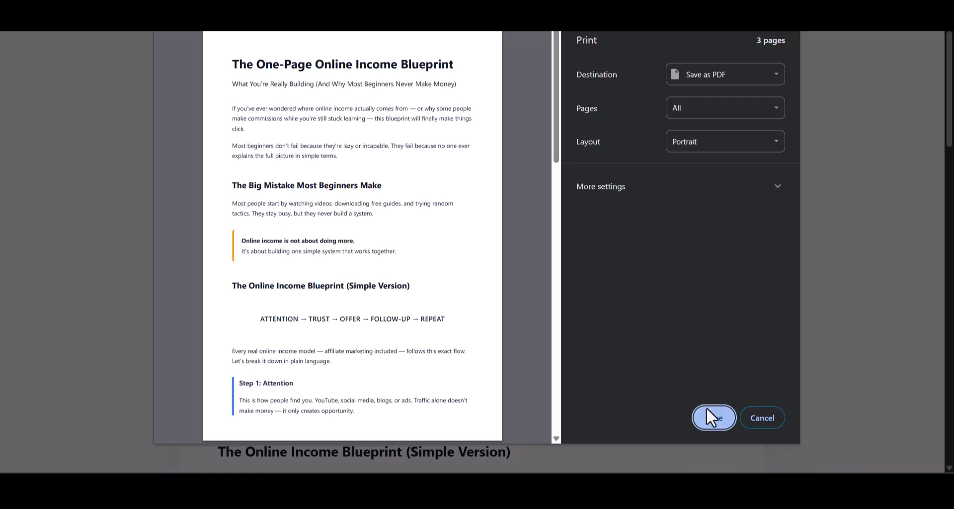
{"action": "left_click", "coordinate": [713, 418]}
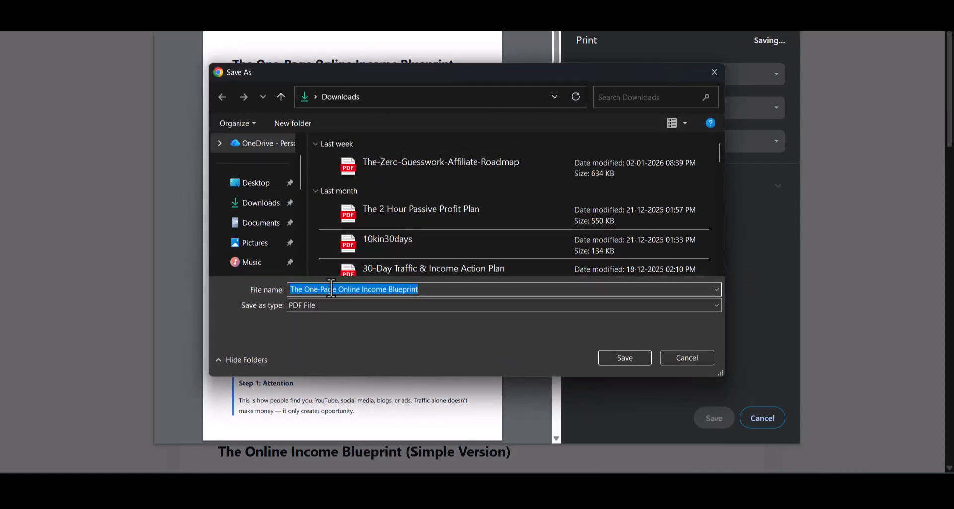
{"action": "left_click", "coordinate": [624, 358]}
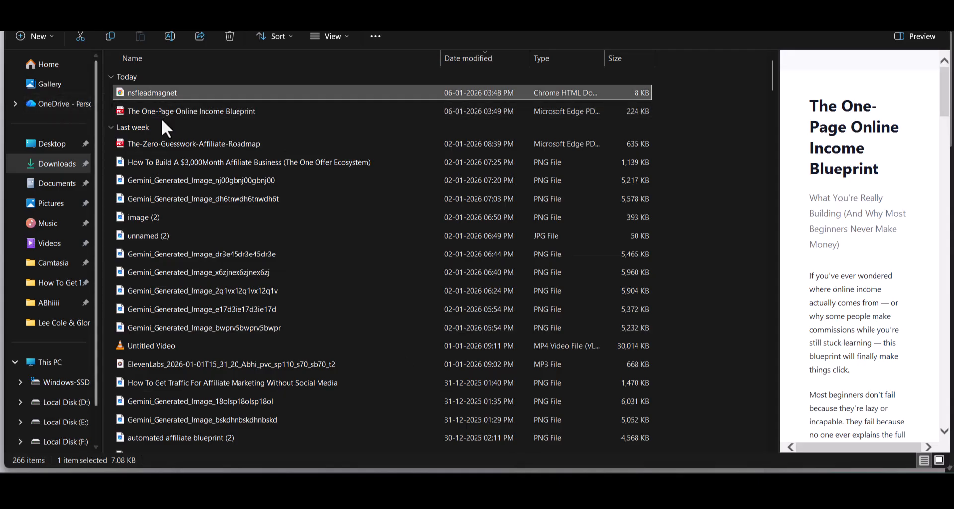
Open The One-Page Online Income Blueprint PDF from Downloads and examine its page layout and the styling of the closing CTA.
{"action": "left_click", "coordinate": [160, 115]}
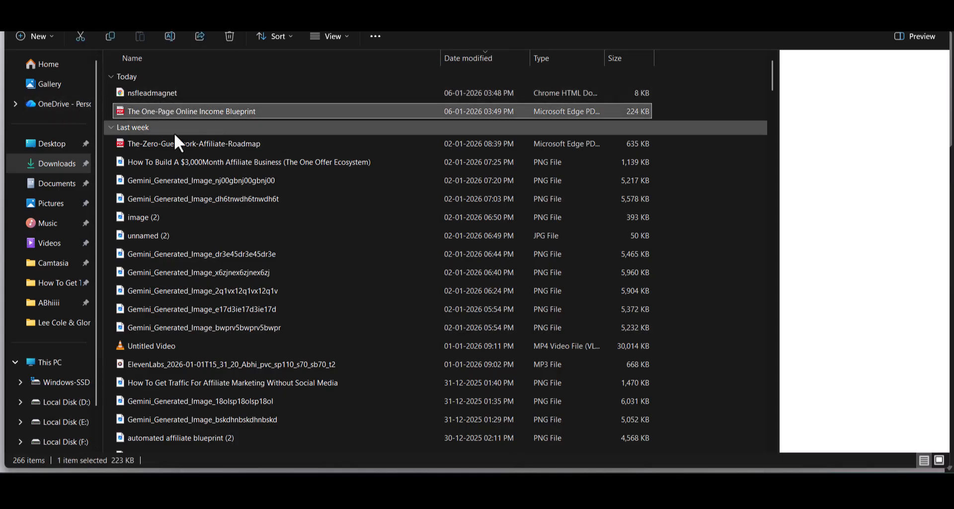
{"action": "double_click", "coordinate": [185, 109]}
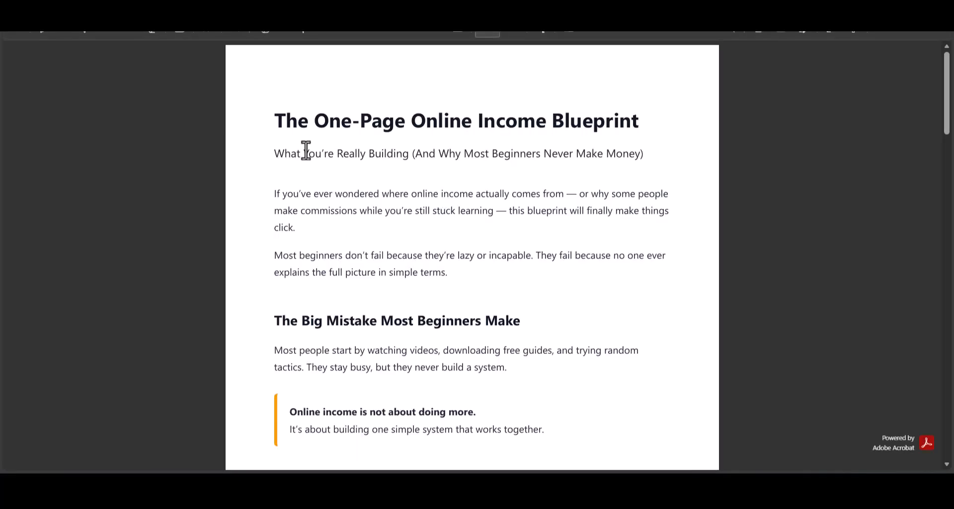
{"action": "scroll", "coordinate": [422, 187], "scroll_direction": "down", "scroll_amount": 15}
{"action": "scroll", "coordinate": [429, 192], "scroll_direction": "up", "scroll_amount": 14}
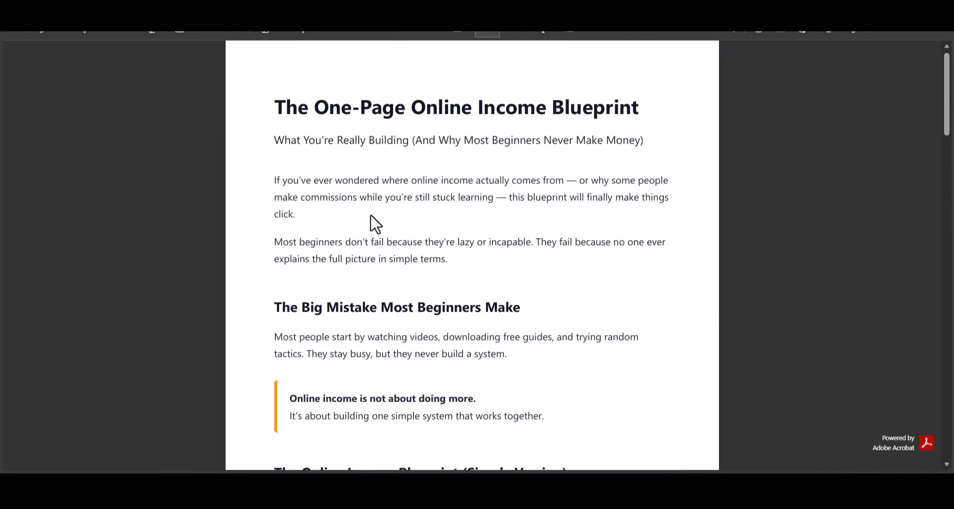
{"action": "scroll", "coordinate": [376, 223], "scroll_direction": "down", "scroll_amount": 15}
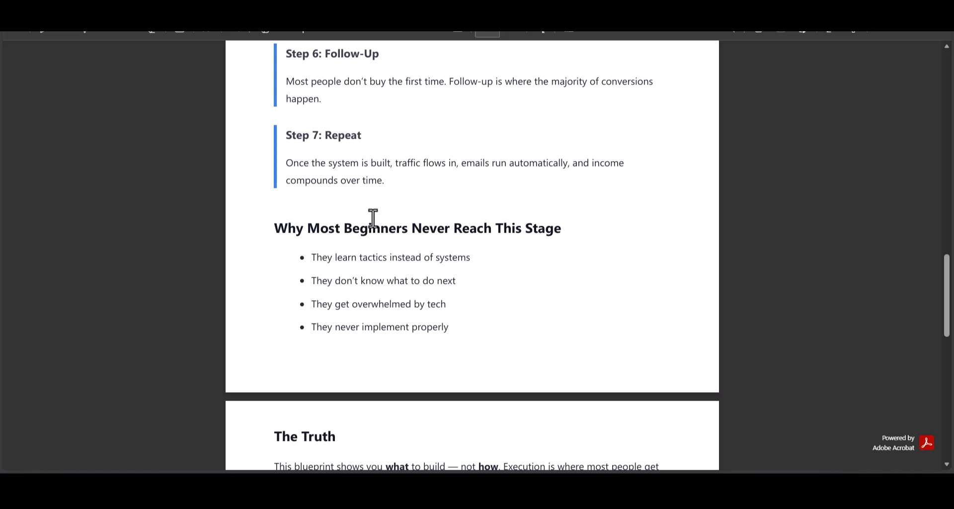
{"action": "scroll", "coordinate": [366, 221], "scroll_direction": "down", "scroll_amount": 8}
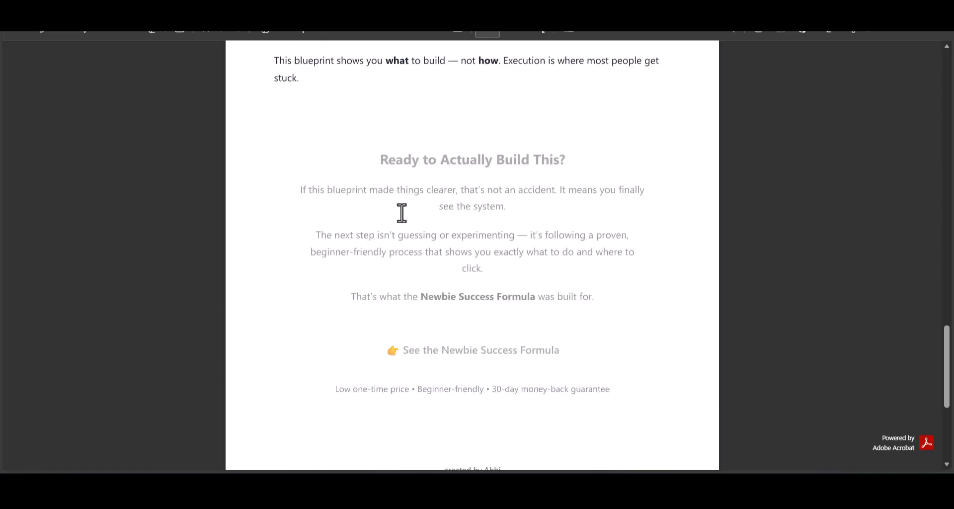
{"action": "scroll", "coordinate": [404, 225], "scroll_direction": "down", "scroll_amount": 5}
{"action": "scroll", "coordinate": [442, 296], "scroll_direction": "up", "scroll_amount": 4}
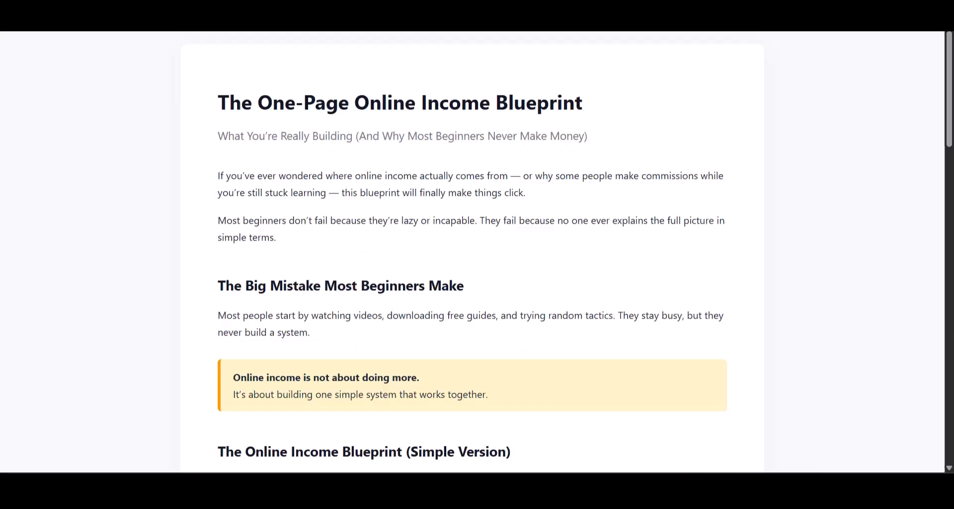
Search Google for "html to pdf" in a new browser tab and open Sejda's HTML to PDF converter.
{"action": "key", "text": "ctrl+t"}
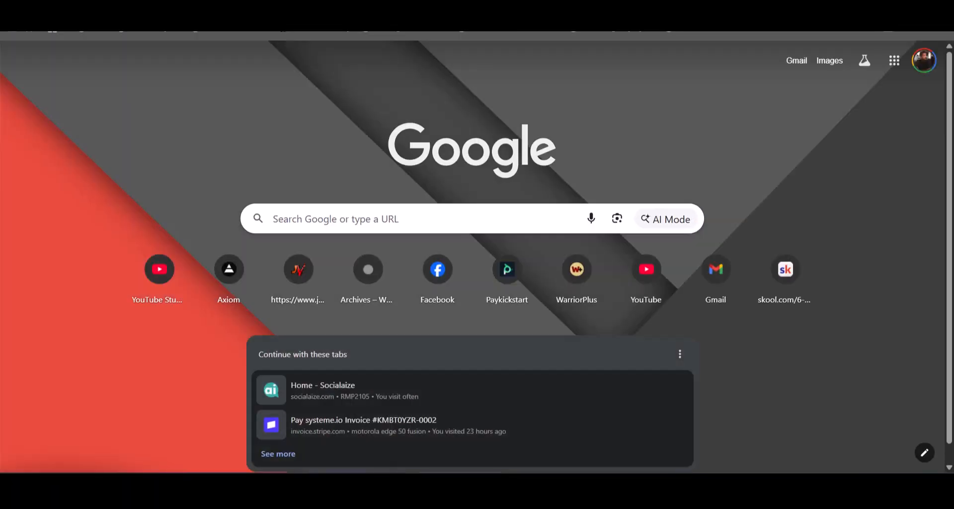
{"action": "type", "text": "html to pdf"}
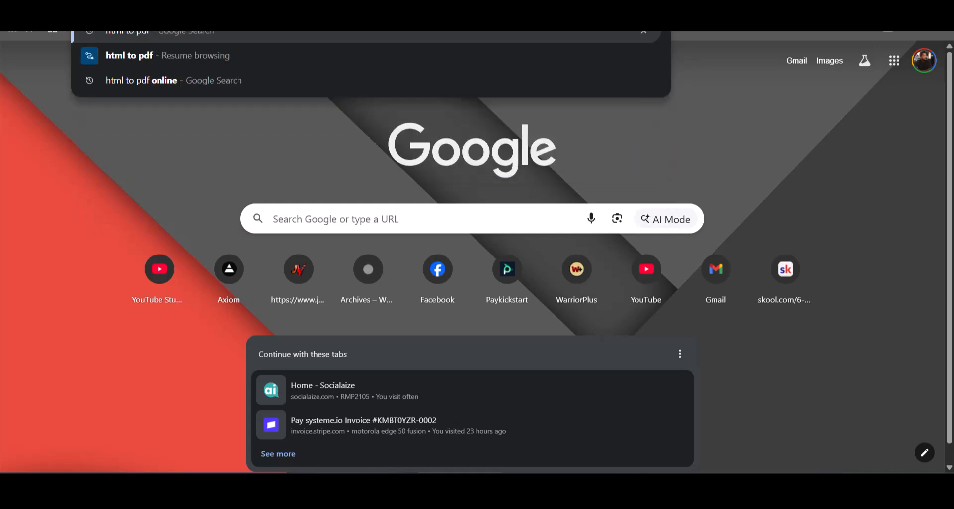
{"action": "key", "text": "Return"}
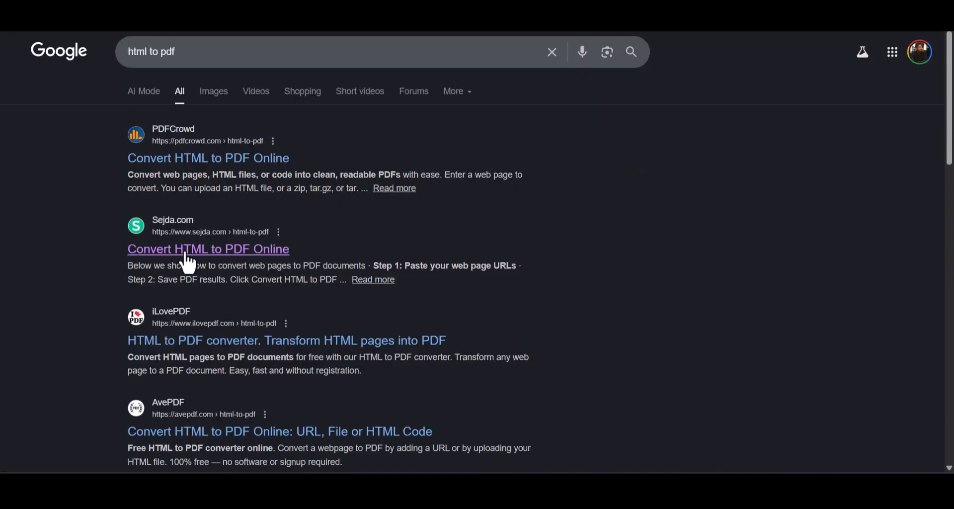
{"action": "left_click", "coordinate": [163, 218]}
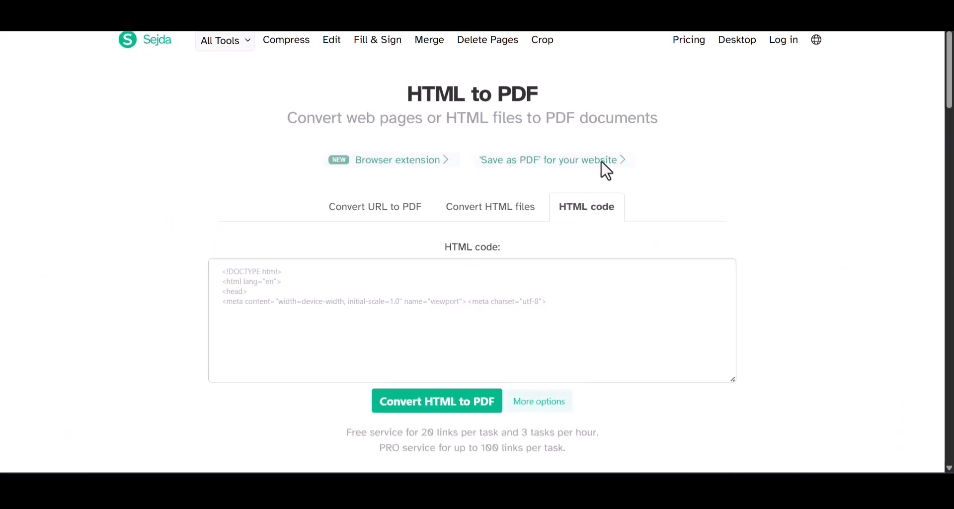
Copy the lead magnet's full HTML from the text editor into Sejda's HTML code field and convert it to PDF.
{"action": "key", "text": "alt+Tab"}
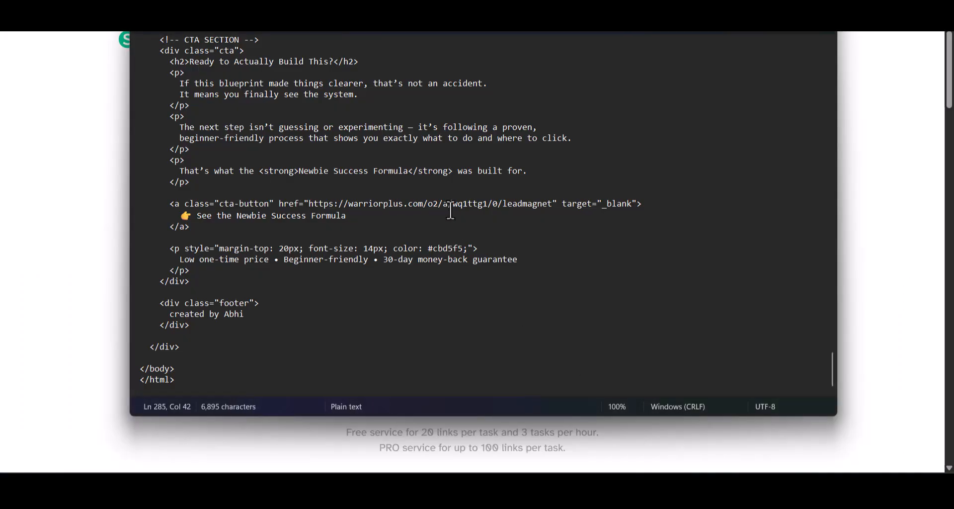
{"action": "key", "text": "ctrl+a"}
{"action": "key", "text": "alt+Tab"}
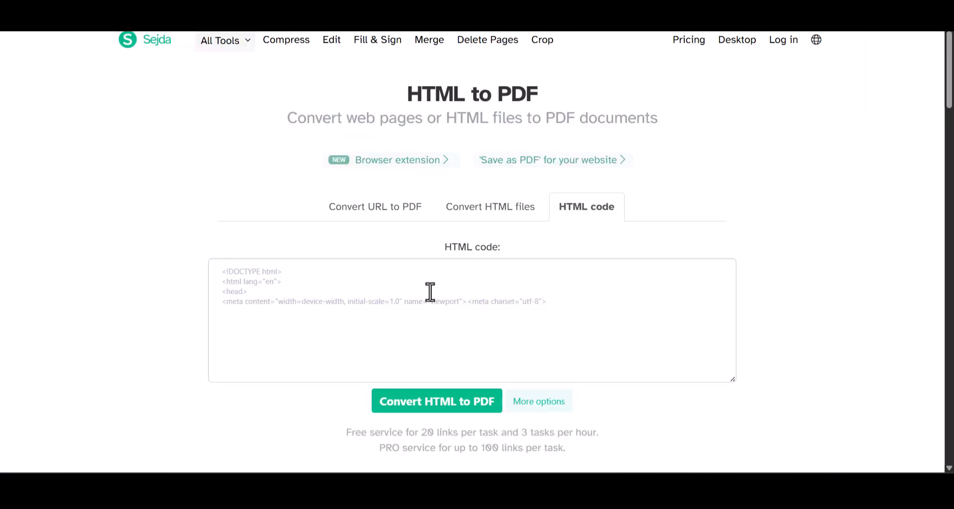
{"action": "left_click", "coordinate": [402, 304]}
{"action": "key", "text": "ctrl+v"}
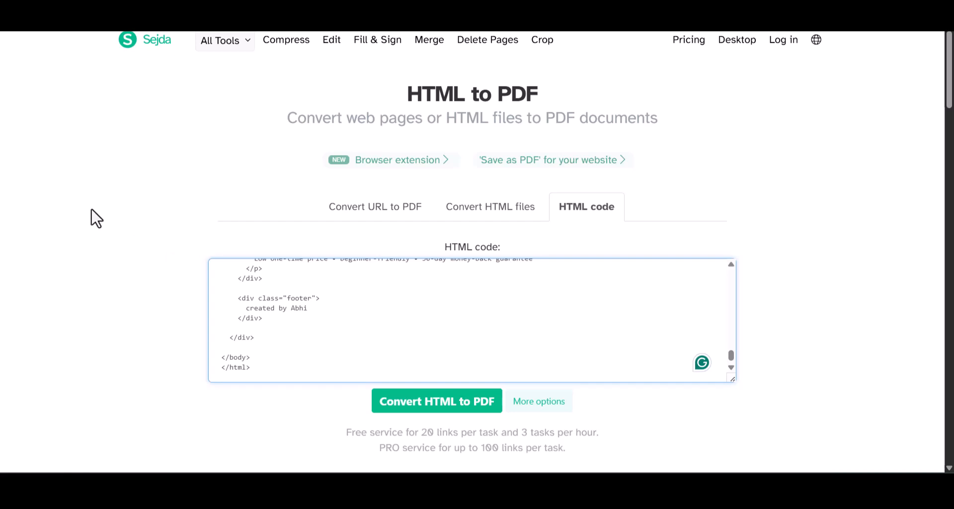
{"action": "left_click", "coordinate": [415, 400]}
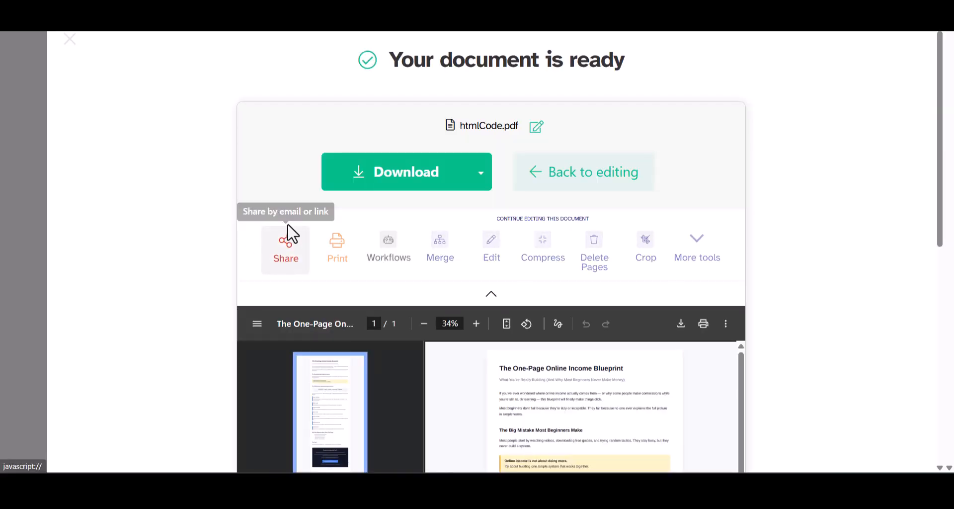
Review the converted lead magnet in the preview, download it as htmlCode.pdf, and open the downloaded file.
{"action": "scroll", "coordinate": [281, 272], "scroll_direction": "down", "scroll_amount": 6}
{"action": "scroll", "coordinate": [613, 277], "scroll_direction": "down", "scroll_amount": 5}
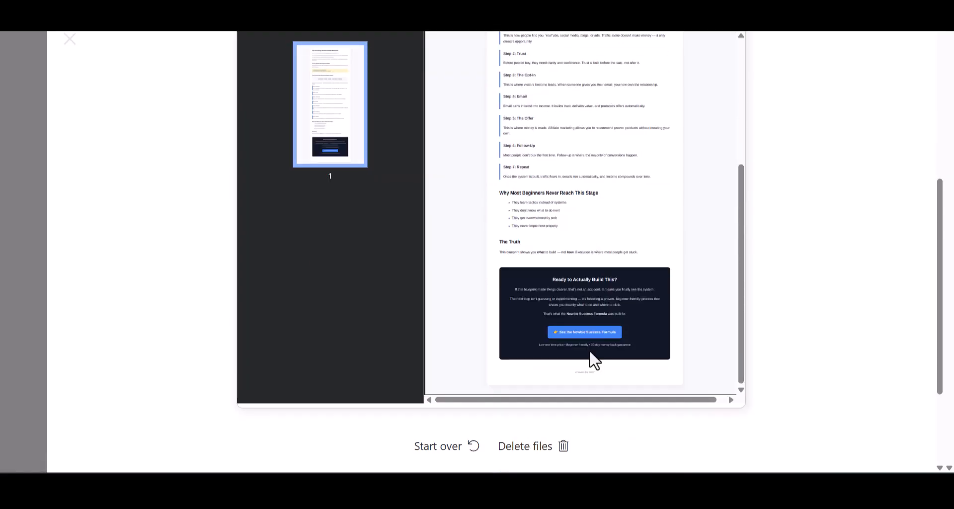
{"action": "scroll", "coordinate": [828, 343], "scroll_direction": "up", "scroll_amount": 6}
{"action": "scroll", "coordinate": [828, 345], "scroll_direction": "down", "scroll_amount": 6}
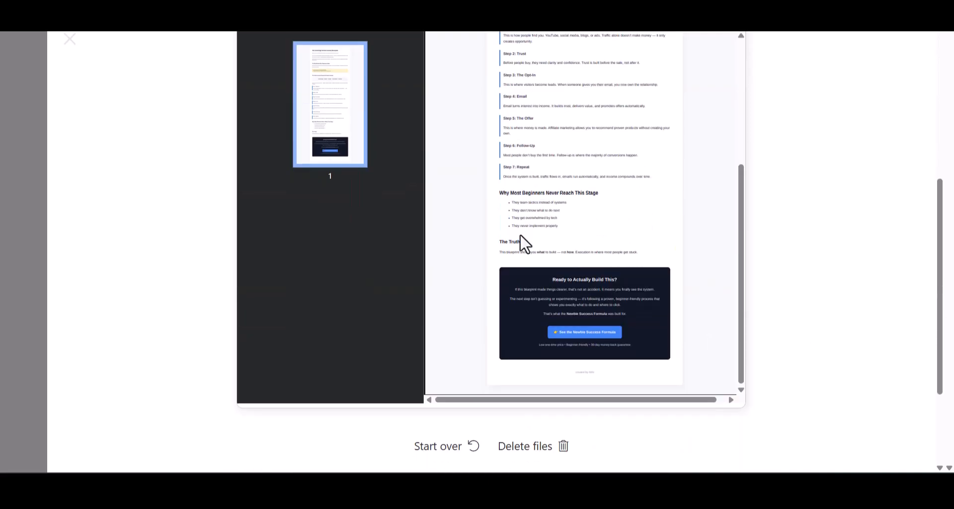
{"action": "scroll", "coordinate": [815, 305], "scroll_direction": "up", "scroll_amount": 6}
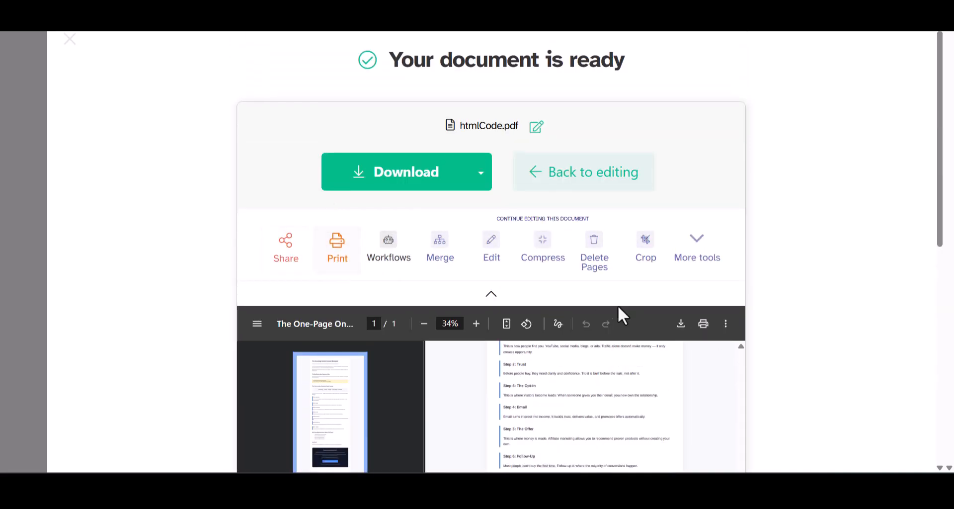
{"action": "left_click", "coordinate": [438, 170]}
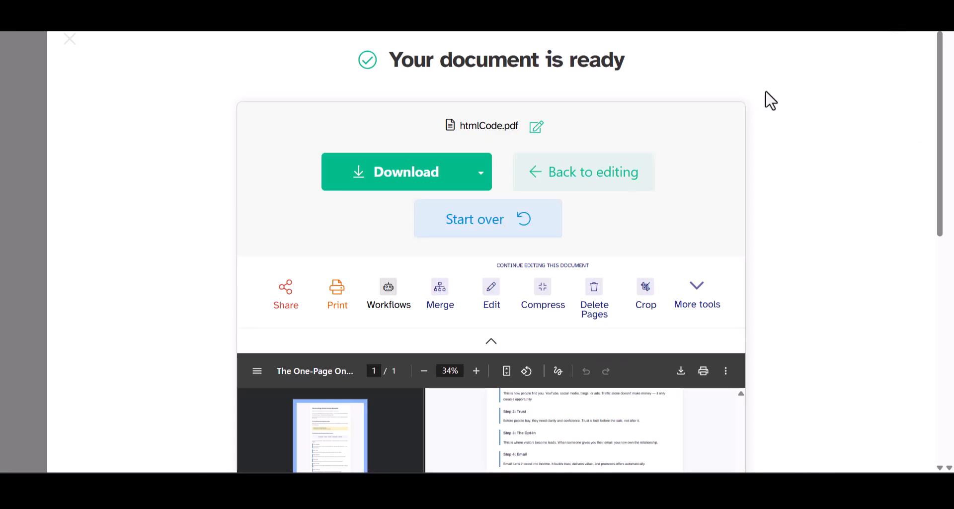
{"action": "left_click", "coordinate": [782, 40]}
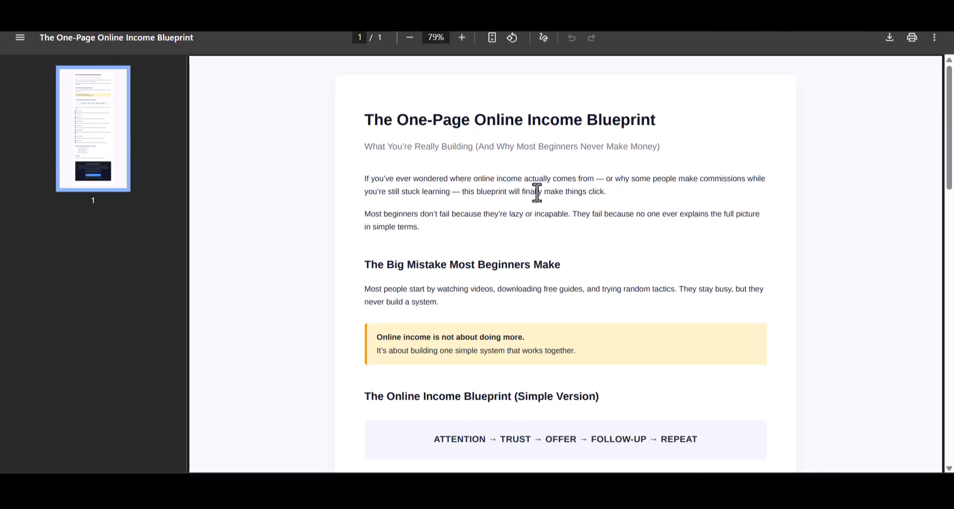
{"action": "scroll", "coordinate": [575, 183], "scroll_direction": "down", "scroll_amount": 15}
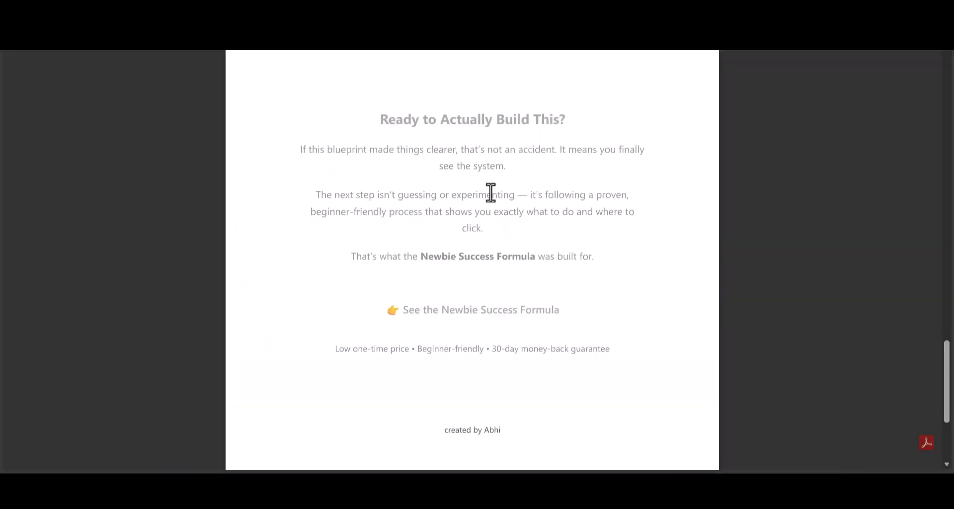
Examine the browser-printed PDF's closing CTA and highlighted sections to compare their styling with the converted version.
{"action": "scroll", "coordinate": [490, 192], "scroll_direction": "down", "scroll_amount": 4}
{"action": "scroll", "coordinate": [596, 326], "scroll_direction": "up", "scroll_amount": 8}
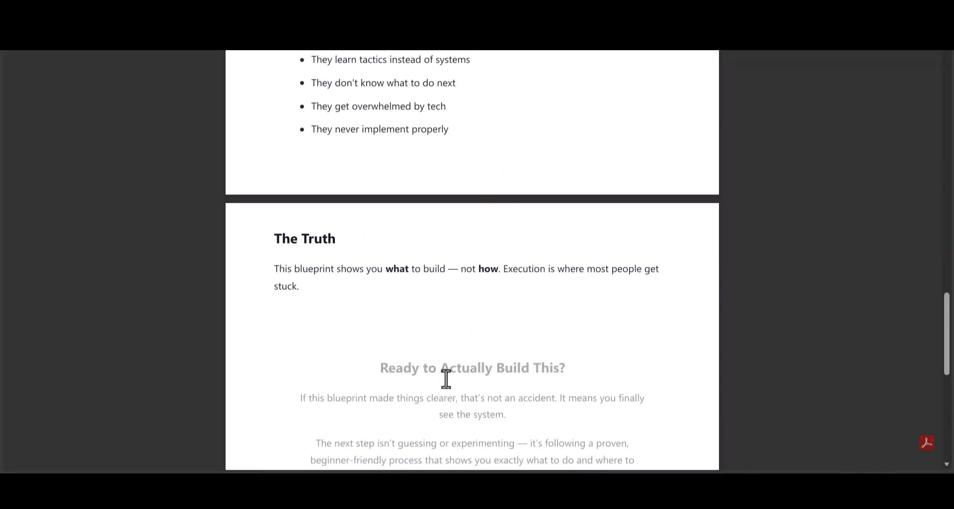
{"action": "scroll", "coordinate": [445, 436], "scroll_direction": "down", "scroll_amount": 6}
{"action": "scroll", "coordinate": [511, 362], "scroll_direction": "up", "scroll_amount": 10}
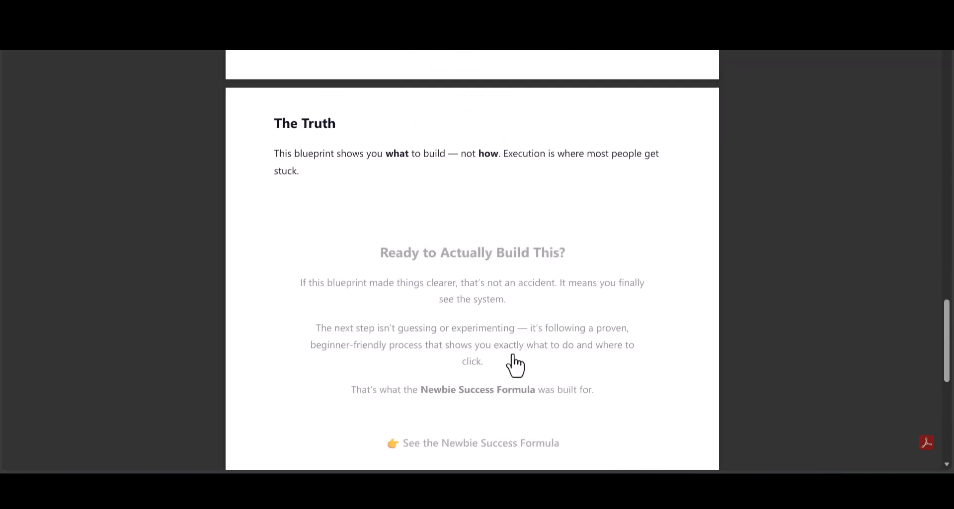
{"action": "scroll", "coordinate": [512, 348], "scroll_direction": "up", "scroll_amount": 15}
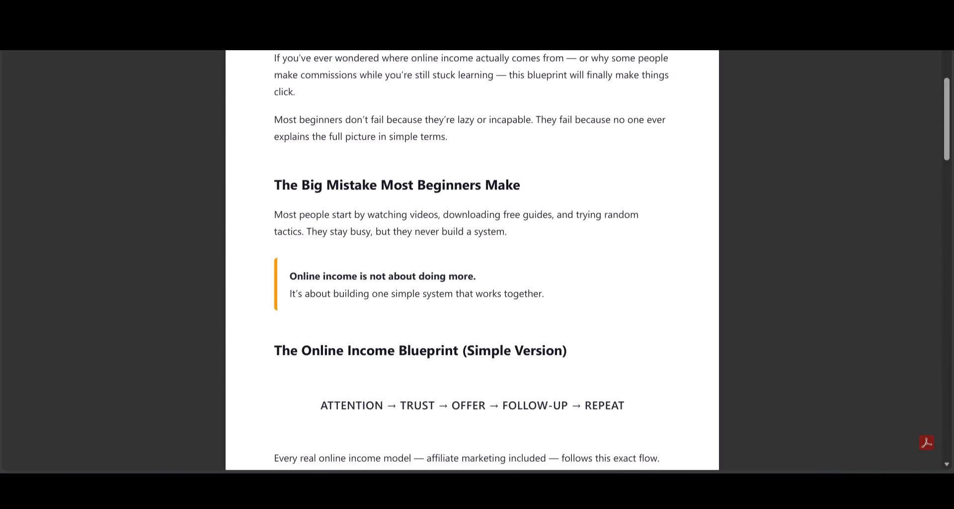
Switch to the ChatGPT conversation and examine the question about the CTA disappearing in the printed PDF and its explanation.
{"action": "mouse_move", "coordinate": [498, 492]}
{"action": "left_click", "coordinate": [497, 437]}
{"action": "scroll", "coordinate": [601, 243], "scroll_direction": "up", "scroll_amount": 4}
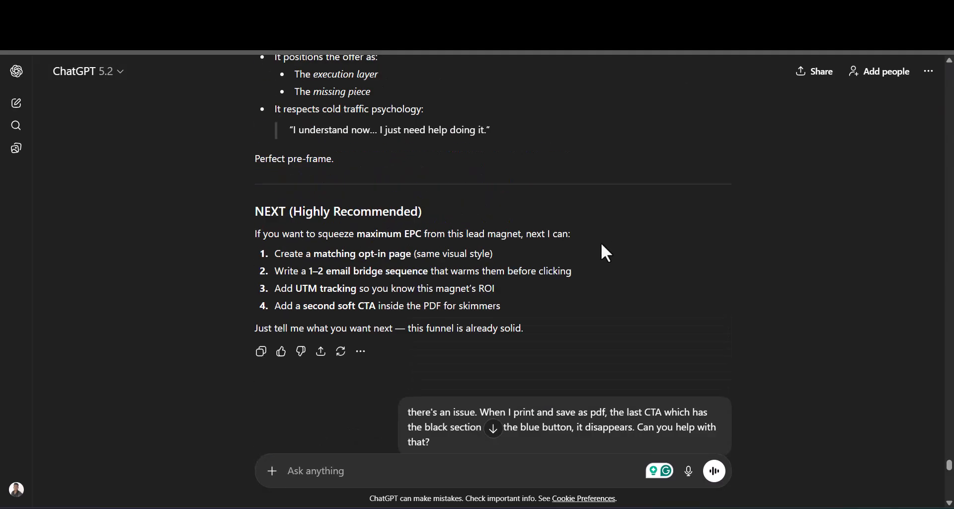
{"action": "scroll", "coordinate": [600, 242], "scroll_direction": "up", "scroll_amount": 5}
{"action": "scroll", "coordinate": [577, 243], "scroll_direction": "down", "scroll_amount": 5}
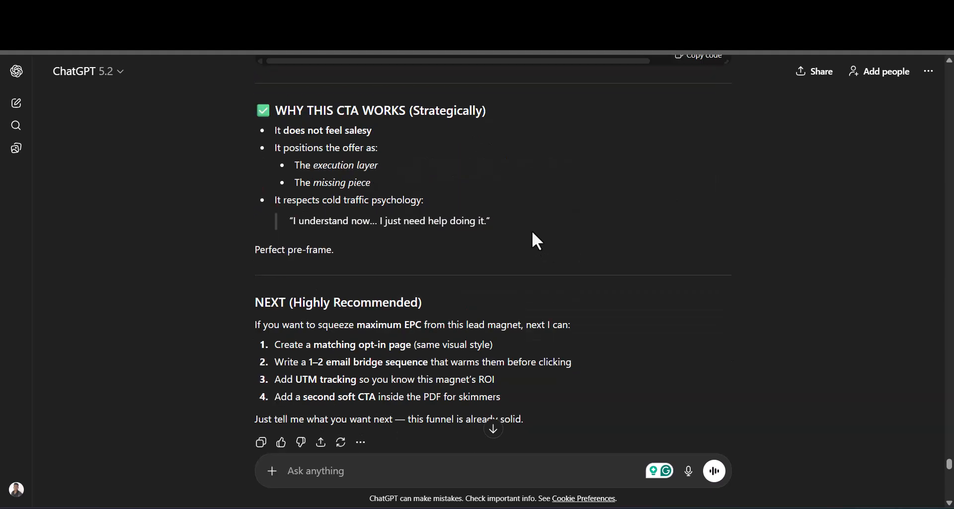
{"action": "scroll", "coordinate": [636, 258], "scroll_direction": "down", "scroll_amount": 7}
{"action": "scroll", "coordinate": [636, 261], "scroll_direction": "up", "scroll_amount": 4}
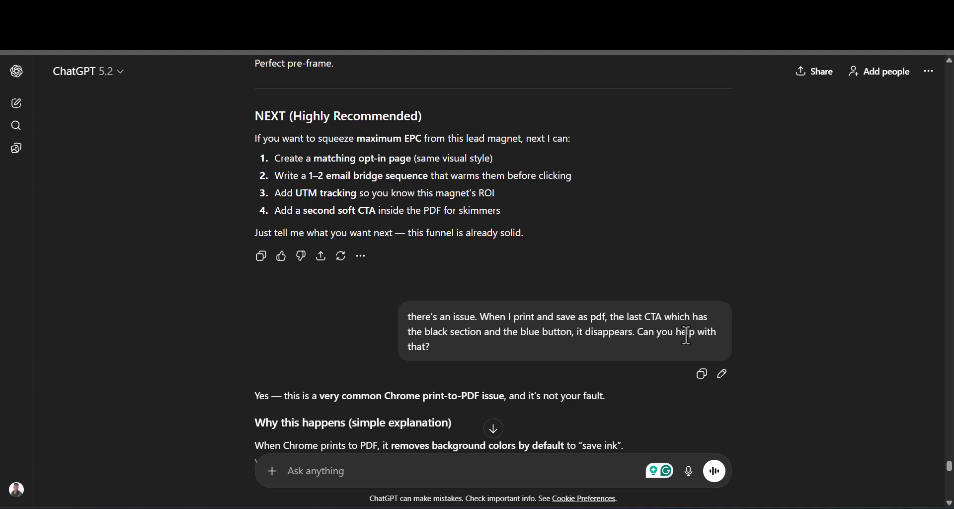
{"action": "scroll", "coordinate": [341, 302], "scroll_direction": "down", "scroll_amount": 7}
{"action": "scroll", "coordinate": [335, 240], "scroll_direction": "up", "scroll_amount": 4}
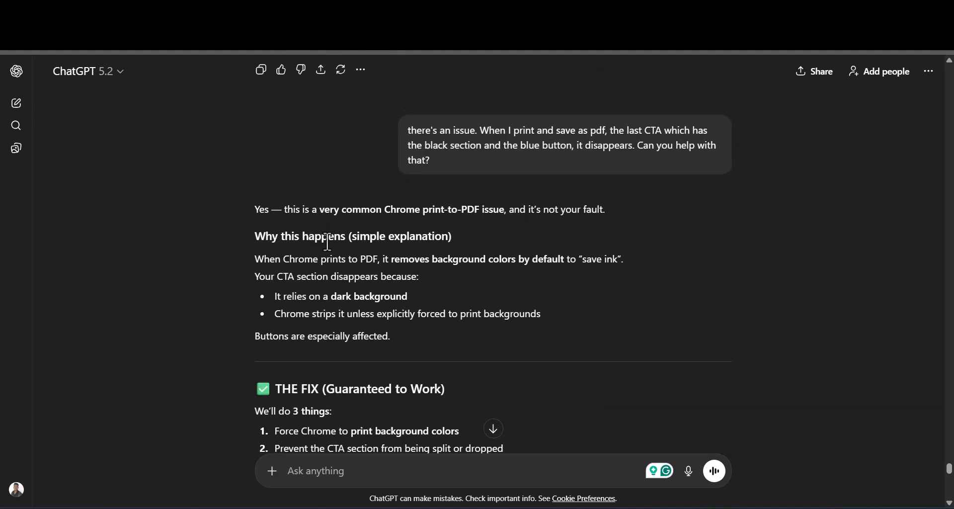
Read ChatGPT's fix for the missing CTA, including the Chrome print setting and the summary checklist.
{"action": "scroll", "coordinate": [393, 242], "scroll_direction": "down", "scroll_amount": 20}
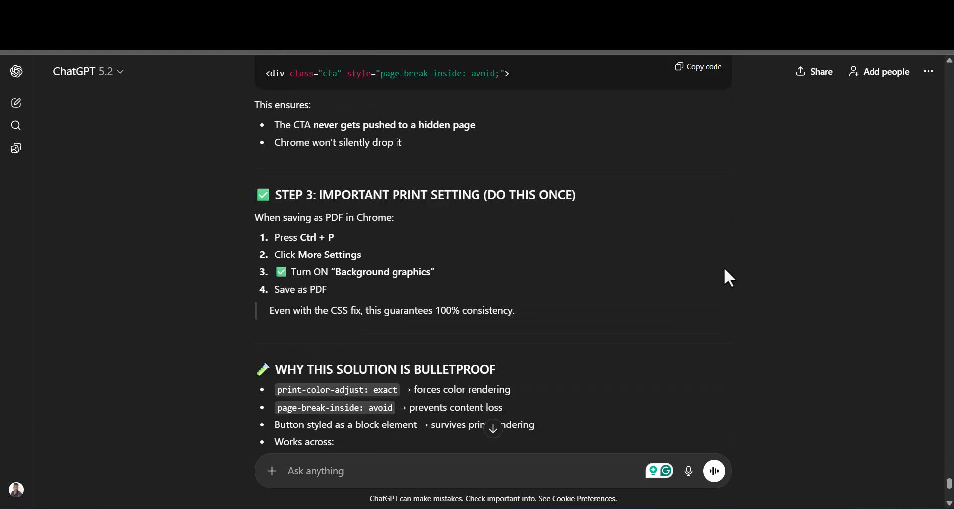
{"action": "scroll", "coordinate": [485, 281], "scroll_direction": "down", "scroll_amount": 7}
{"action": "scroll", "coordinate": [757, 314], "scroll_direction": "down", "scroll_amount": 5}
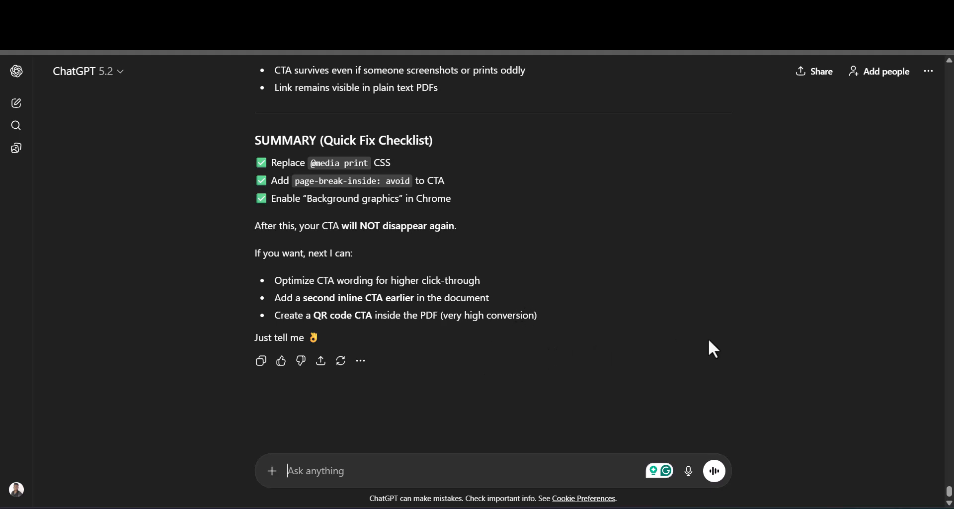
{"action": "scroll", "coordinate": [709, 347], "scroll_direction": "up", "scroll_amount": 5}
{"action": "scroll", "coordinate": [705, 357], "scroll_direction": "down", "scroll_amount": 5}
{"action": "scroll", "coordinate": [317, 256], "scroll_direction": "up", "scroll_amount": 10}
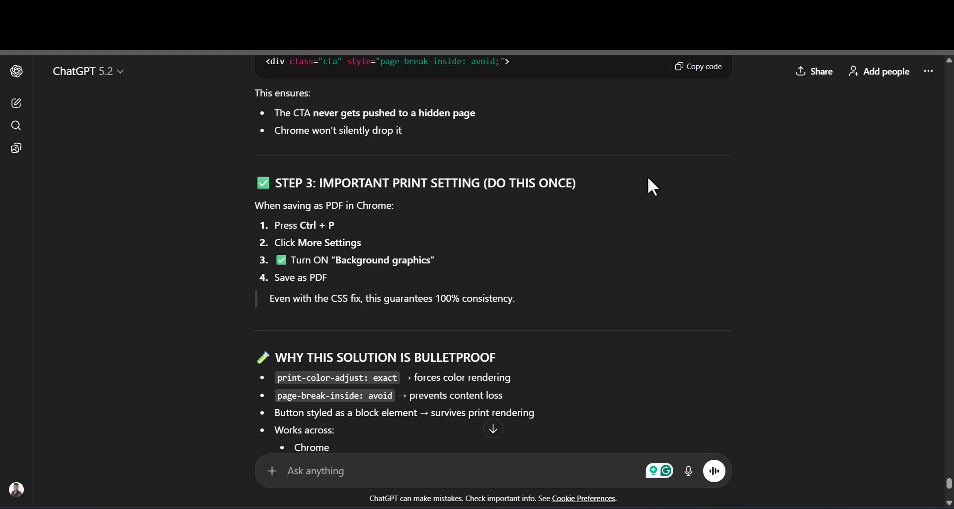
Compare the rendered lead magnet's closing CTA in the print preview with Background graphics off and on, without saving.
{"action": "left_click", "coordinate": [740, 17]}
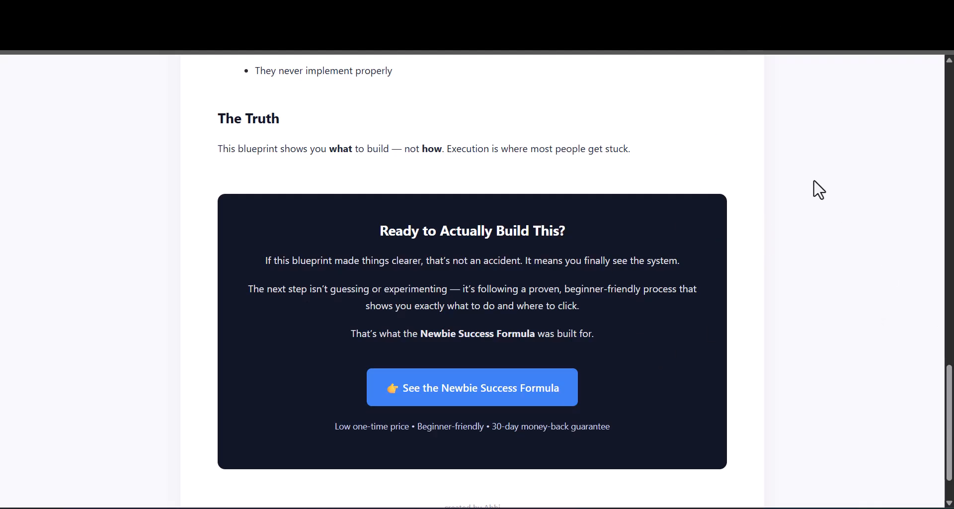
{"action": "key", "text": "ctrl+p"}
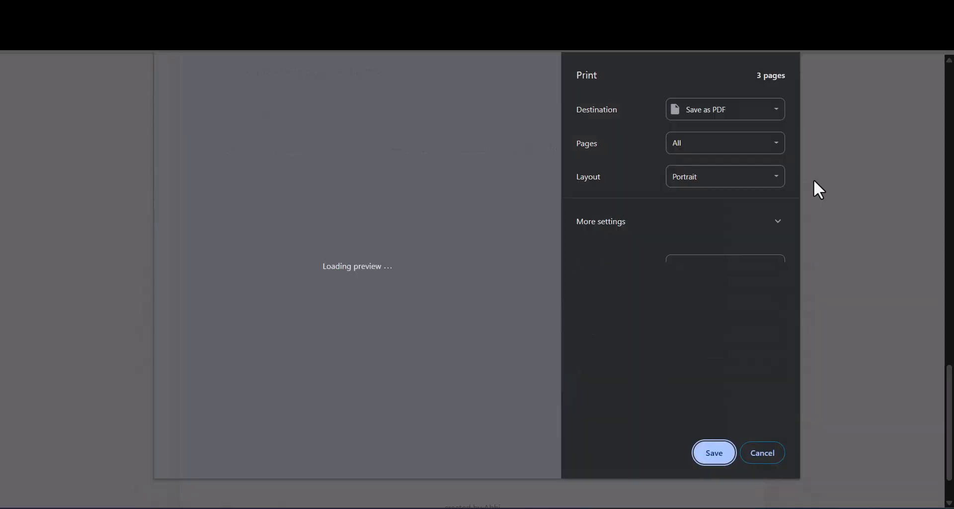
{"action": "scroll", "coordinate": [447, 298], "scroll_direction": "down", "scroll_amount": 15}
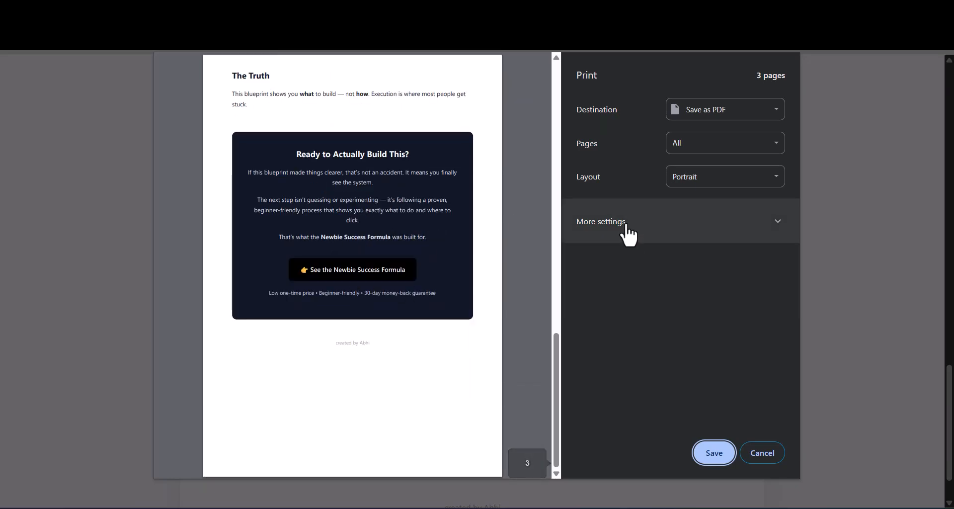
{"action": "left_click", "coordinate": [776, 223]}
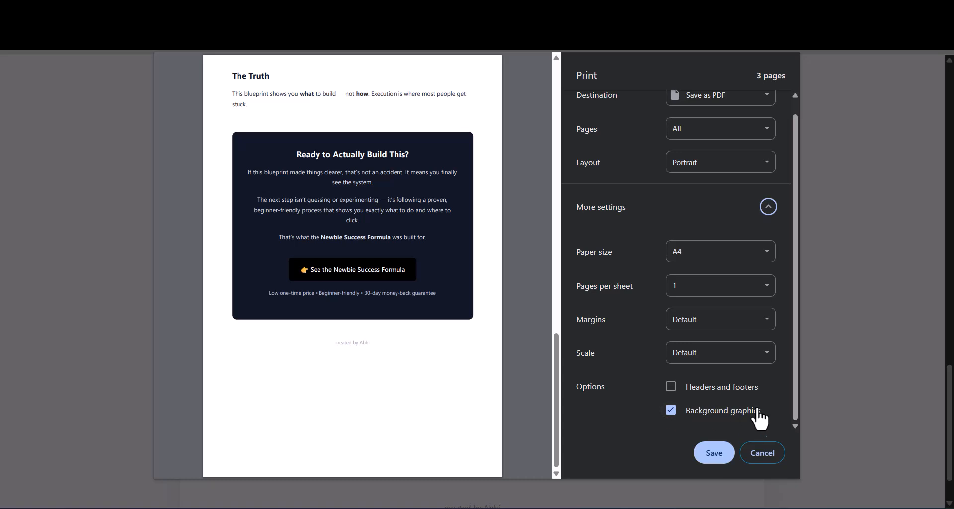
{"action": "left_click", "coordinate": [671, 410]}
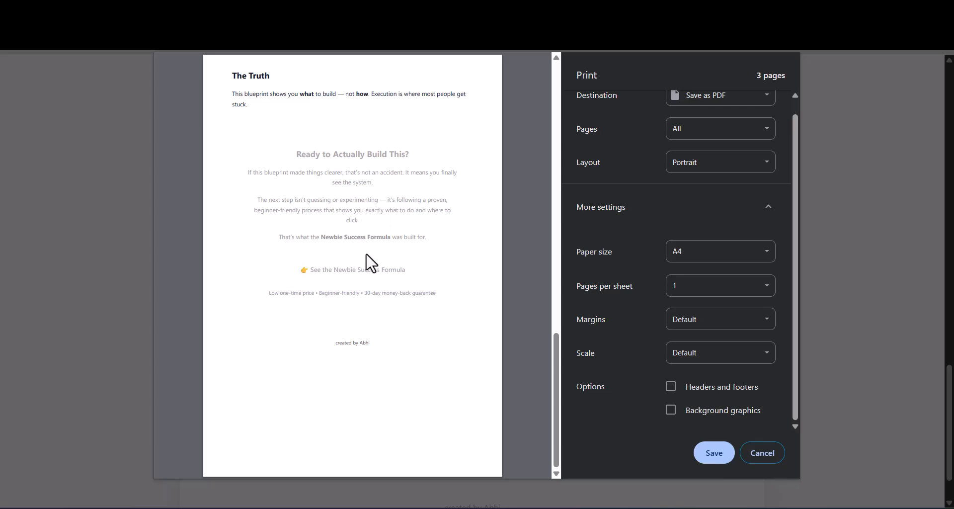
{"action": "left_click", "coordinate": [670, 410]}
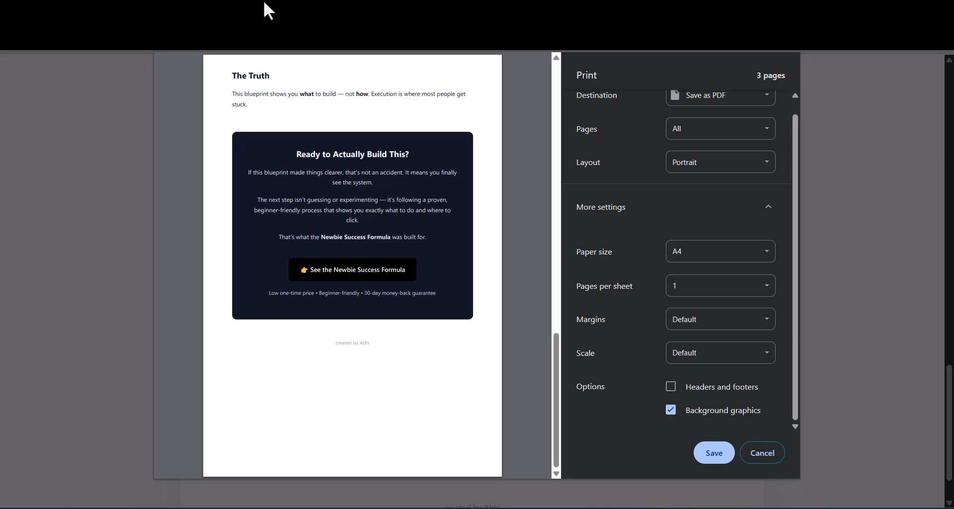
{"action": "key", "text": "Escape"}
Return to ChatGPT's answer and examine the CTA print CSS and the optional secondary text CTA.
{"action": "scroll", "coordinate": [421, 281], "scroll_direction": "up", "scroll_amount": 4}
{"action": "scroll", "coordinate": [421, 281], "scroll_direction": "down", "scroll_amount": 1}
{"action": "scroll", "coordinate": [276, 305], "scroll_direction": "up", "scroll_amount": 5}
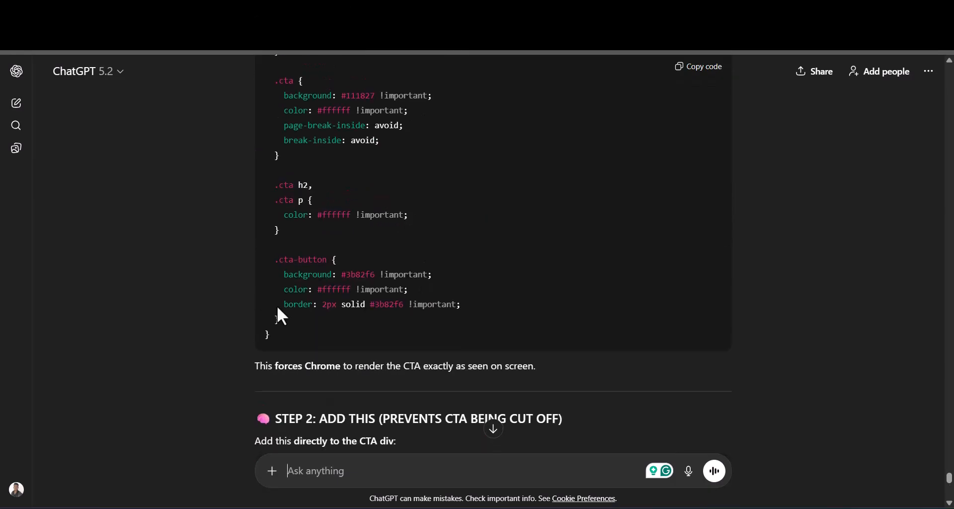
{"action": "scroll", "coordinate": [288, 288], "scroll_direction": "down", "scroll_amount": 5}
{"action": "scroll", "coordinate": [377, 337], "scroll_direction": "down", "scroll_amount": 6}
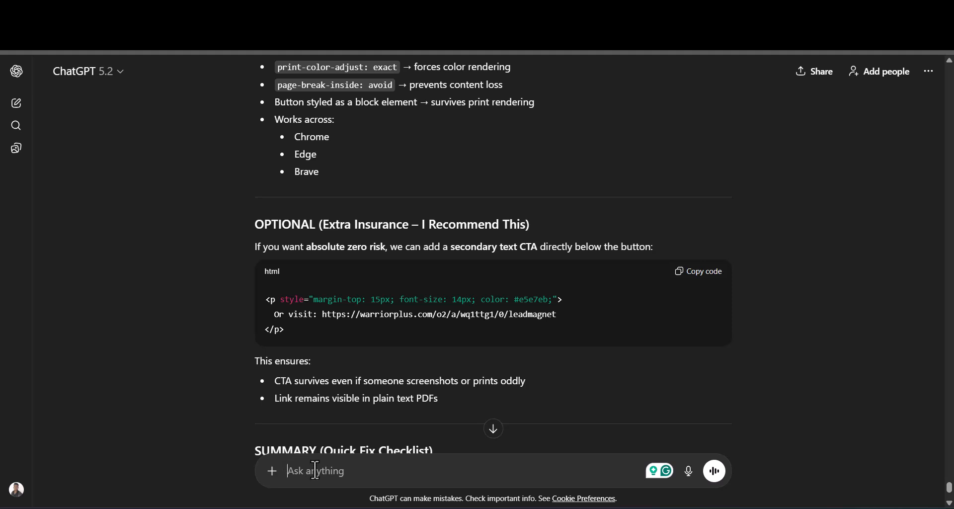
{"action": "scroll", "coordinate": [335, 332], "scroll_direction": "down", "scroll_amount": 5}
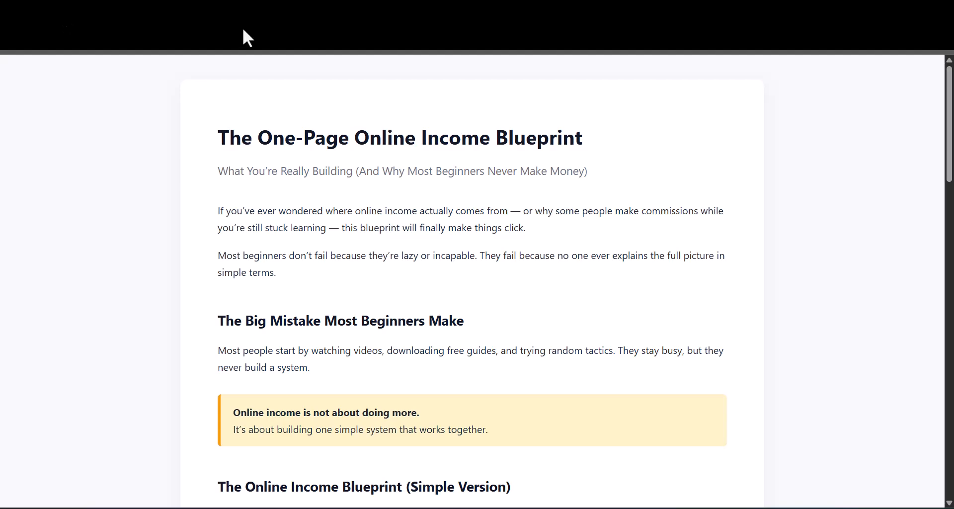
Switch to the One Offer Ecosystem diagram in Canva and draw red brackets around the Lead Magnet Promise label.
{"action": "left_click", "coordinate": [59, 8]}
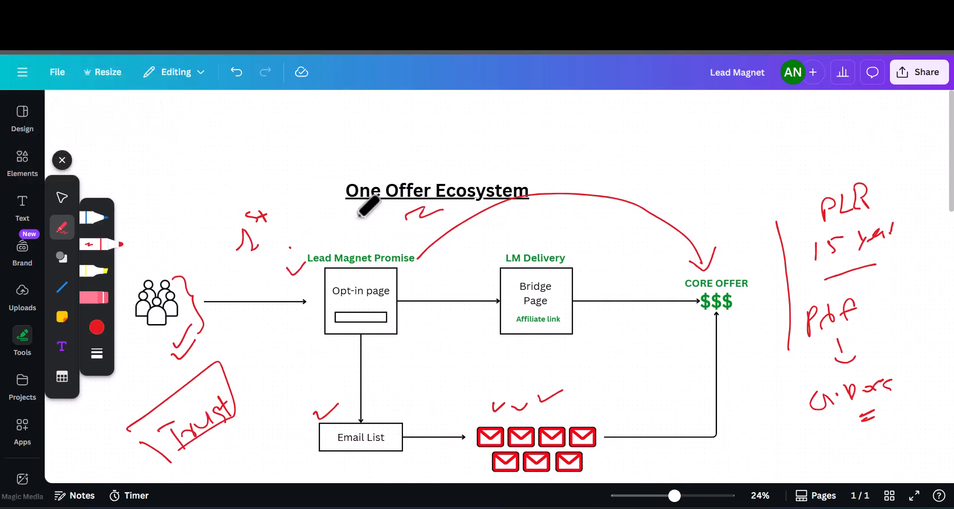
{"action": "scroll", "coordinate": [452, 243], "scroll_direction": "down", "scroll_amount": 2}
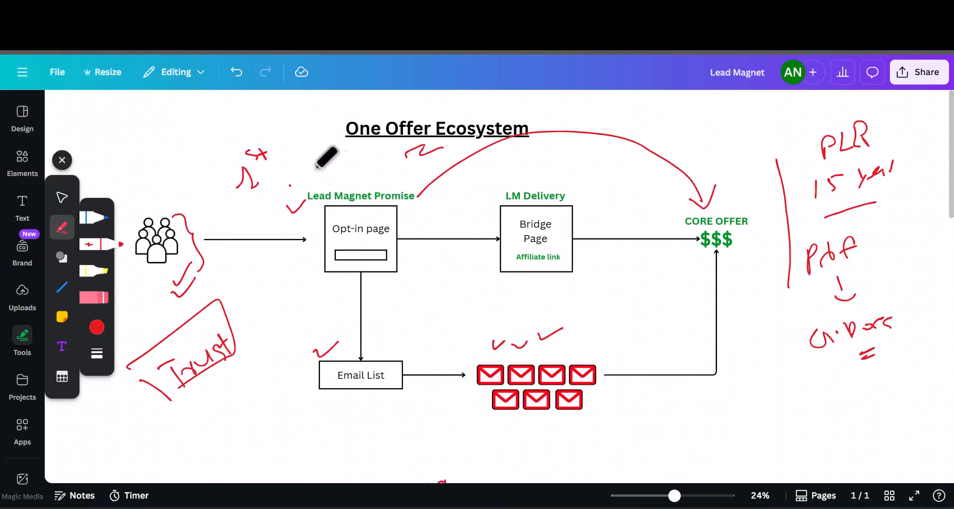
{"action": "left_click_drag", "start_coordinate": [313, 184], "coordinate": [301, 211]}
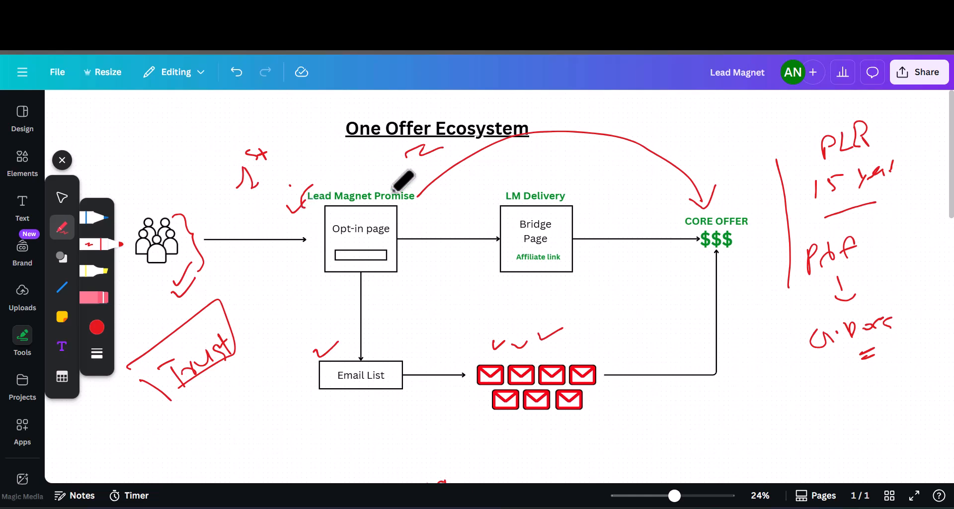
{"action": "left_click_drag", "start_coordinate": [406, 184], "coordinate": [420, 202]}
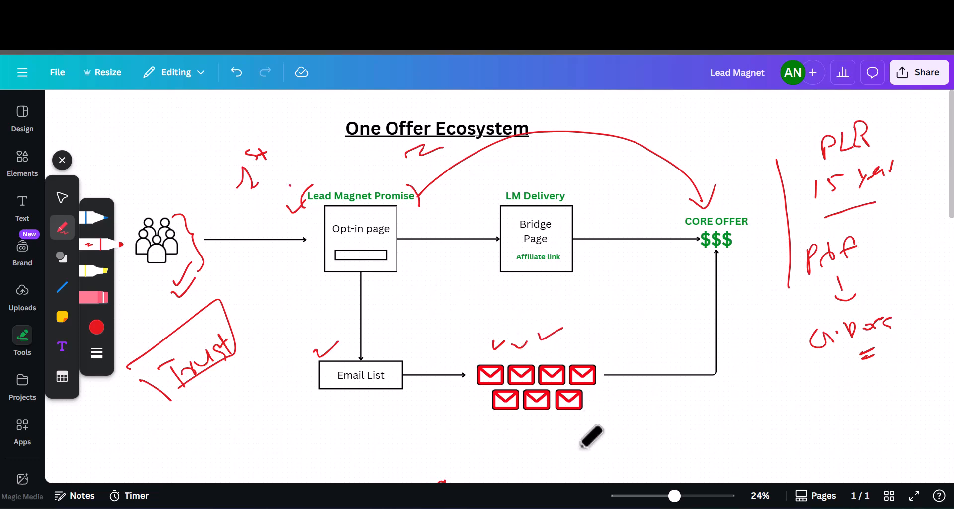
Open The 2 Hour Passive Profit Plan PDF from the Downloads folder and examine its content down to the closing video CTA.
{"action": "left_click", "coordinate": [549, 508]}
{"action": "left_click", "coordinate": [182, 189]}
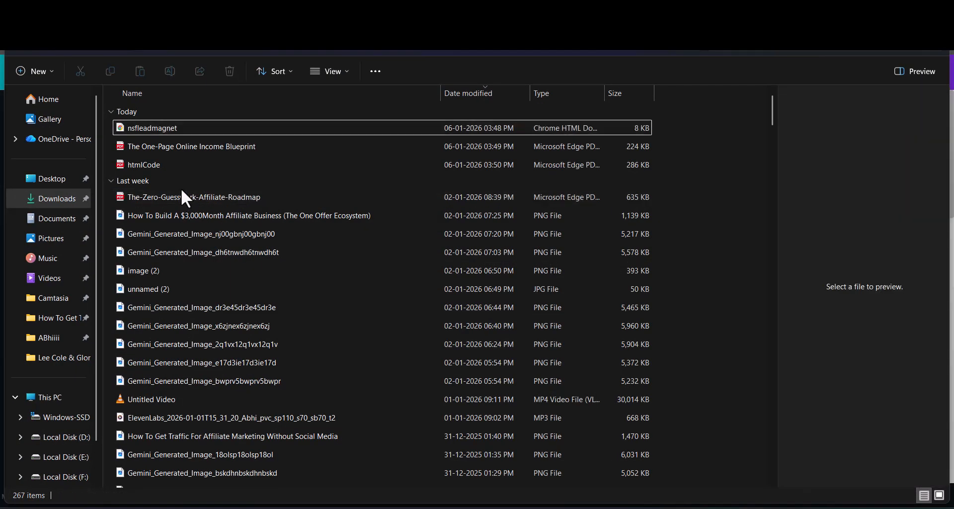
{"action": "scroll", "coordinate": [234, 278], "scroll_direction": "down", "scroll_amount": 20}
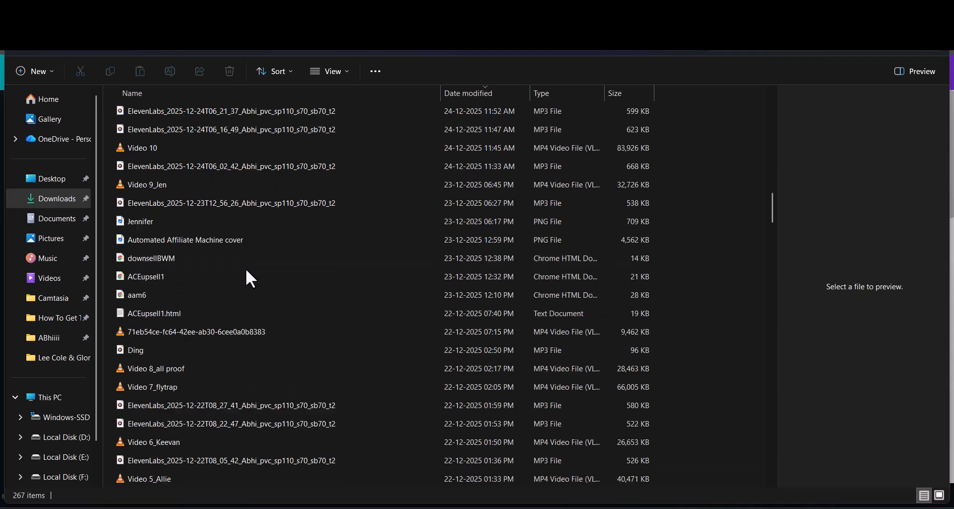
{"action": "scroll", "coordinate": [246, 271], "scroll_direction": "down", "scroll_amount": 5}
{"action": "scroll", "coordinate": [162, 206], "scroll_direction": "up", "scroll_amount": 1}
{"action": "scroll", "coordinate": [219, 233], "scroll_direction": "down", "scroll_amount": 6}
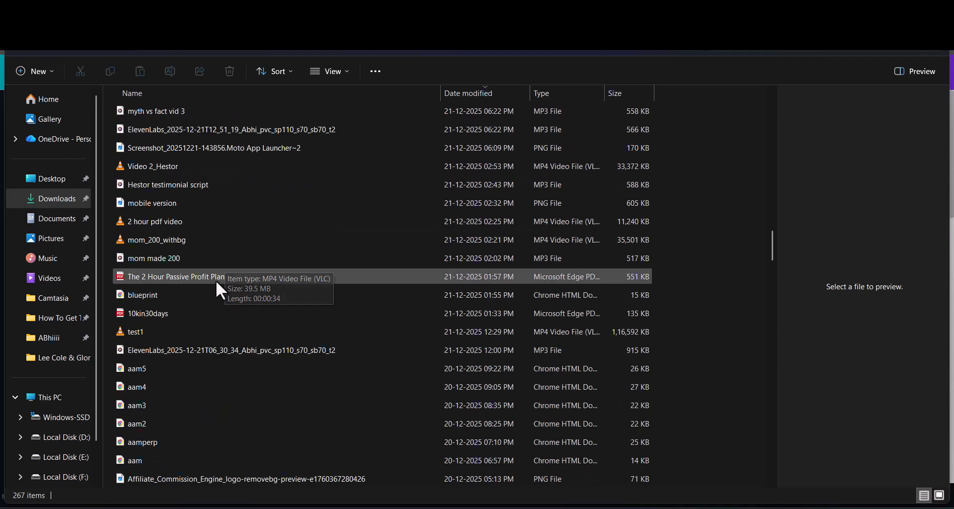
{"action": "scroll", "coordinate": [214, 277], "scroll_direction": "down", "scroll_amount": 1}
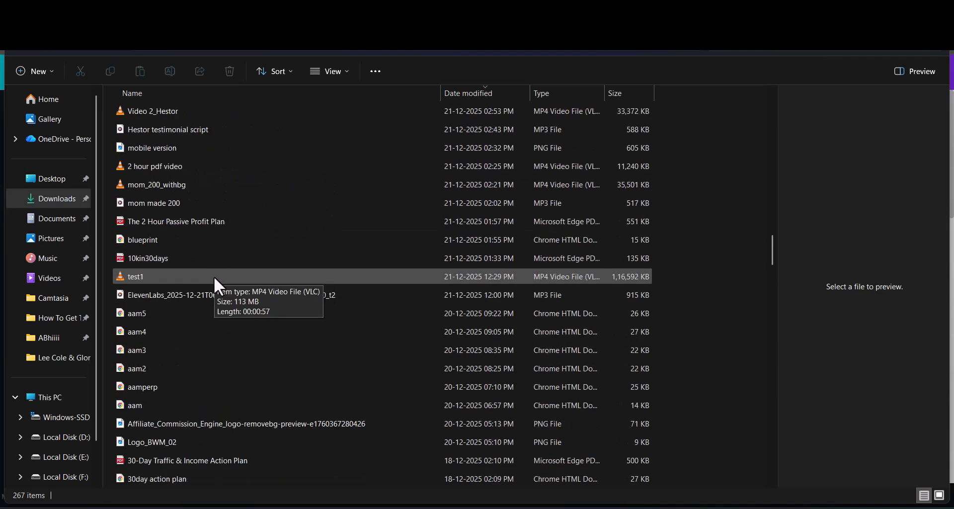
{"action": "double_click", "coordinate": [180, 221]}
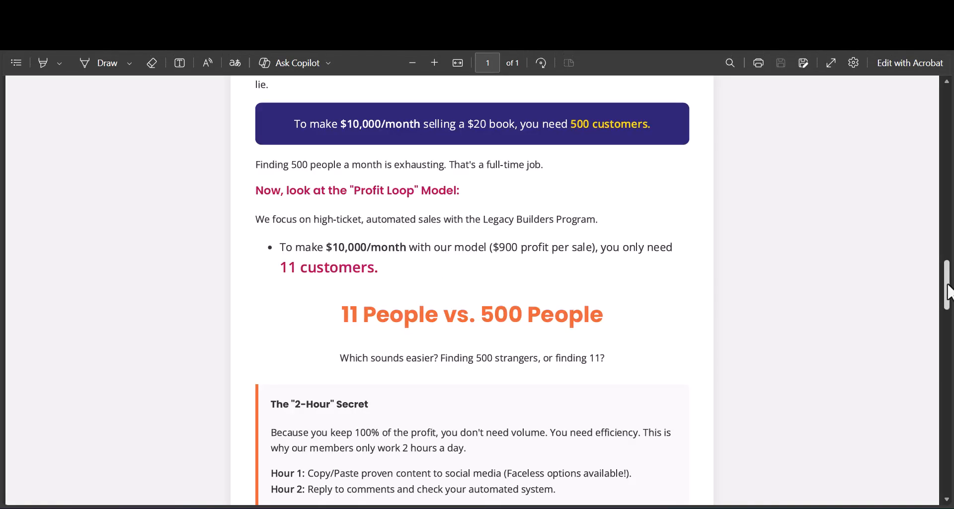
{"action": "mouse_move", "coordinate": [946, 284]}
{"action": "left_mouse_down"}
{"action": "mouse_move", "coordinate": [941, 101]}
{"action": "mouse_move", "coordinate": [945, 232]}
{"action": "mouse_move", "coordinate": [920, 472]}
{"action": "mouse_move", "coordinate": [916, 460]}
{"action": "mouse_move", "coordinate": [911, 476]}
{"action": "left_mouse_up"}
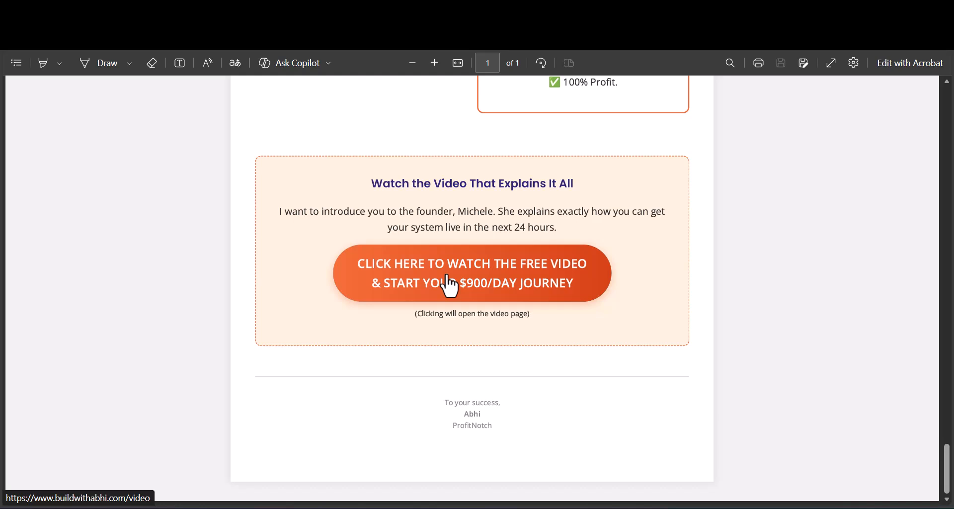
{"action": "left_click", "coordinate": [887, 9]}
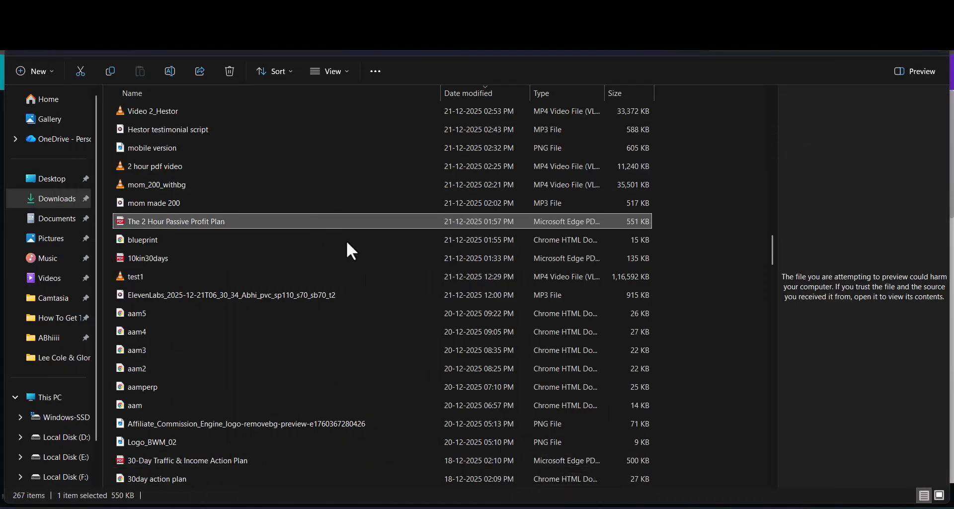
Switch to the ChatGPT conversation and look back through the lead magnet HTML code and earlier messages.
{"action": "left_click", "coordinate": [526, 507]}
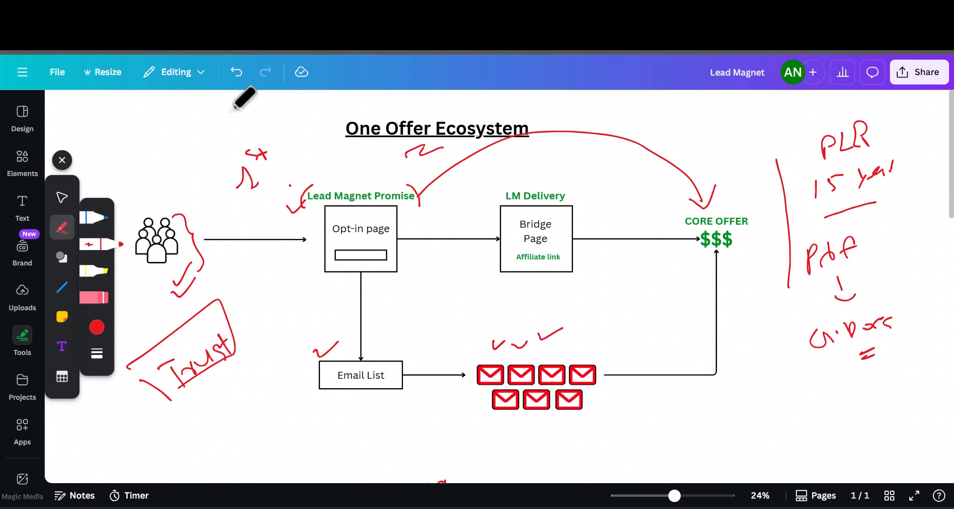
{"action": "left_click", "coordinate": [239, 19]}
{"action": "scroll", "coordinate": [455, 206], "scroll_direction": "up", "scroll_amount": 15}
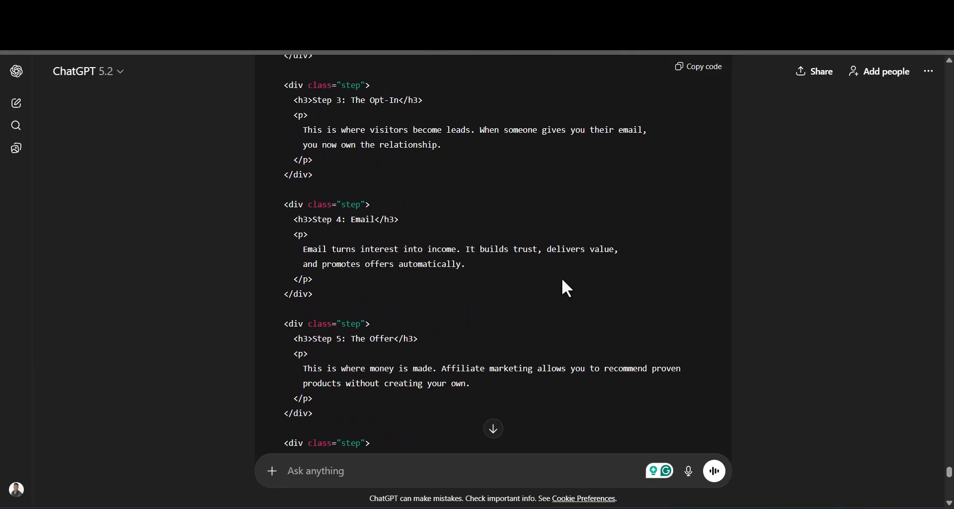
{"action": "scroll", "coordinate": [567, 287], "scroll_direction": "up", "scroll_amount": 9}
{"action": "left_click_drag", "start_coordinate": [949, 470], "coordinate": [950, 290]}
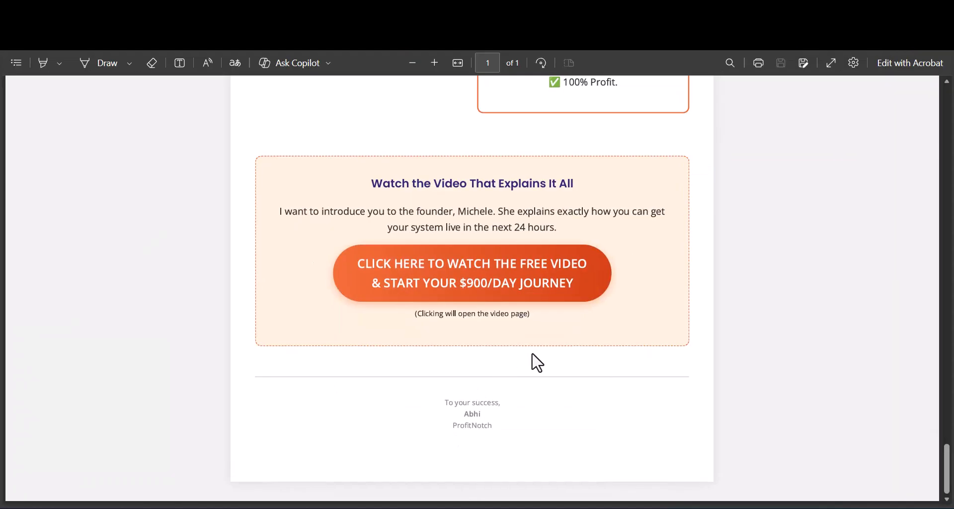
Switch to the One-Page Online Income Blueprint PDF and review it through to the Newbie Success Formula CTA on page 3.
{"action": "scroll", "coordinate": [532, 361], "scroll_direction": "up", "scroll_amount": 15}
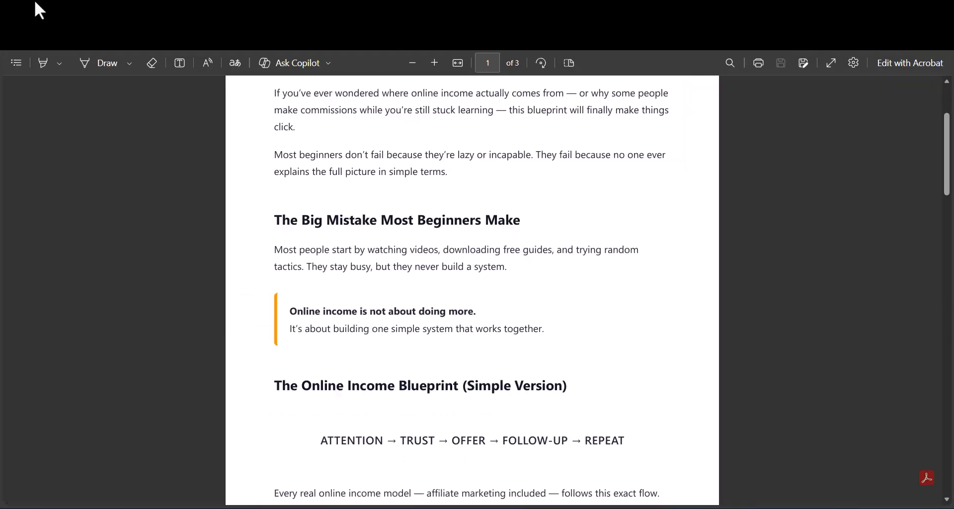
{"action": "left_click_drag", "start_coordinate": [946, 185], "coordinate": [927, 471]}
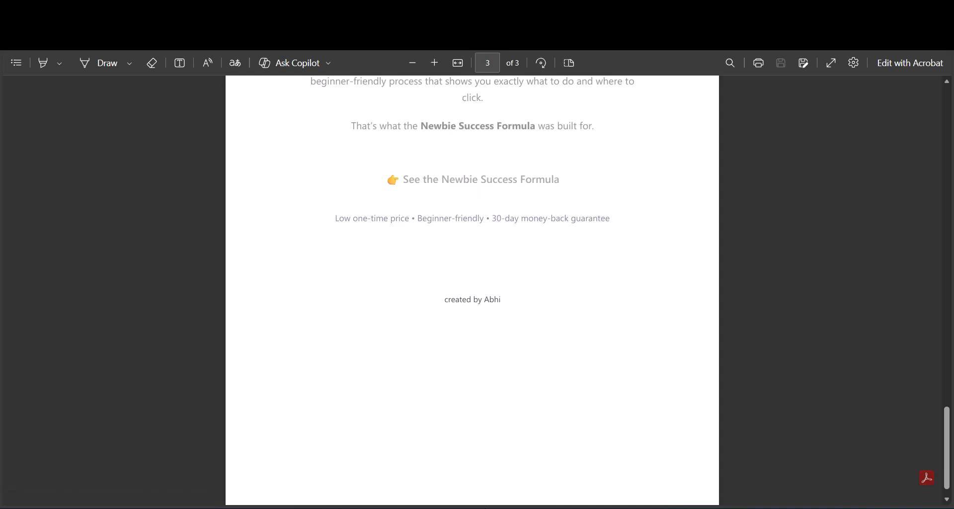
On the Canva diagram, draw another red curve from the opt-in page to CORE OFFER and tick the Opt-in page and Bridge Page boxes.
{"action": "left_click", "coordinate": [566, 508]}
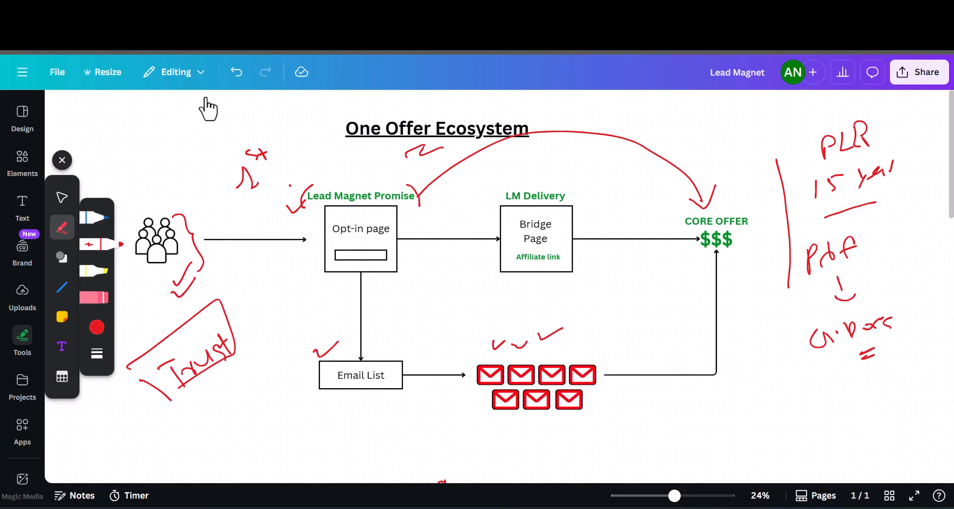
{"action": "left_click_drag", "start_coordinate": [416, 223], "coordinate": [747, 228]}
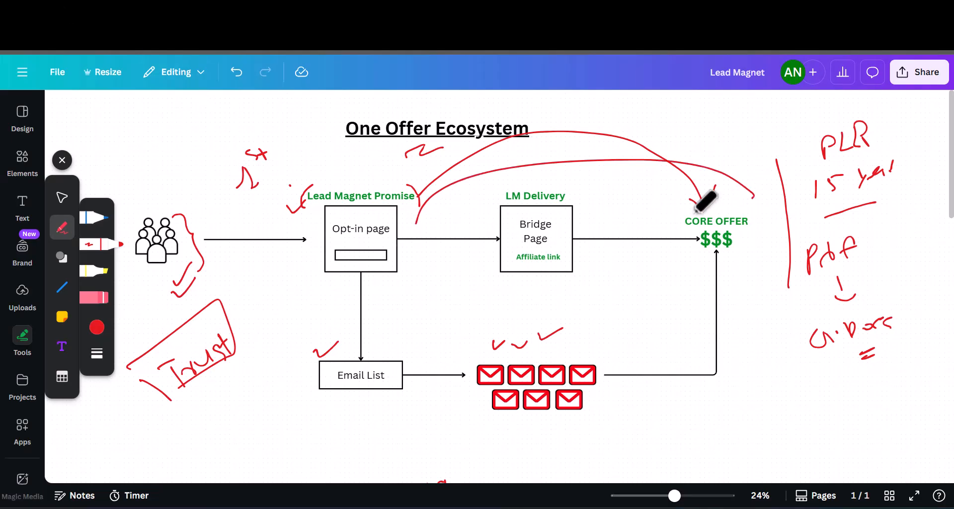
{"action": "left_click_drag", "start_coordinate": [368, 241], "coordinate": [396, 237]}
{"action": "left_click_drag", "start_coordinate": [560, 230], "coordinate": [588, 223]}
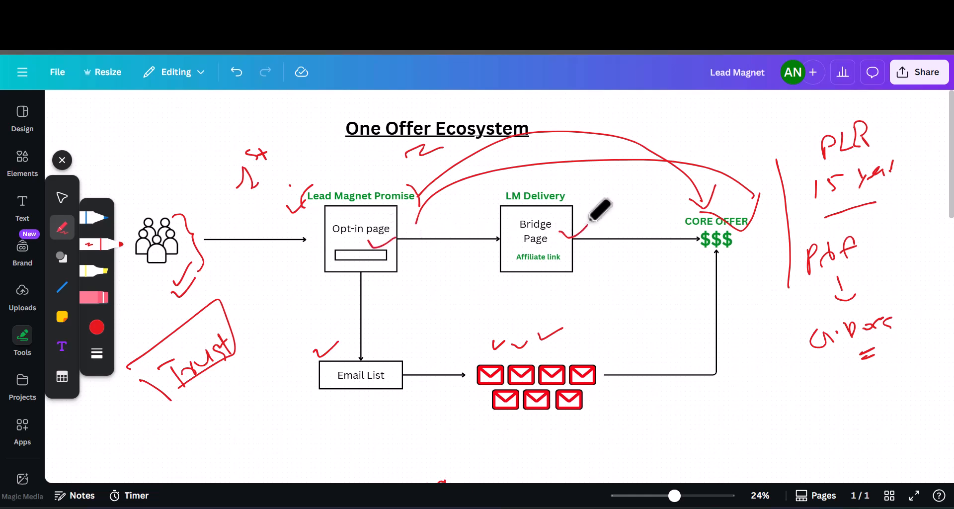